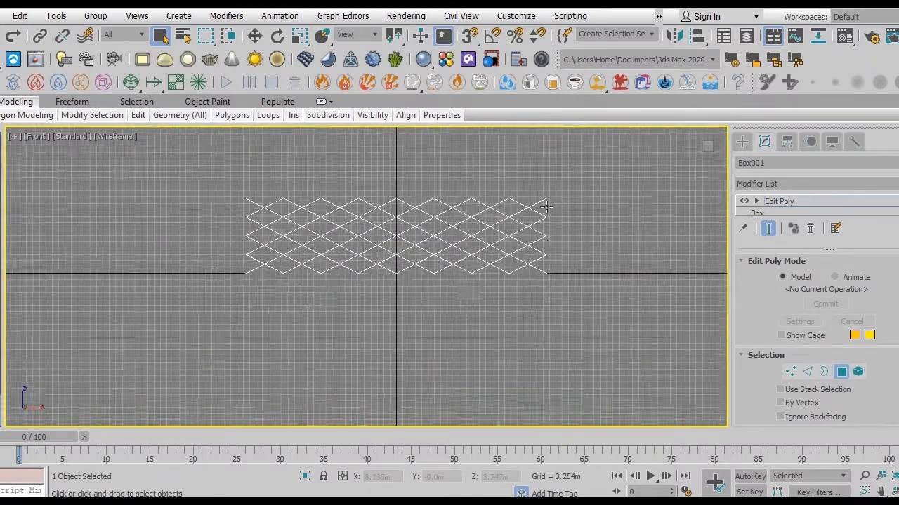
# Select the middle rows of diamond polygons around the box's sides, leaving the top and bottom rows unselected.
pyautogui.moveTo(108, 258); pyautogui.dragTo(107, 258)
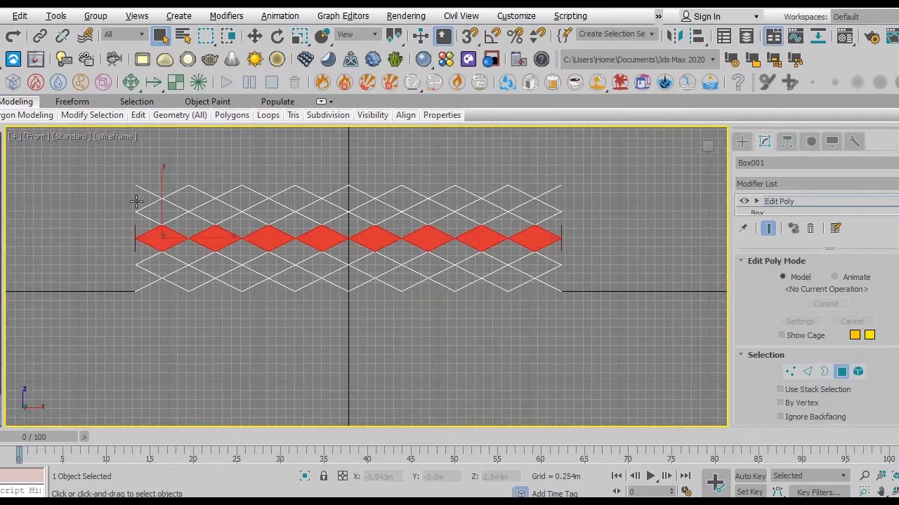
pyautogui.keyDown('ctrl'); pyautogui.moveTo(580, 283); pyautogui.dragTo(581, 284); pyautogui.keyUp('ctrl')
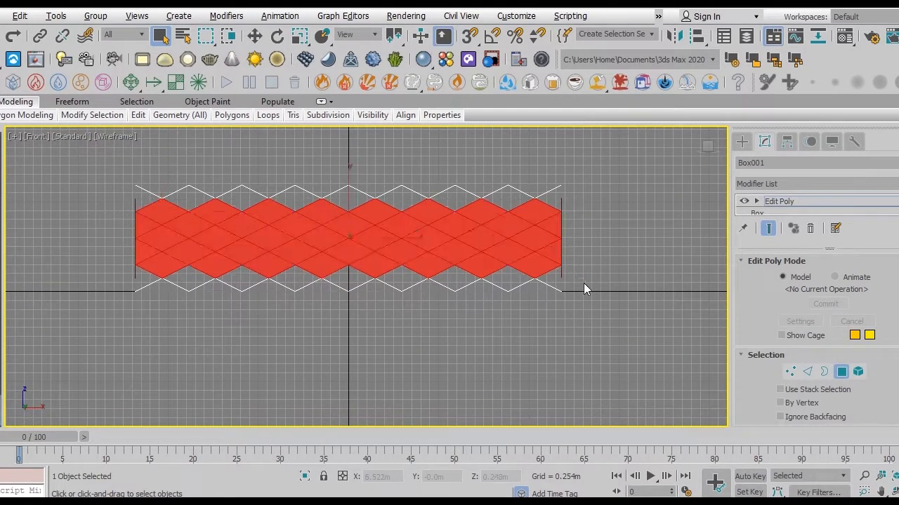
pyautogui.hotkey('alt', 'w')
pyautogui.middleClick(485, 295)
pyautogui.hotkey('alt', 'w')
pyautogui.moveTo(386, 300)
pyautogui.keyDown('alt'); pyautogui.mouseDown(button='middle')
pyautogui.moveTo(395, 297)
pyautogui.moveTo(386, 302)
pyautogui.mouseUp(button='middle'); pyautogui.keyUp('alt')
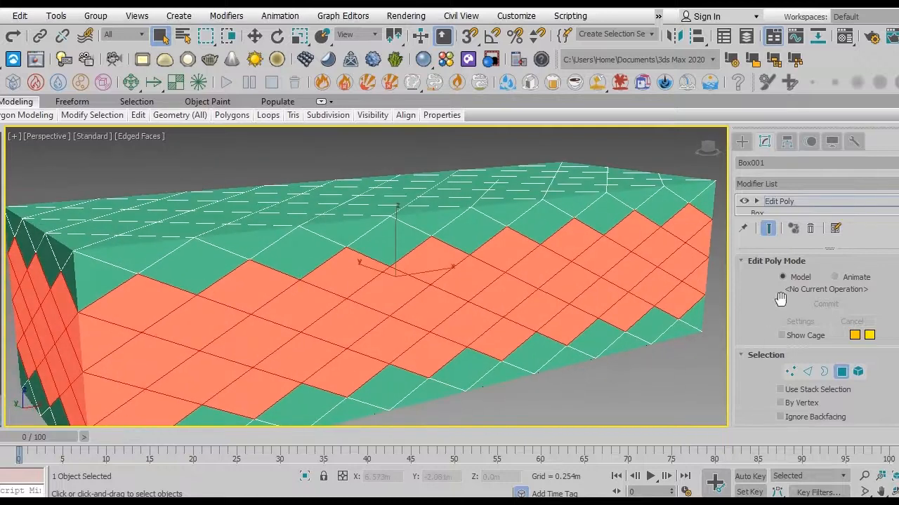
pyautogui.scroll(-1, 756, 358)
pyautogui.moveTo(517, 264); pyautogui.dragTo(522, 252, button='middle')
pyautogui.click(763, 259)
pyautogui.click(764, 277)
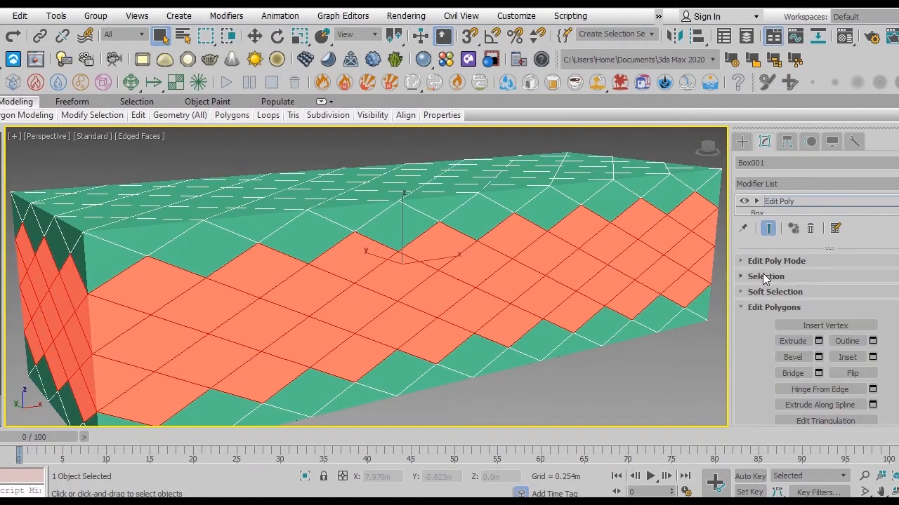
pyautogui.click(872, 356)
pyautogui.scroll(4, 546, 260)
pyautogui.click(842, 358)
pyautogui.moveTo(421, 257); pyautogui.dragTo(417, 268)
pyautogui.click(793, 341)
pyautogui.moveTo(551, 265); pyautogui.dragTo(492, 244)
pyautogui.moveTo(562, 264); pyautogui.dragTo(544, 244)
pyautogui.scroll(-5, 542, 246)
pyautogui.keyDown('alt'); pyautogui.moveTo(484, 259); pyautogui.dragTo(393, 237, button='middle'); pyautogui.keyUp('alt')
pyautogui.scroll(10, 396, 234)
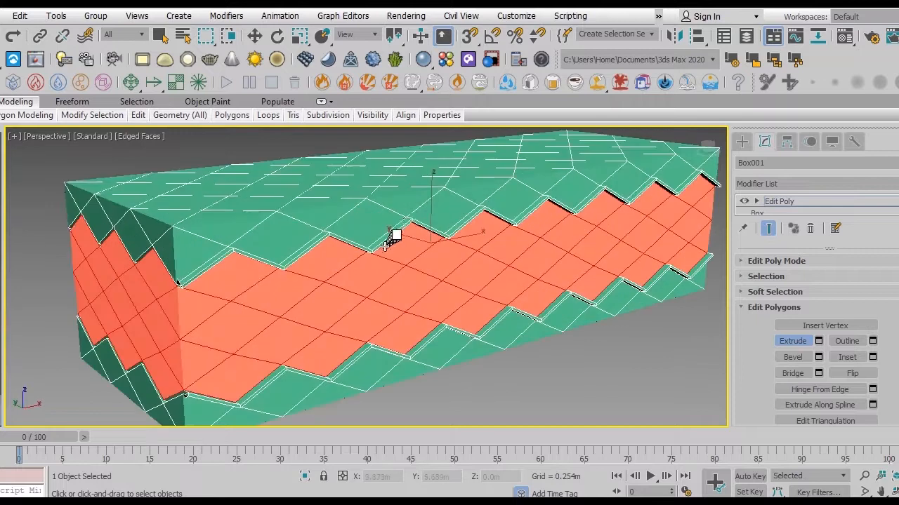
pyautogui.hotkey('ctrl', 'z')
pyautogui.hotkey('ctrl', 'z')
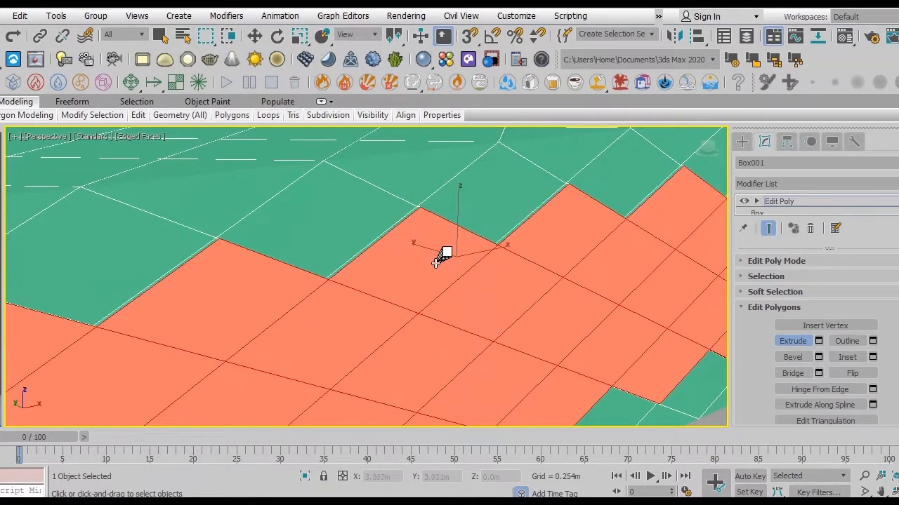
# Extrude the selected band of polygons slightly outward from the box's sides and leave polygon editing.
pyautogui.scroll(-6, 443, 253)
pyautogui.keyDown('alt'); pyautogui.moveTo(365, 245); pyautogui.dragTo(468, 280, button='middle'); pyautogui.keyUp('alt')
pyautogui.scroll(3, 485, 292)
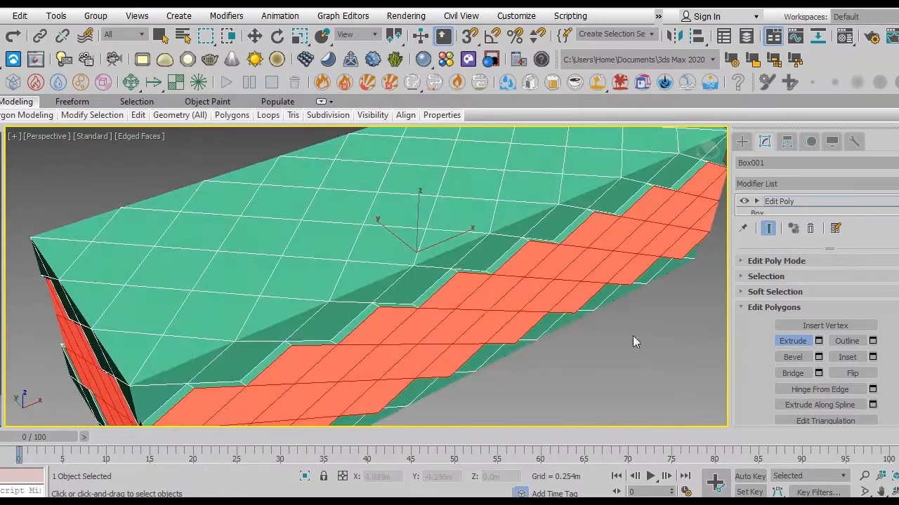
pyautogui.click(384, 287)
pyautogui.click(429, 313)
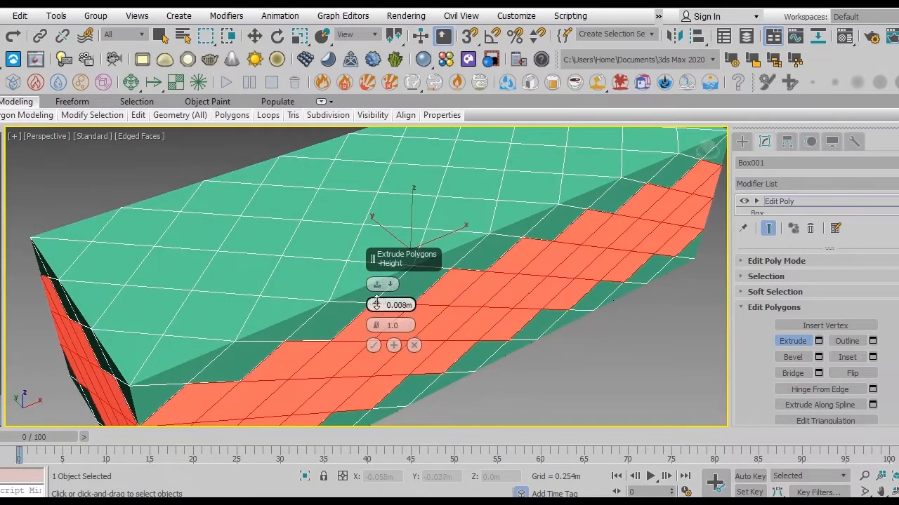
pyautogui.moveTo(377, 305); pyautogui.dragTo(379, 283)
pyautogui.click(374, 346)
pyautogui.scroll(-5, 375, 346)
pyautogui.keyDown('alt'); pyautogui.moveTo(374, 346); pyautogui.dragTo(449, 271, button='middle'); pyautogui.keyUp('alt')
pyautogui.click(779, 202)
pyautogui.press('w')
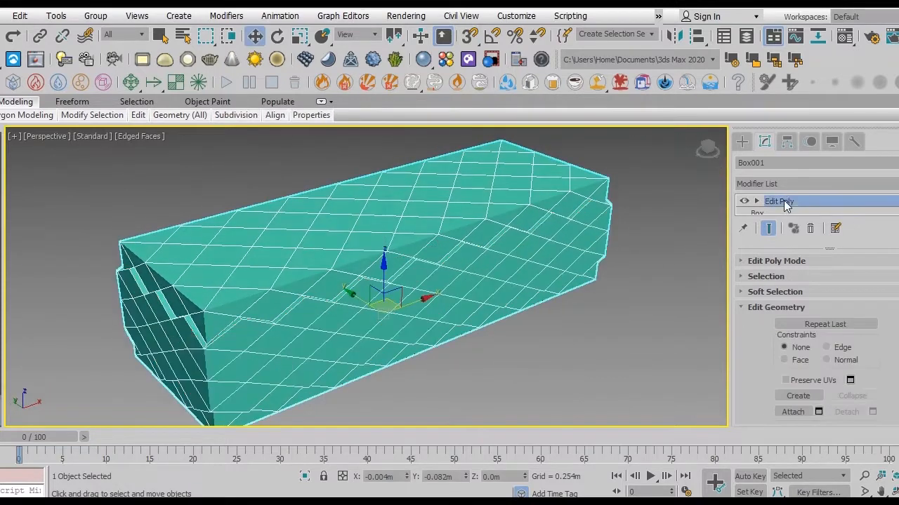
# Add a second Edit Poly modifier to the box, set it to Animate mode and work at polygon level.
pyautogui.click(784, 182)
pyautogui.press('e')
pyautogui.click(775, 63)
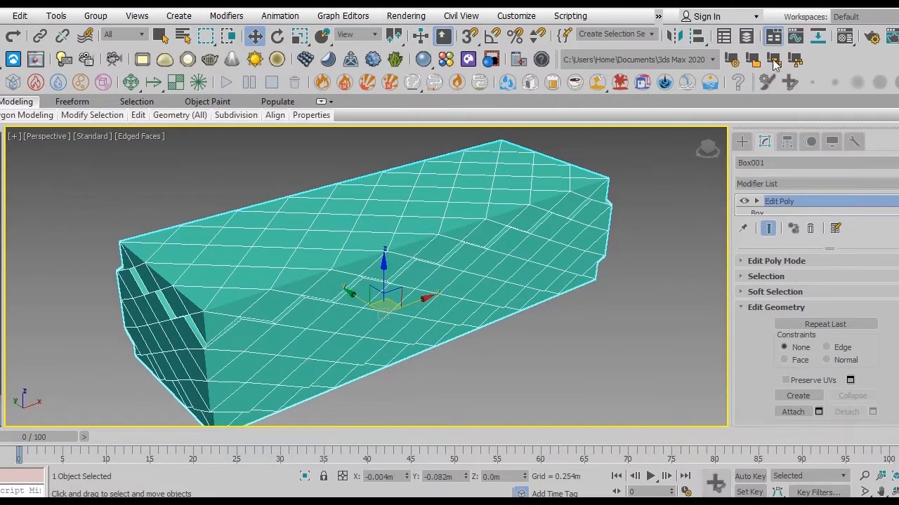
pyautogui.press('1')
pyautogui.click(784, 302)
pyautogui.moveTo(755, 345); pyautogui.dragTo(764, 186)
pyautogui.click(766, 201)
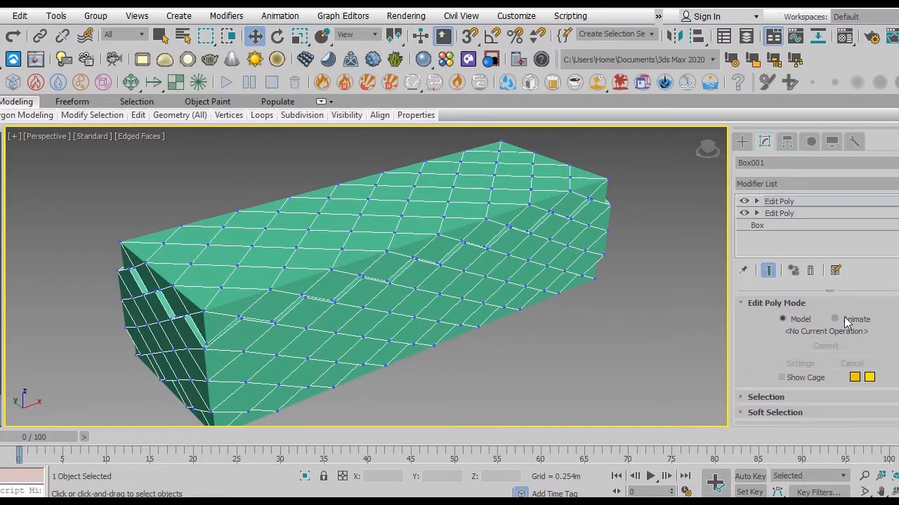
pyautogui.moveTo(730, 310); pyautogui.dragTo(645, 310)
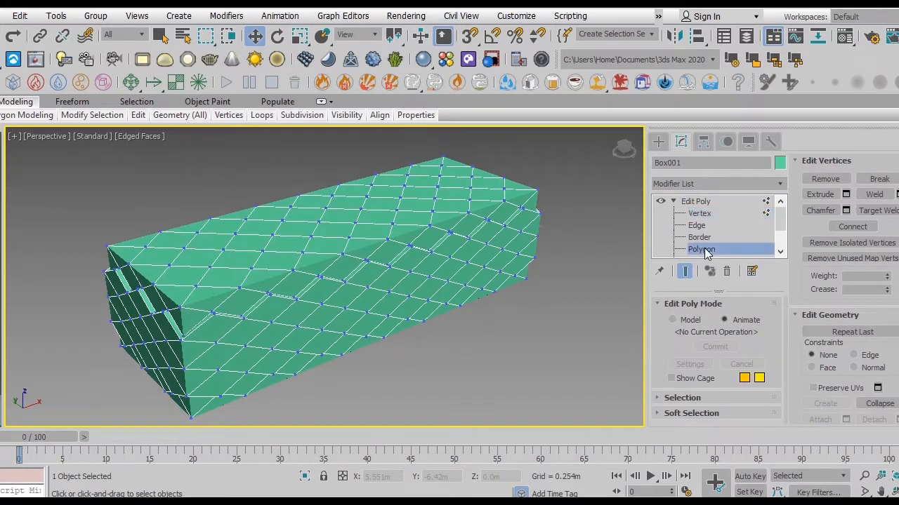
pyautogui.click(702, 250)
# Inset each selected diamond polygon individually by 0.019 m.
pyautogui.scroll(8, 395, 248)
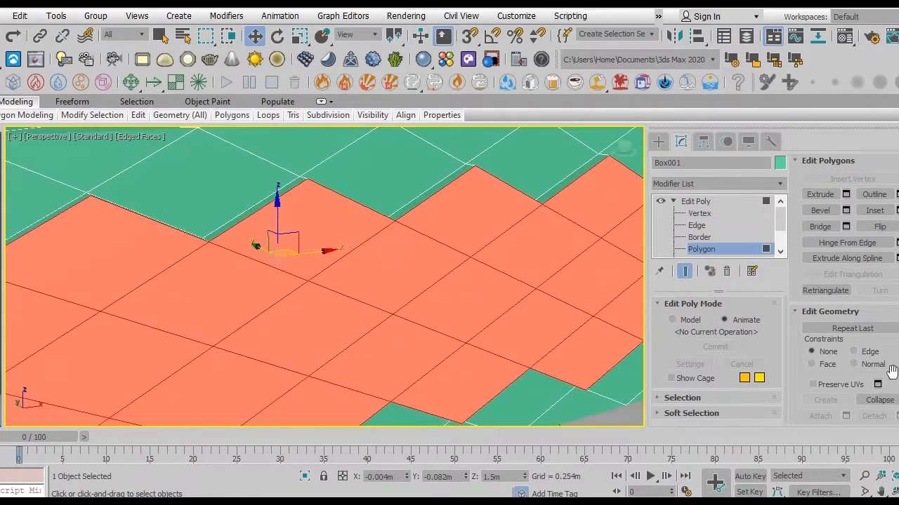
pyautogui.click(897, 211)
pyautogui.moveTo(335, 306)
pyautogui.mouseDown()
pyautogui.moveTo(336, 289)
pyautogui.moveTo(332, 313)
pyautogui.mouseUp()
pyautogui.click(353, 285)
pyautogui.click(365, 307)
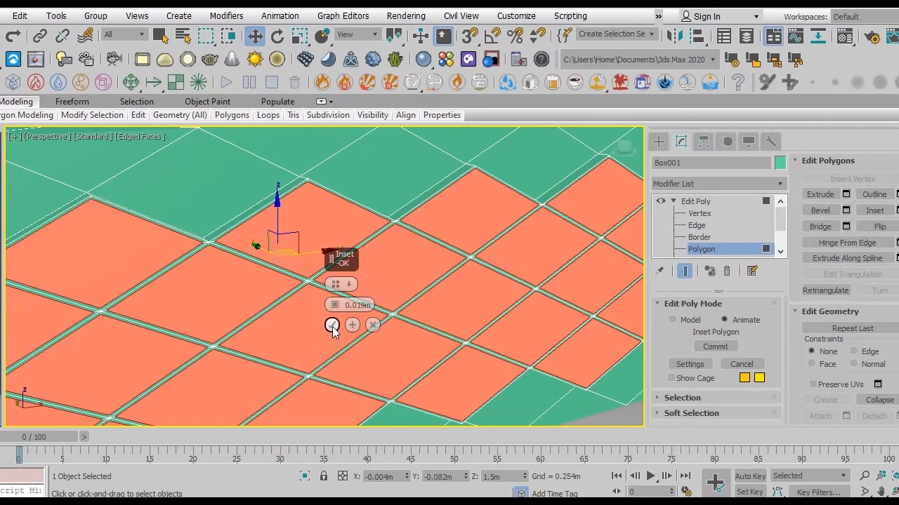
pyautogui.click(332, 325)
# Add a third Edit Poly modifier in Animate mode and extrude the inset diamond polygons inward.
pyautogui.click(700, 202)
pyautogui.click(700, 184)
pyautogui.press('e')
pyautogui.click(681, 58)
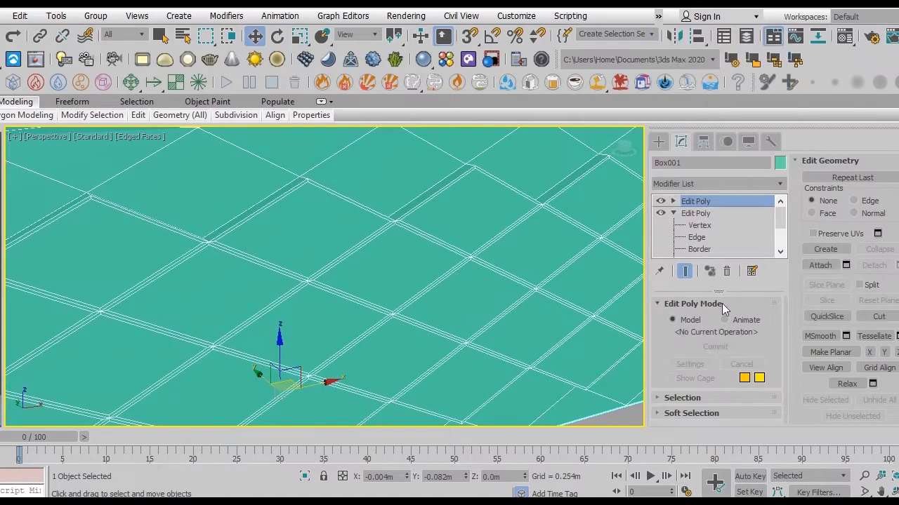
pyautogui.click(701, 249)
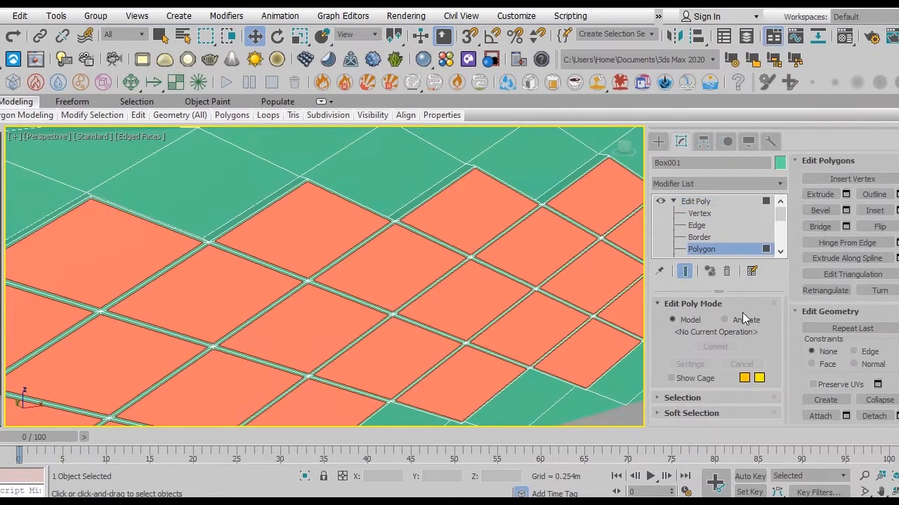
pyautogui.click(725, 320)
pyautogui.moveTo(539, 240); pyautogui.dragTo(549, 262)
pyautogui.keyDown('alt'); pyautogui.moveTo(549, 261); pyautogui.dragTo(521, 278, button='middle'); pyautogui.keyUp('alt')
# Remove the recessed diamond faces with a DeleteMesh modifier so the sides become an open lattice.
pyautogui.click(689, 186)
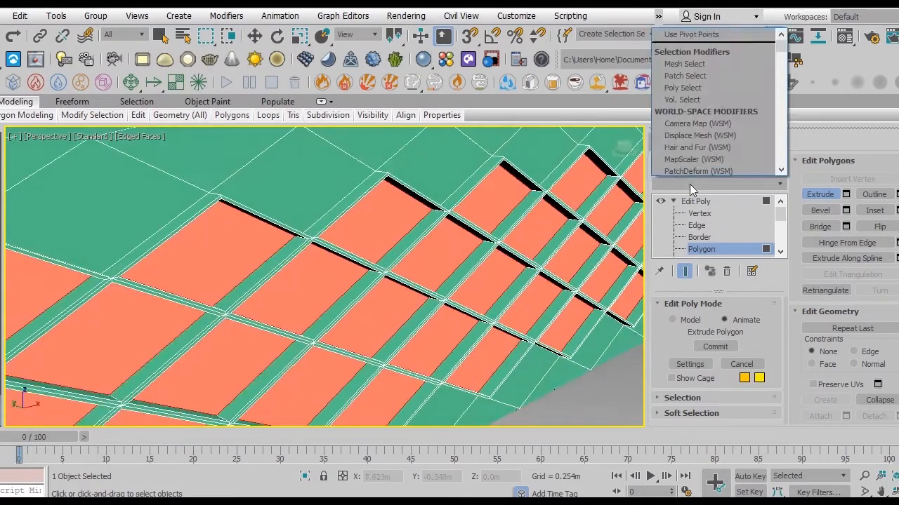
pyautogui.press('d')
pyautogui.press('e')
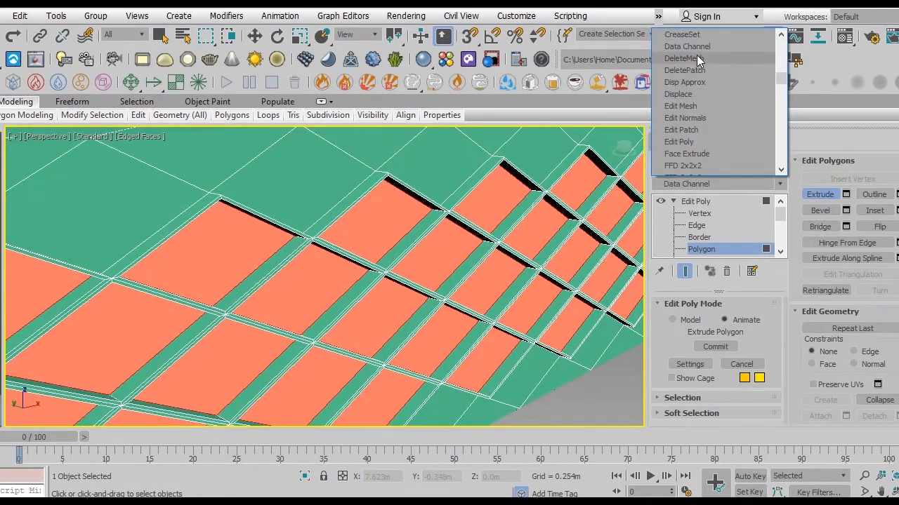
pyautogui.click(693, 56)
pyautogui.scroll(-6, 420, 241)
pyautogui.click(508, 307)
pyautogui.scroll(3, 500, 302)
pyautogui.keyDown('alt'); pyautogui.moveTo(491, 301); pyautogui.dragTo(436, 274, button='middle'); pyautogui.keyUp('alt')
pyautogui.click(460, 201)
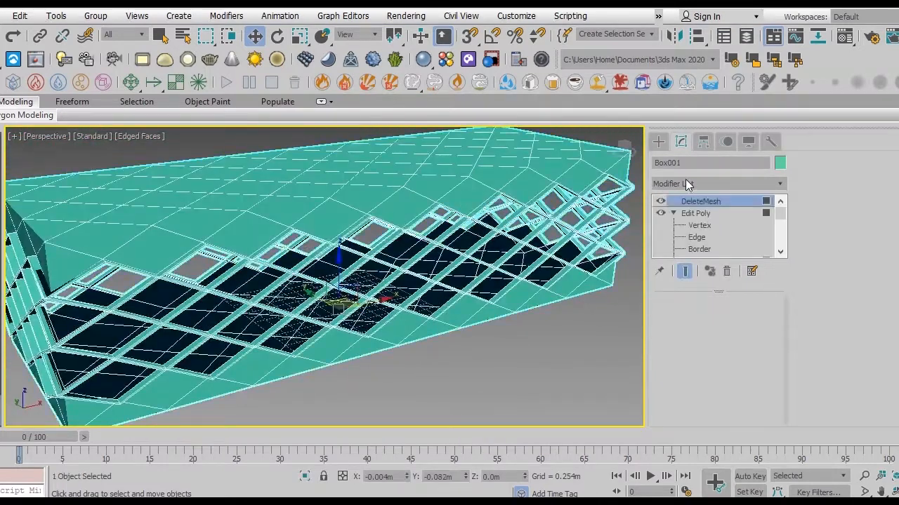
# Add a Shell modifier on top of the stack to give the lattice box thickness.
pyautogui.click(686, 182)
pyautogui.press('s')
pyautogui.press('h')
pyautogui.click(691, 34)
pyautogui.click(581, 316)
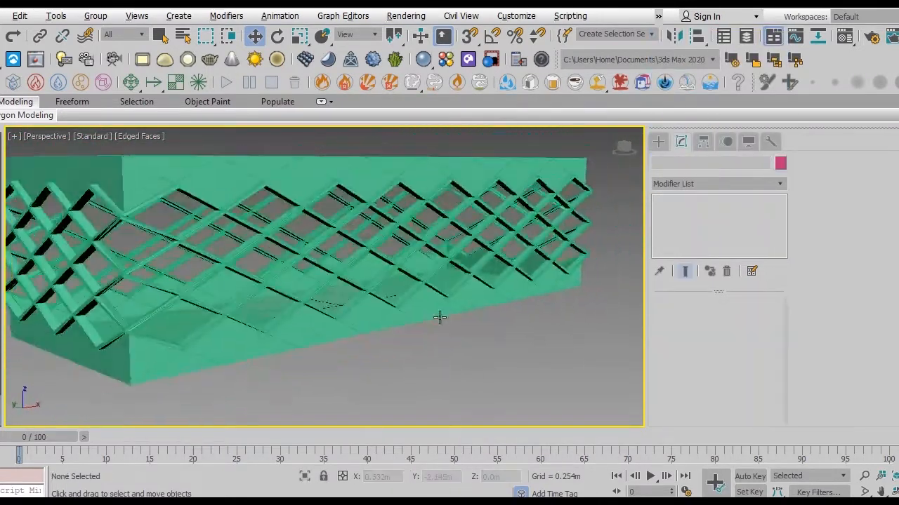
# Switch the perspective viewport's rendering to DX Mode.
pyautogui.click(91, 136)
pyautogui.click(135, 234)
pyautogui.keyDown('alt'); pyautogui.moveTo(449, 351); pyautogui.dragTo(378, 194, button='middle'); pyautogui.keyUp('alt')
# Change the lattice box's object colour to dark blue.
pyautogui.click(378, 194)
pyautogui.click(779, 162)
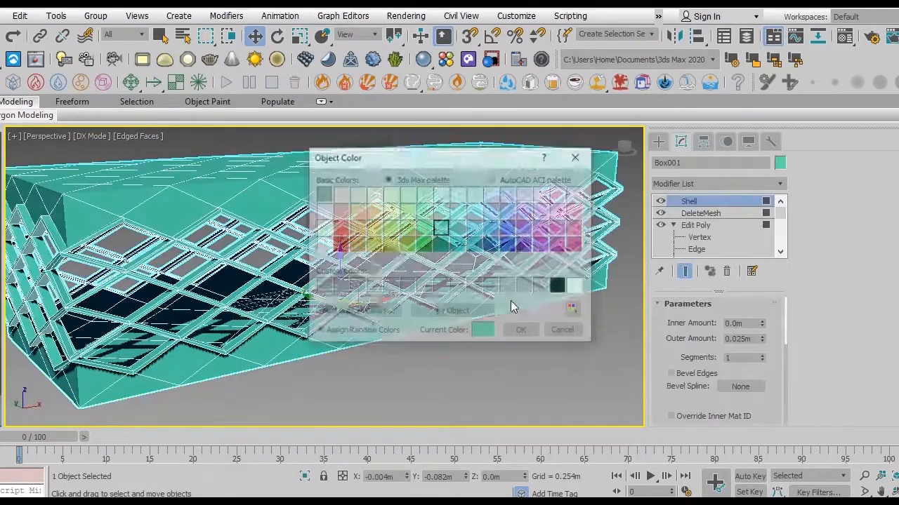
pyautogui.click(522, 331)
pyautogui.click(520, 349)
pyautogui.keyDown('alt'); pyautogui.moveTo(520, 350); pyautogui.dragTo(126, 393, button='middle'); pyautogui.keyUp('alt')
pyautogui.click(410, 286)
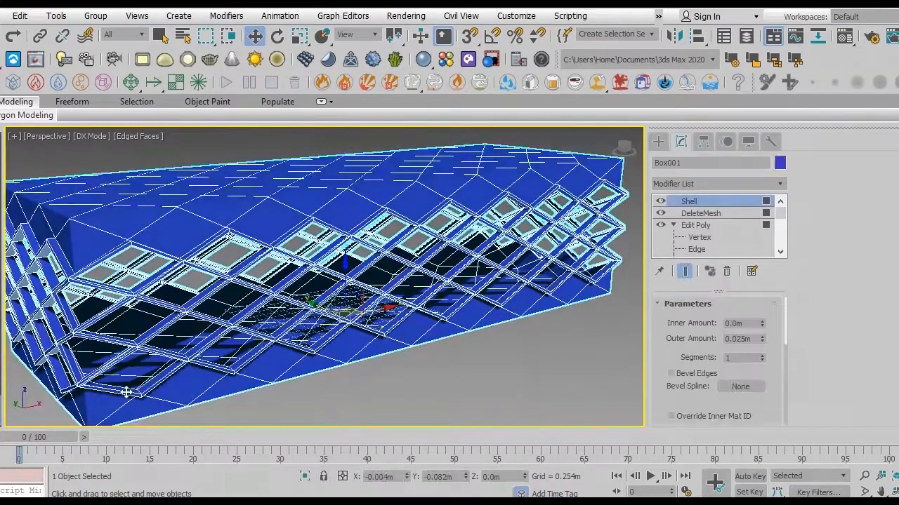
# With Auto Key on at frame 50, set the inset amount of the second Edit Poly modifier to 0.177 m.
pyautogui.click(749, 476)
pyautogui.click(458, 437)
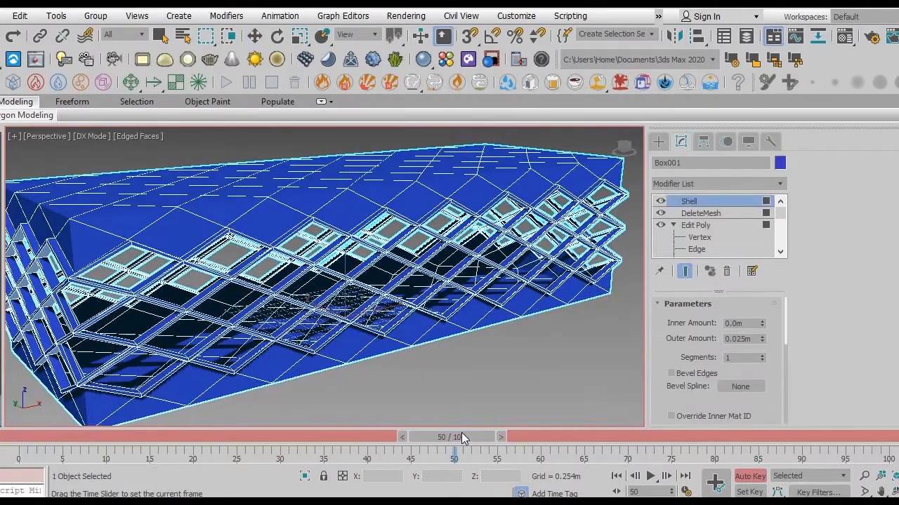
pyautogui.moveTo(720, 290); pyautogui.dragTo(720, 332)
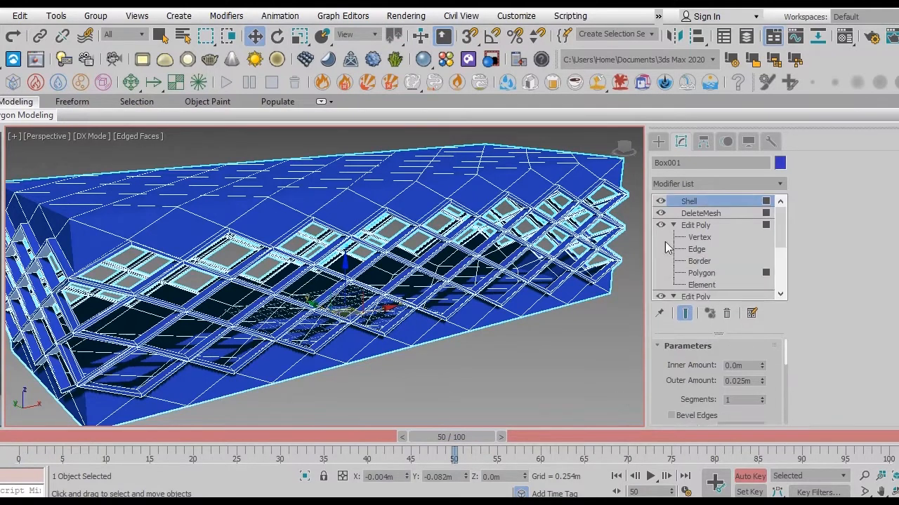
pyautogui.click(702, 238)
pyautogui.click(509, 294)
pyautogui.scroll(-2, 772, 361)
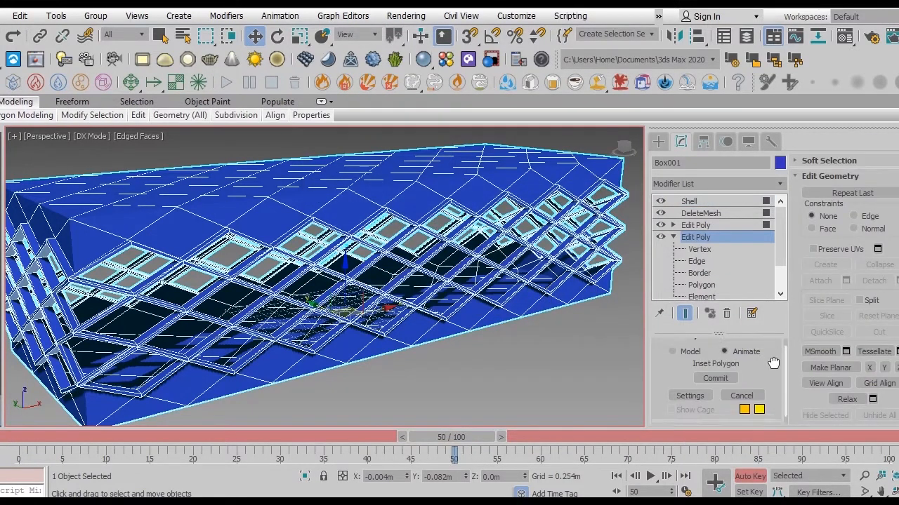
pyautogui.moveTo(336, 258); pyautogui.dragTo(538, 301)
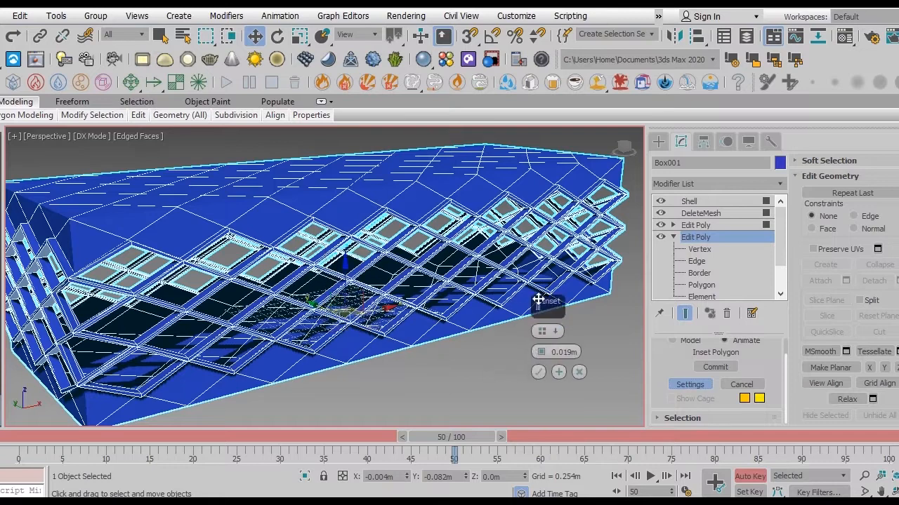
pyautogui.moveTo(540, 347); pyautogui.dragTo(539, 352)
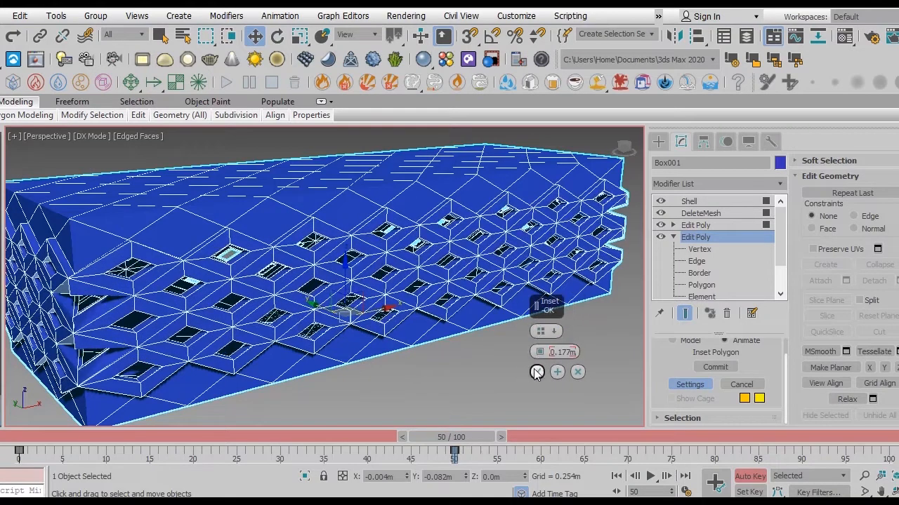
# At frame 100, set the polygon extrusion height of the third Edit Poly modifier to 0.404 m.
pyautogui.moveTo(692, 437); pyautogui.dragTo(846, 433)
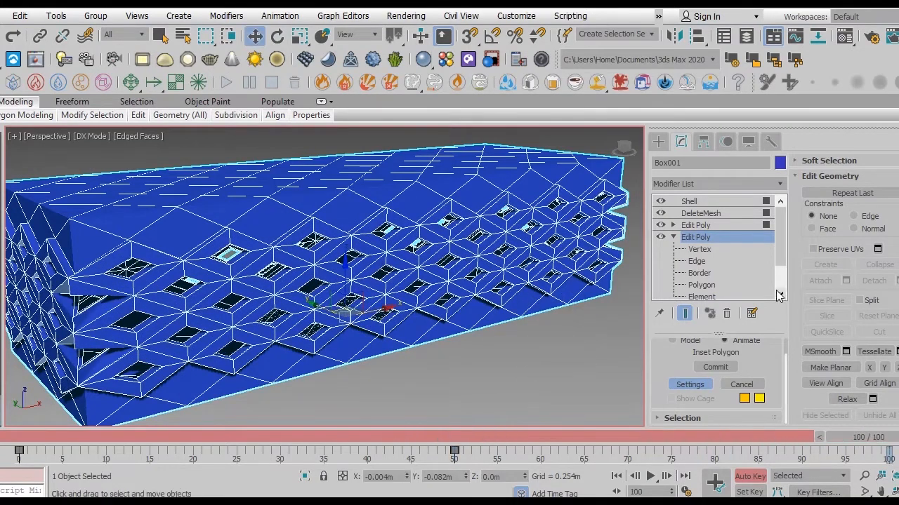
pyautogui.click(691, 225)
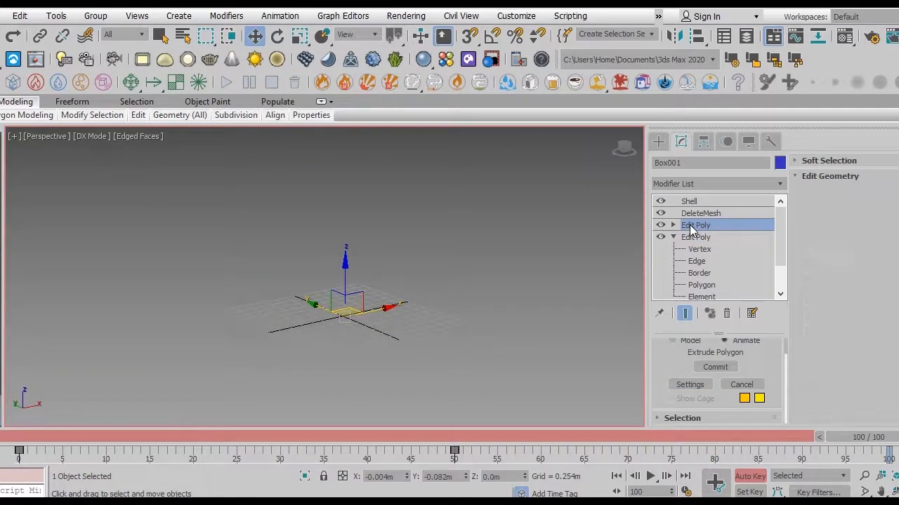
pyautogui.click(681, 386)
pyautogui.moveTo(539, 351); pyautogui.dragTo(540, 349)
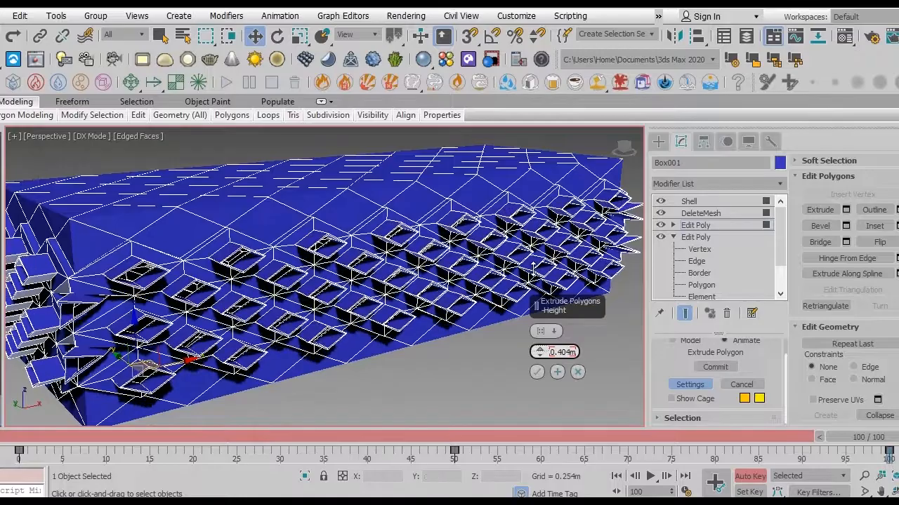
pyautogui.click(537, 372)
# Turn off Auto Key and play the facade animation from frame 0, stopping near the end.
pyautogui.click(617, 477)
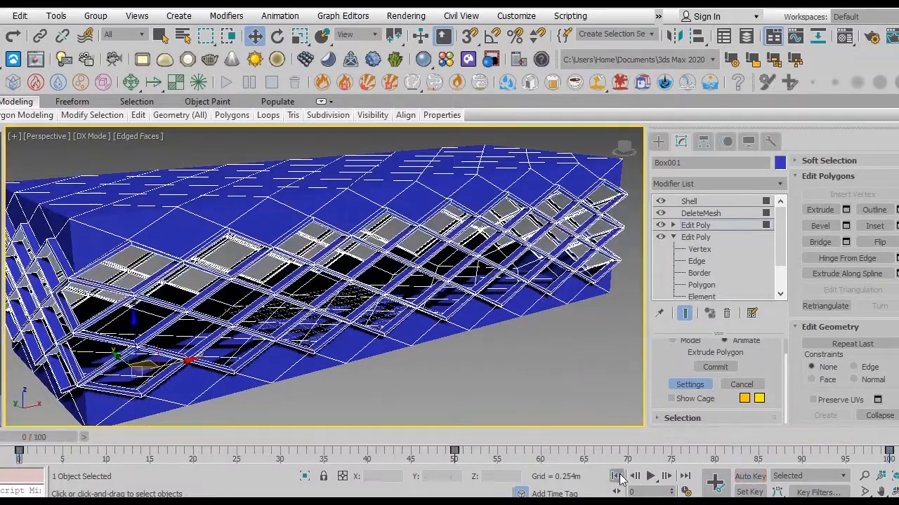
pyautogui.keyDown('alt'); pyautogui.moveTo(382, 297); pyautogui.dragTo(409, 279, button='middle'); pyautogui.keyUp('alt')
pyautogui.click(650, 477)
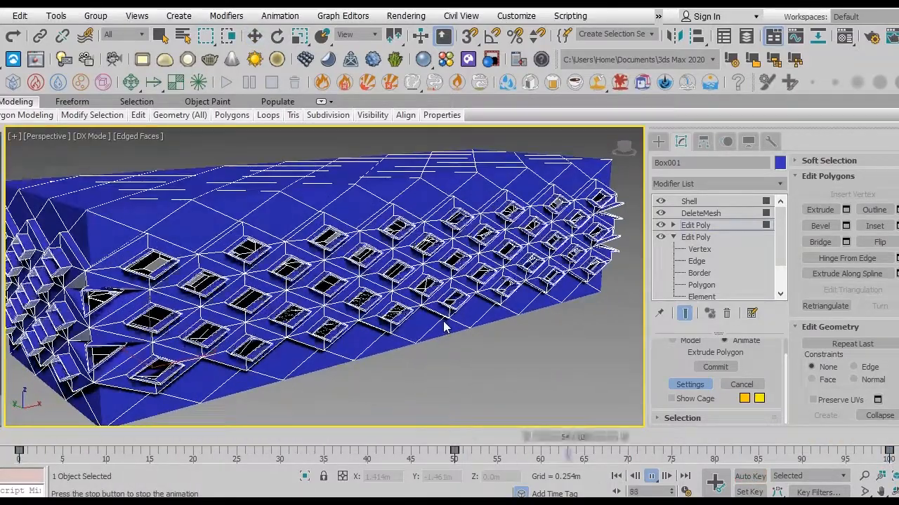
pyautogui.click(650, 476)
pyautogui.keyDown('alt'); pyautogui.moveTo(333, 234); pyautogui.dragTo(317, 245, button='middle'); pyautogui.keyUp('alt')
# Create a large ground plane around the building in the Top view and move it so the building sits near its centre.
pyautogui.hotkey('alt', 'w')
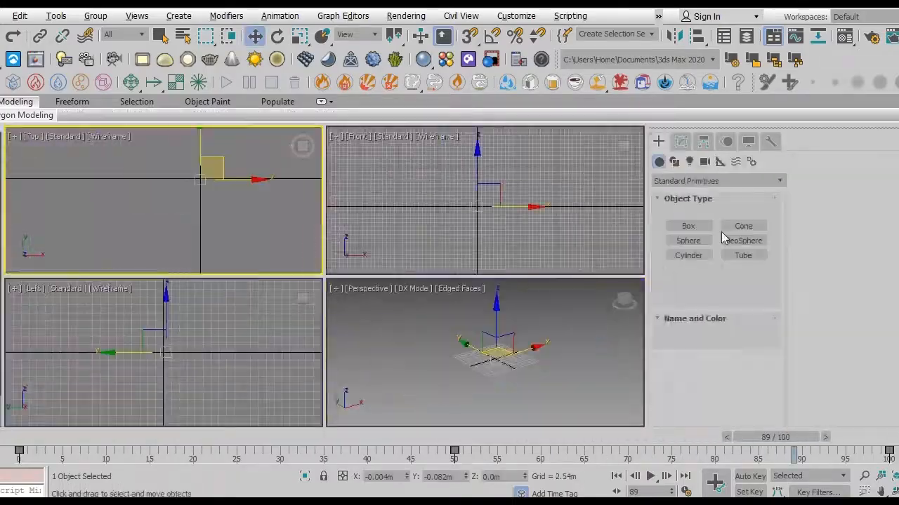
pyautogui.click(743, 284)
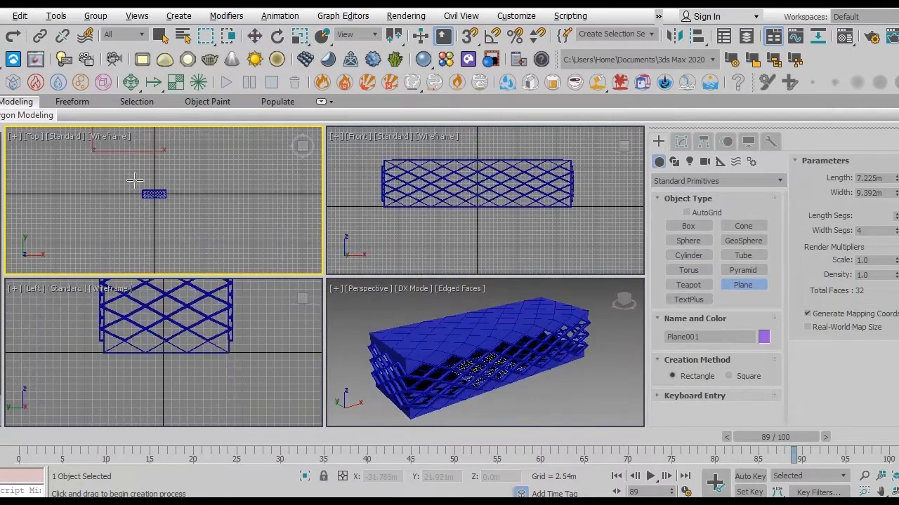
pyautogui.moveTo(134, 180); pyautogui.dragTo(247, 280)
pyautogui.press('w')
pyautogui.moveTo(186, 198); pyautogui.dragTo(171, 186)
# Change the ground plane's object color to white.
pyautogui.click(764, 337)
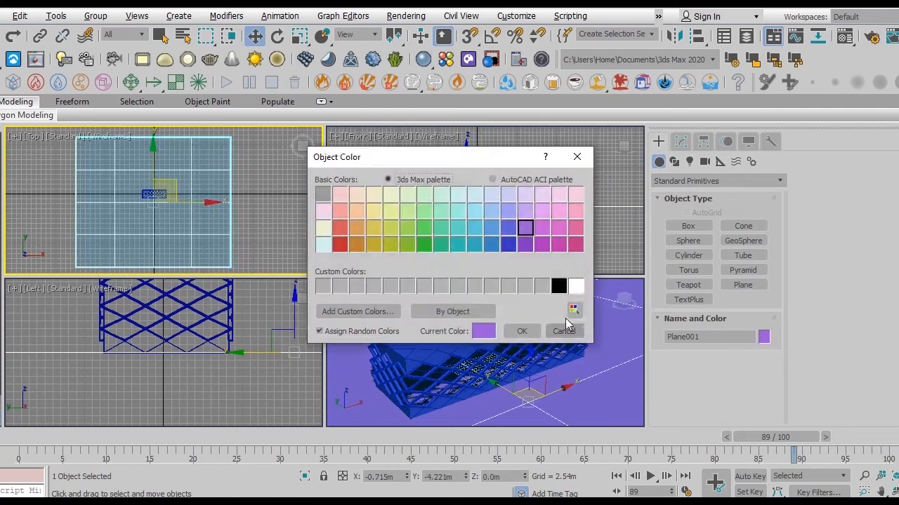
pyautogui.click(524, 332)
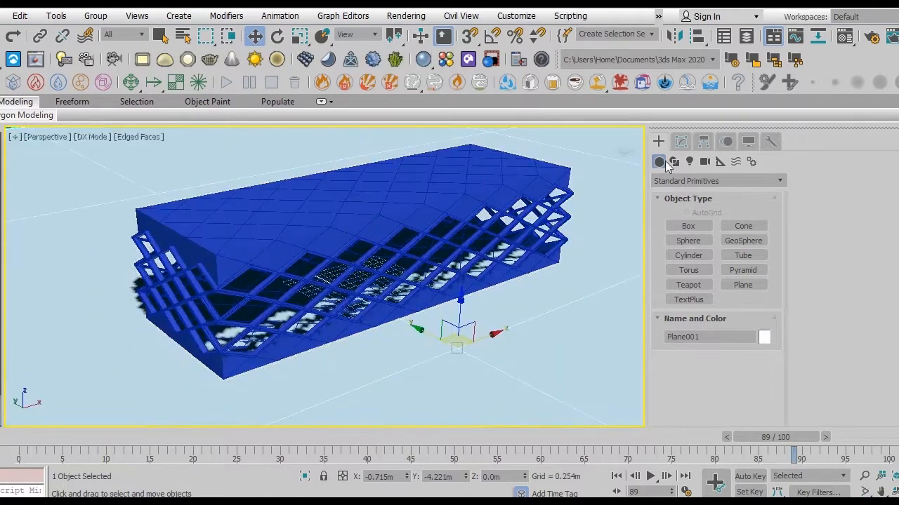
# Create a standard Omni light inside the building in the Top view and raise it to a height of about 1.4 m.
pyautogui.click(689, 161)
pyautogui.click(716, 181)
pyautogui.click(680, 205)
pyautogui.click(688, 255)
pyautogui.hotkey('alt', 'w')
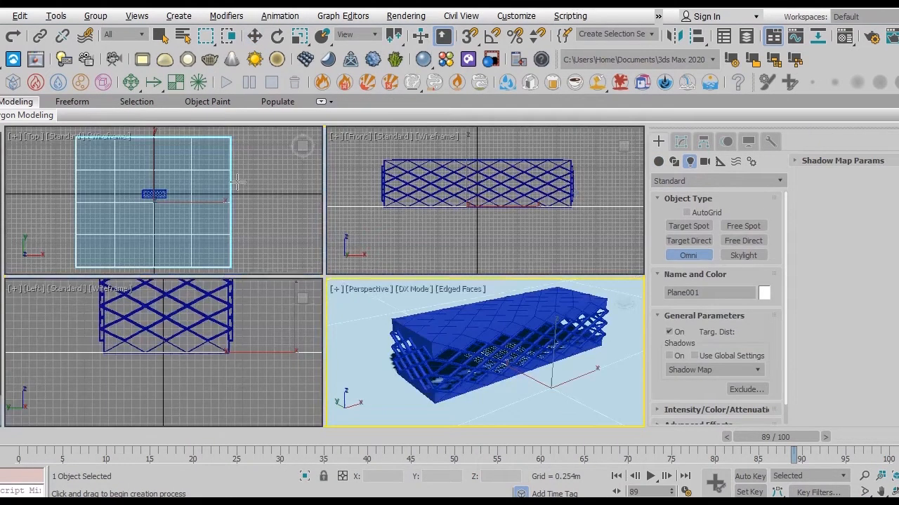
pyautogui.scroll(4, 159, 185)
pyautogui.click(149, 188)
pyautogui.rightClick(363, 180)
pyautogui.press('w')
pyautogui.moveTo(488, 172); pyautogui.dragTo(488, 151)
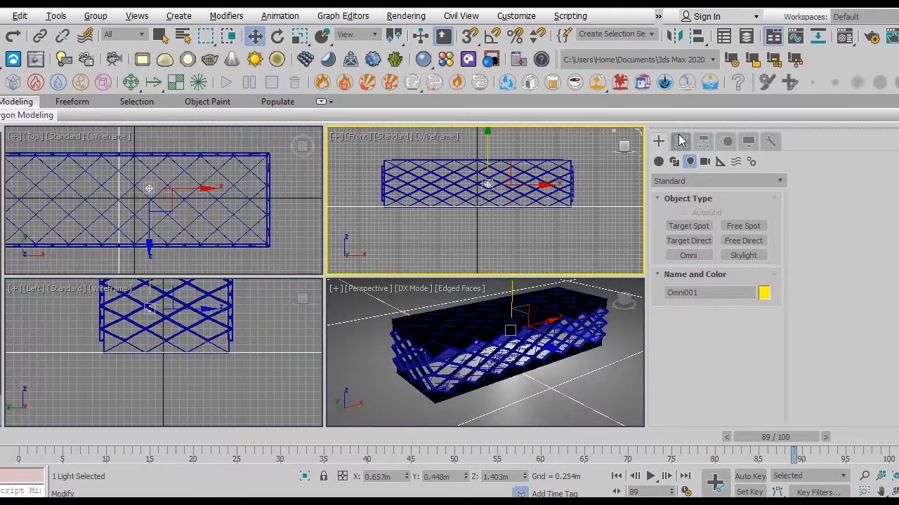
# Turn on Shadow Map shadows for the Omni light and move it to about X 1.108 m, Z 2.086 m in the Perspective view.
pyautogui.click(681, 141)
pyautogui.moveTo(713, 336); pyautogui.dragTo(713, 263)
pyautogui.click(670, 349)
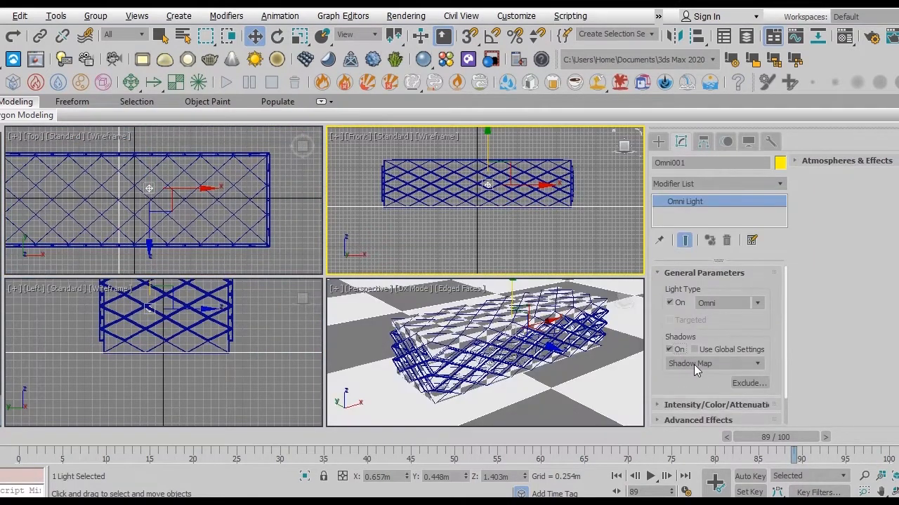
pyautogui.moveTo(533, 336); pyautogui.dragTo(515, 338, button='middle')
pyautogui.hotkey('alt', 'w')
pyautogui.moveTo(377, 231); pyautogui.dragTo(385, 199)
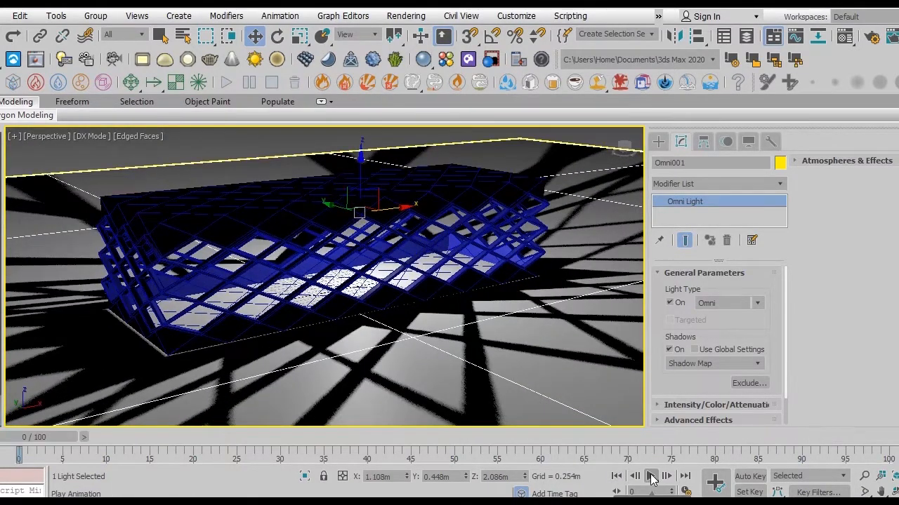
# Play and stop the animation to preview the shadows on the ground, and select the building box.
pyautogui.click(652, 477)
pyautogui.click(652, 479)
pyautogui.hotkey('alt', 'w')
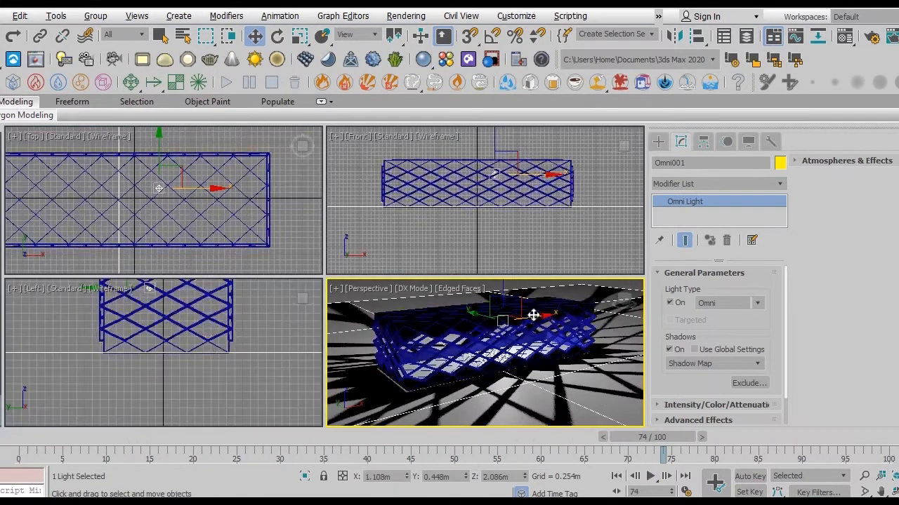
pyautogui.click(538, 304)
pyautogui.hotkey('alt', 'w')
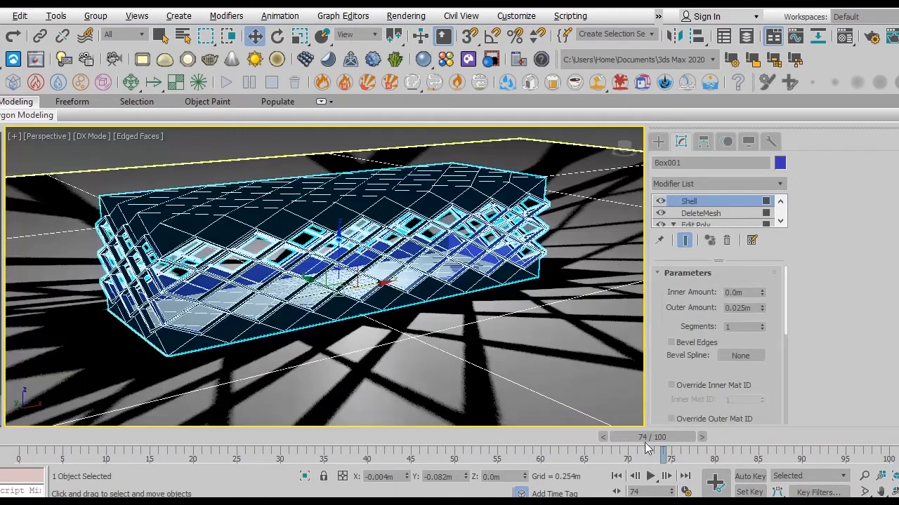
# Play the animation from frame 0 and stop it, examining the facade and its shadows from several angles.
pyautogui.click(618, 476)
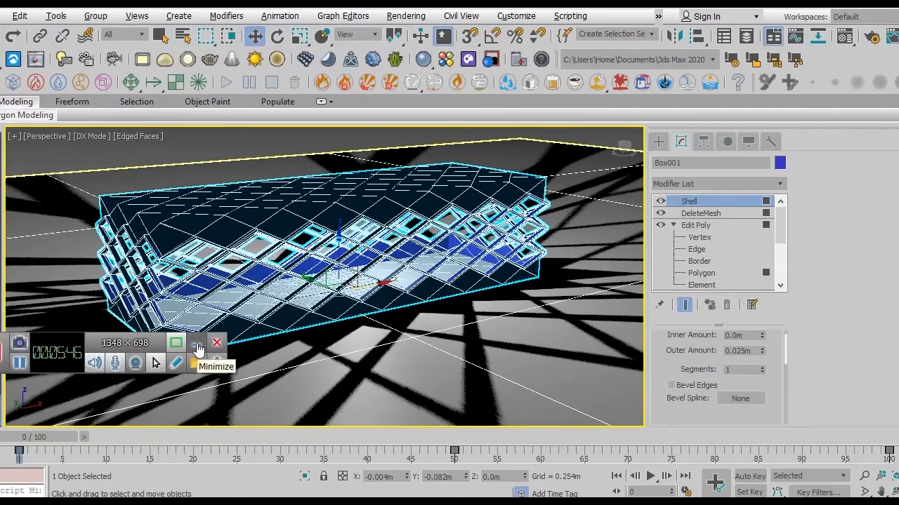
pyautogui.click(198, 346)
pyautogui.click(652, 477)
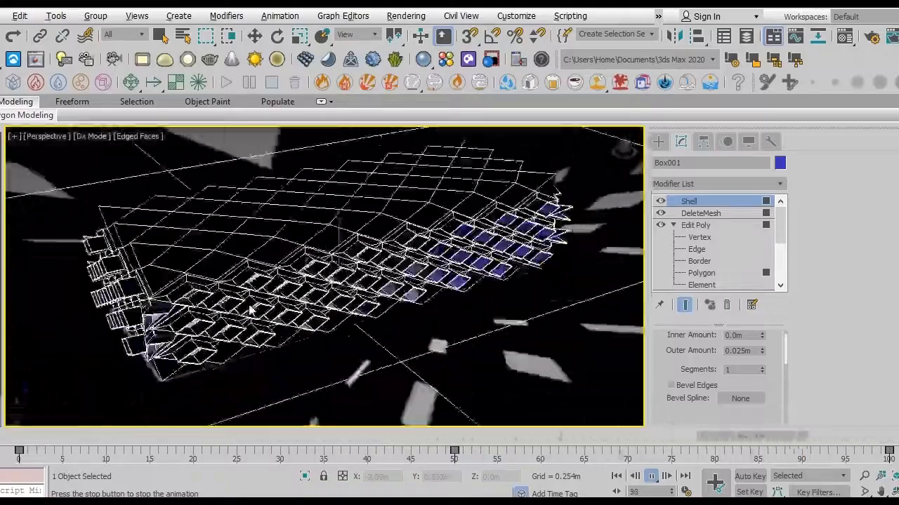
pyautogui.keyDown('alt'); pyautogui.moveTo(250, 309); pyautogui.dragTo(204, 298, button='middle'); pyautogui.keyUp('alt')
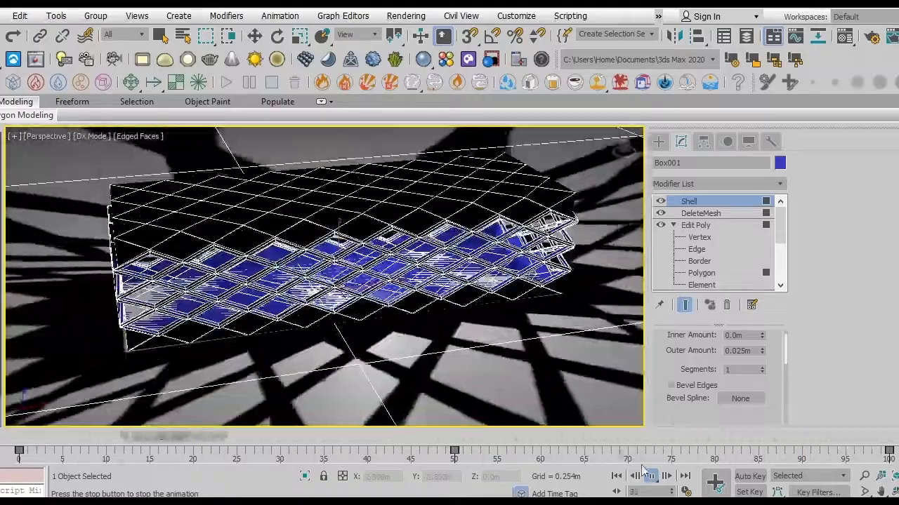
pyautogui.press('Escape')
pyautogui.keyDown('alt'); pyautogui.moveTo(337, 179); pyautogui.dragTo(388, 191, button='middle'); pyautogui.keyUp('alt')
pyautogui.scroll(3, 388, 191)
pyautogui.scroll(3, 383, 230)
pyautogui.scroll(-5, 420, 231)
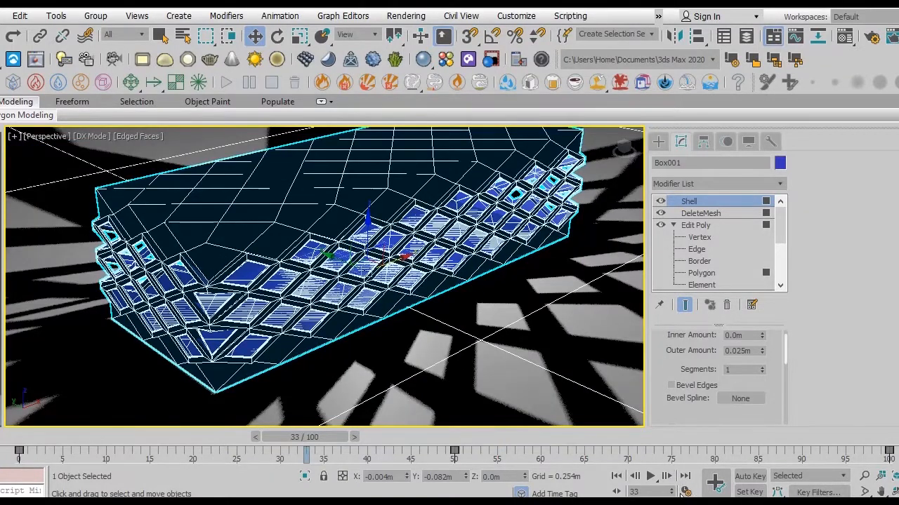
# Set the animation's end time to 300 frames in the time configuration.
pyautogui.click(685, 492)
pyautogui.write('300')
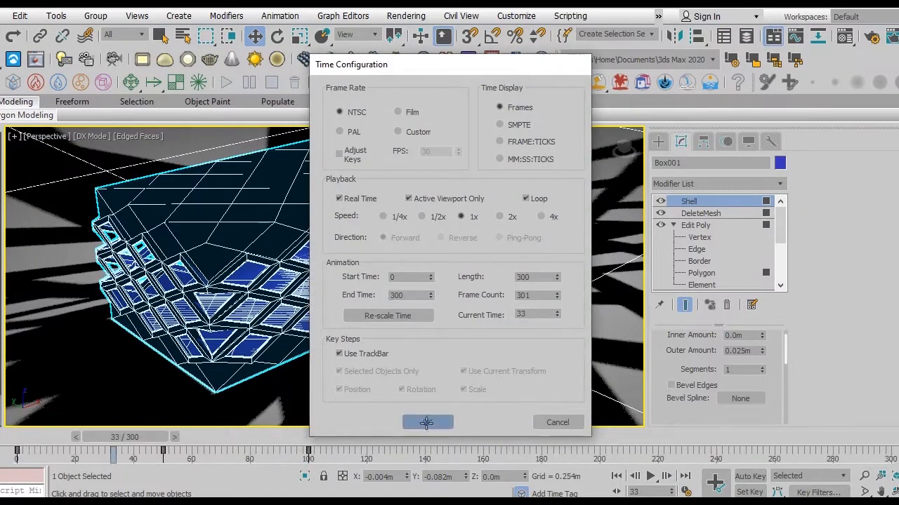
pyautogui.click(427, 422)
# With Auto Key on at frame 150, set the polygon inset amount of the second Edit Poly modifier to 0.015 m.
pyautogui.click(749, 476)
pyautogui.moveTo(124, 437); pyautogui.dragTo(445, 439)
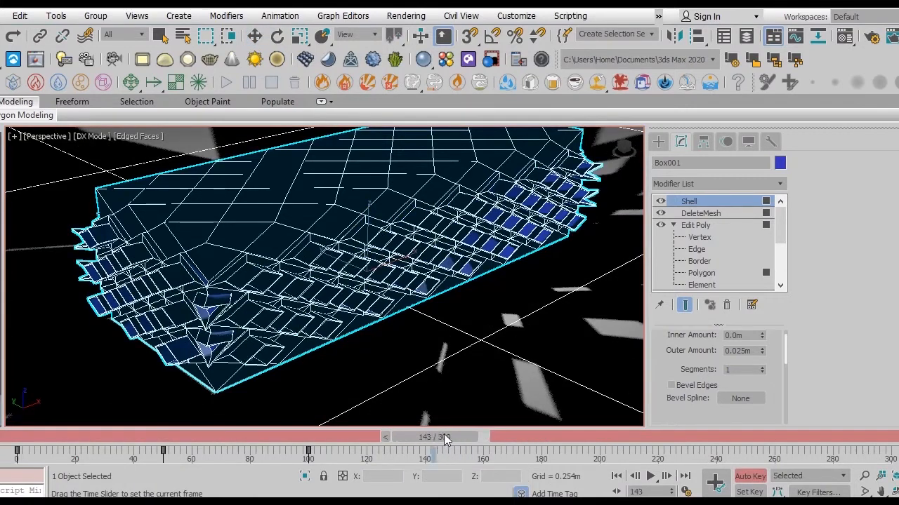
pyautogui.moveTo(674, 360); pyautogui.dragTo(672, 396)
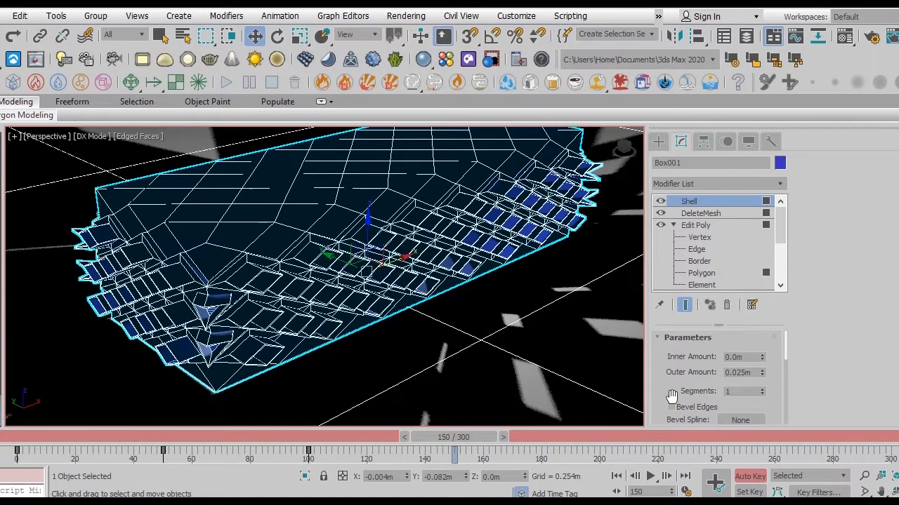
pyautogui.click(765, 274)
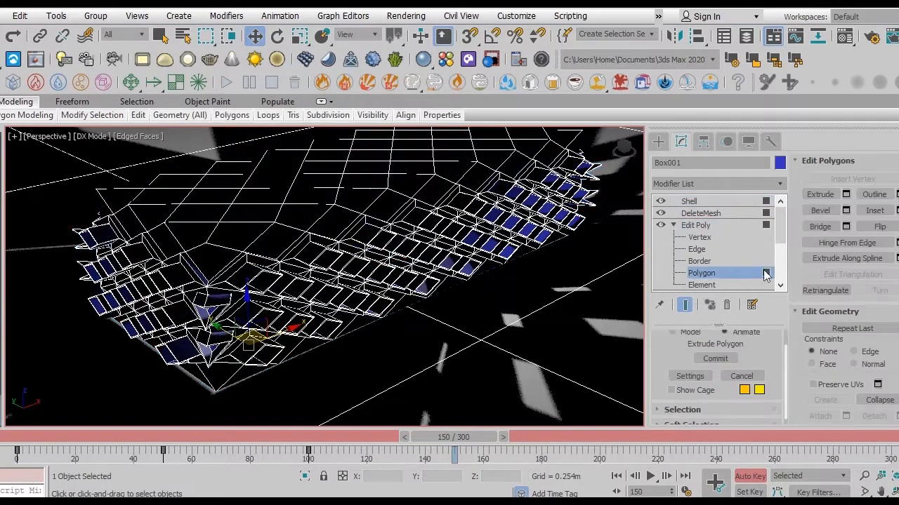
pyautogui.click(673, 225)
pyautogui.click(698, 238)
pyautogui.press('Return')
pyautogui.moveTo(539, 352); pyautogui.dragTo(549, 372)
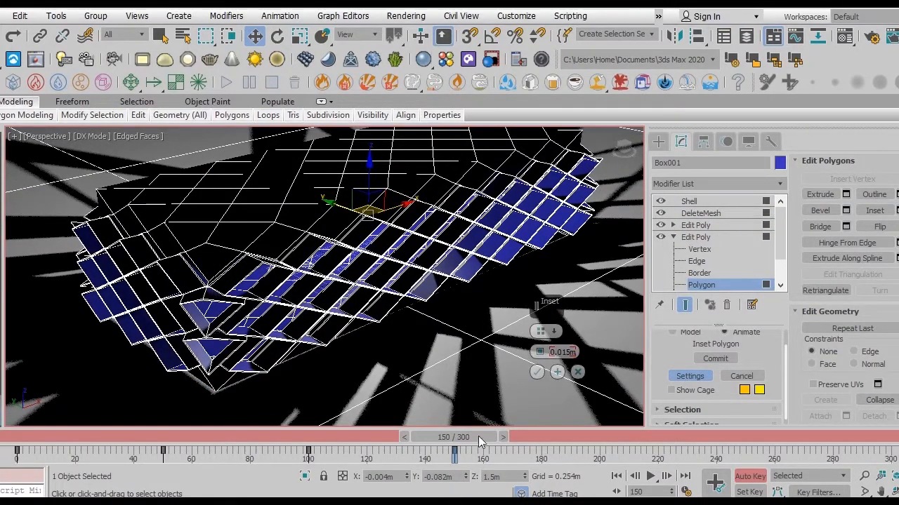
# Try keying the third Edit Poly modifier's polygon extrusion height at -0.486 m on frame 200, and turn off Auto Key.
pyautogui.moveTo(481, 441); pyautogui.dragTo(605, 444)
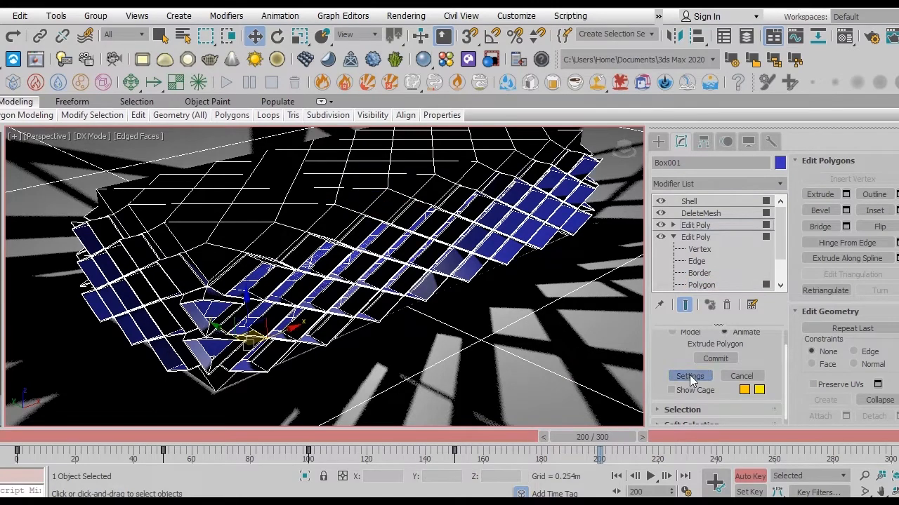
pyautogui.moveTo(539, 352); pyautogui.dragTo(559, 449)
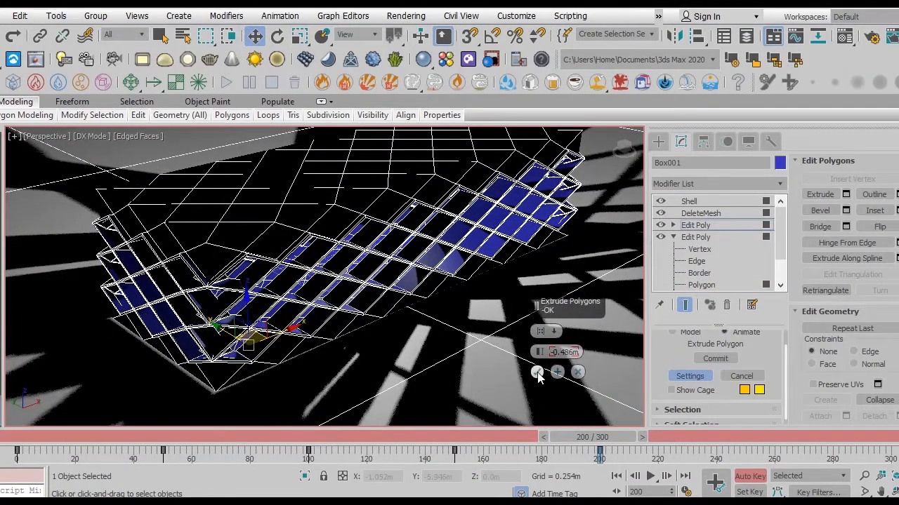
pyautogui.moveTo(382, 259)
pyautogui.keyDown('alt'); pyautogui.mouseDown(button='middle')
pyautogui.moveTo(407, 214)
pyautogui.moveTo(477, 200)
pyautogui.moveTo(379, 264)
pyautogui.mouseUp(button='middle'); pyautogui.keyUp('alt')
pyautogui.click(750, 477)
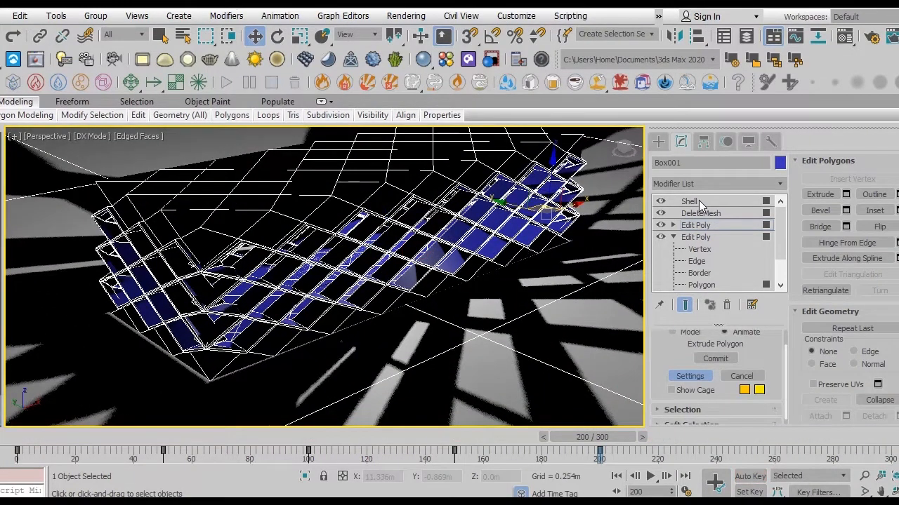
# Add a new Edit Poly modifier above the Shell modifier on the building.
pyautogui.click(699, 201)
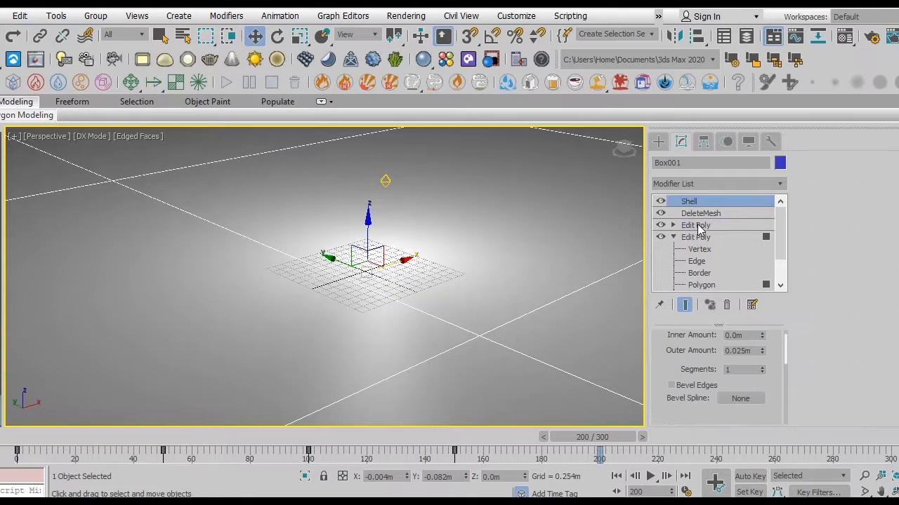
pyautogui.click(701, 273)
pyautogui.click(689, 202)
pyautogui.click(695, 183)
pyautogui.press('e')
pyautogui.click(738, 46)
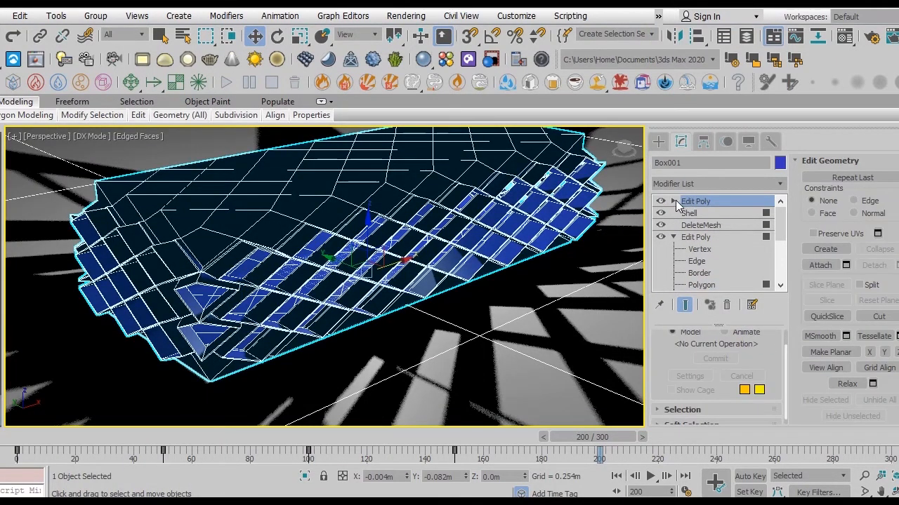
# Set the new Edit Poly modifier to Animate mode and select the building's roof polygons in the Front view.
pyautogui.moveTo(707, 336); pyautogui.dragTo(714, 387)
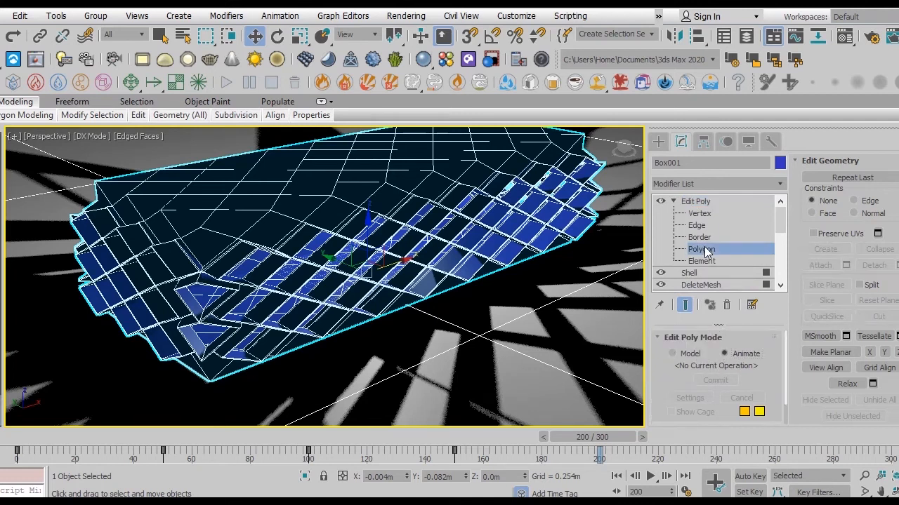
pyautogui.hotkey('alt', 'w')
pyautogui.click(365, 193)
pyautogui.hotkey('alt', 'w')
pyautogui.moveTo(351, 198); pyautogui.dragTo(301, 213, button='middle')
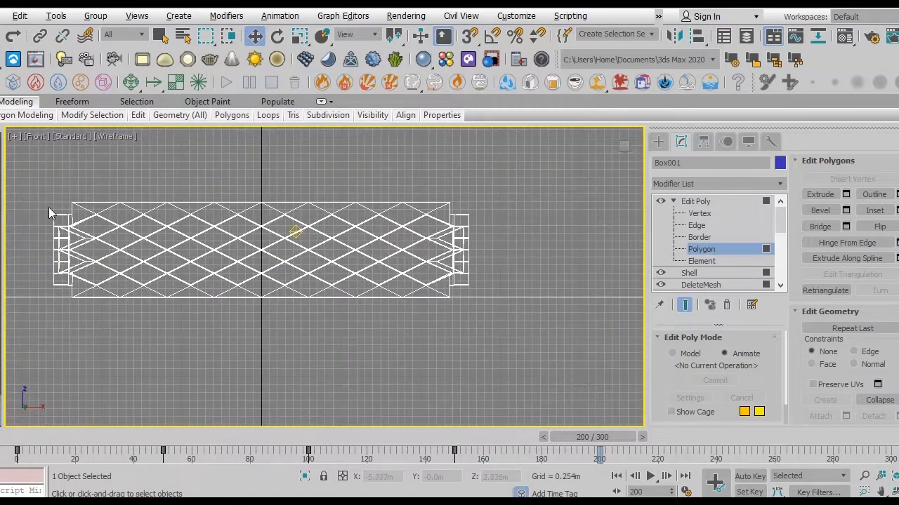
pyautogui.moveTo(467, 208); pyautogui.dragTo(467, 208)
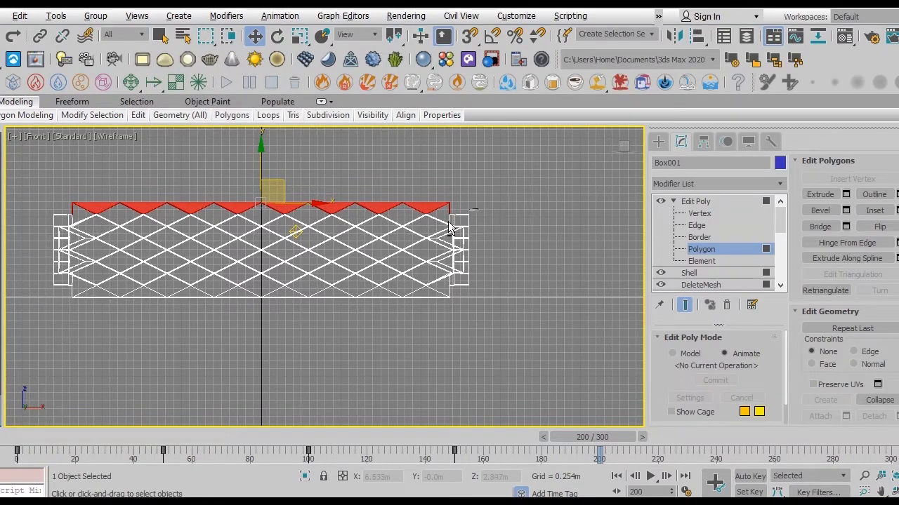
# Switch the Perspective view to Standard shading with edged faces, and undo the trial move of the roof polygons.
pyautogui.hotkey('alt', 'w')
pyautogui.rightClick(435, 307)
pyautogui.hotkey('alt', 'w')
pyautogui.moveTo(439, 307)
pyautogui.keyDown('alt'); pyautogui.mouseDown(button='middle')
pyautogui.moveTo(523, 285)
pyautogui.moveTo(421, 246)
pyautogui.moveTo(393, 269)
pyautogui.mouseUp(button='middle'); pyautogui.keyUp('alt')
pyautogui.click(91, 136)
pyautogui.click(134, 200)
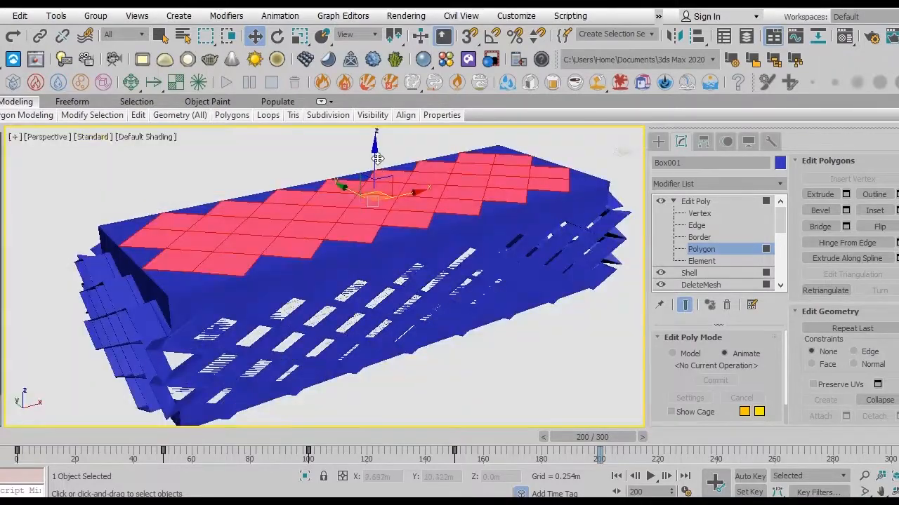
pyautogui.press('F4')
pyautogui.moveTo(368, 146)
pyautogui.keyDown('alt'); pyautogui.mouseDown(button='middle')
pyautogui.moveTo(362, 193)
pyautogui.moveTo(462, 205)
pyautogui.moveTo(400, 195)
pyautogui.moveTo(376, 219)
pyautogui.mouseUp(button='middle'); pyautogui.keyUp('alt')
pyautogui.hotkey('ctrl', 'z')
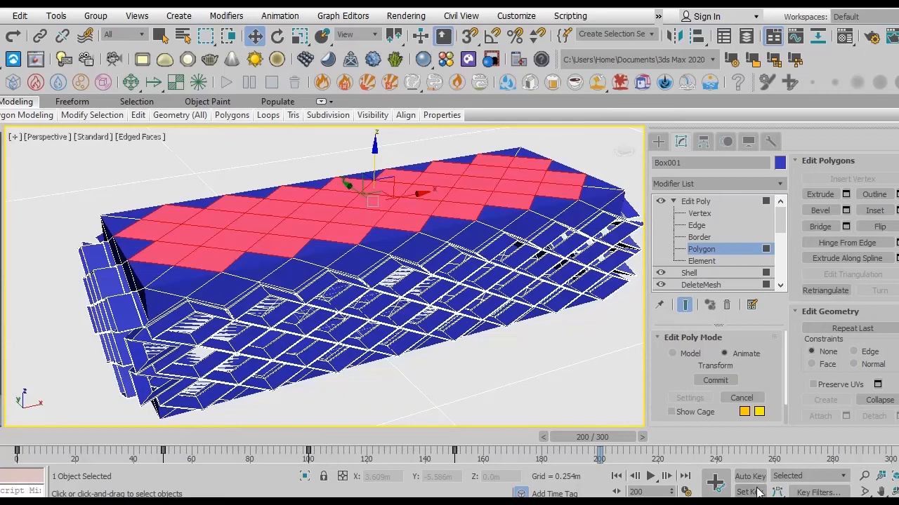
# With Auto Key on at frame 200, lower the selected roof polygons by about 0.561 m along Z.
pyautogui.click(750, 477)
pyautogui.moveTo(592, 436); pyautogui.dragTo(502, 424)
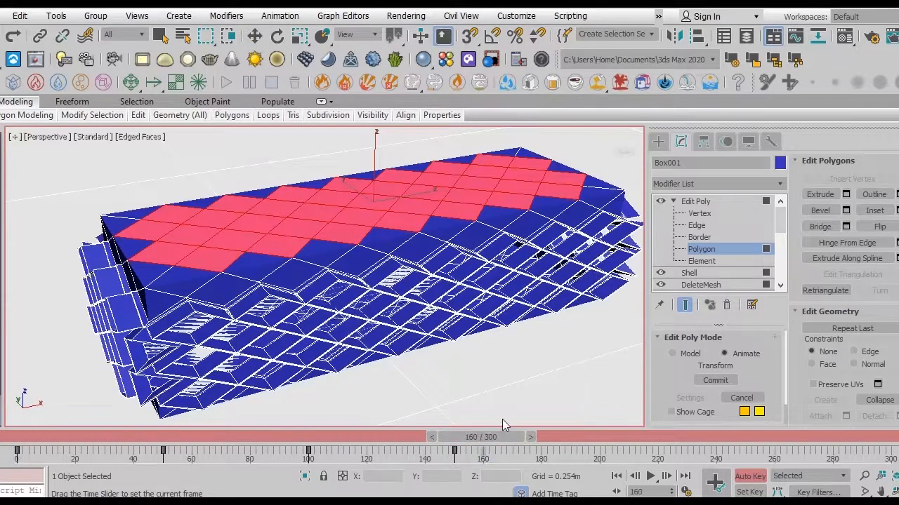
pyautogui.moveTo(379, 170); pyautogui.dragTo(368, 186)
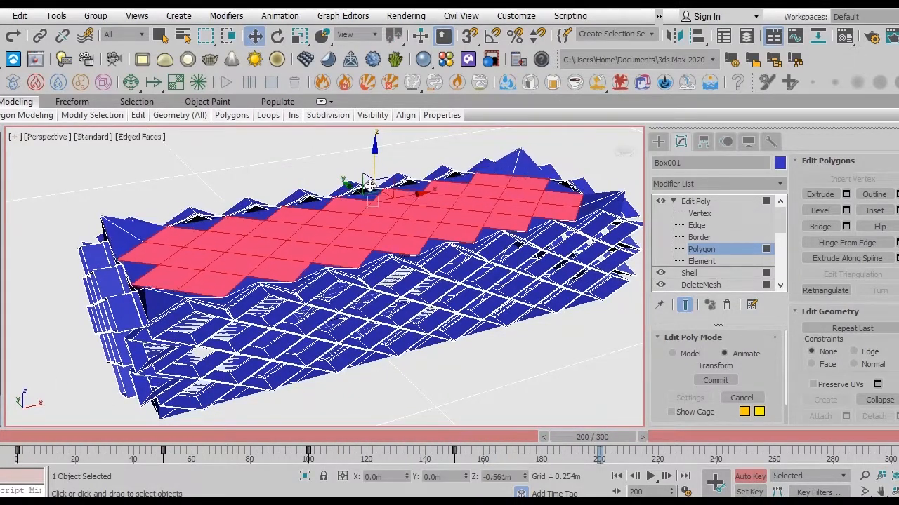
pyautogui.keyDown('alt'); pyautogui.moveTo(377, 200); pyautogui.dragTo(377, 232, button='middle'); pyautogui.keyUp('alt')
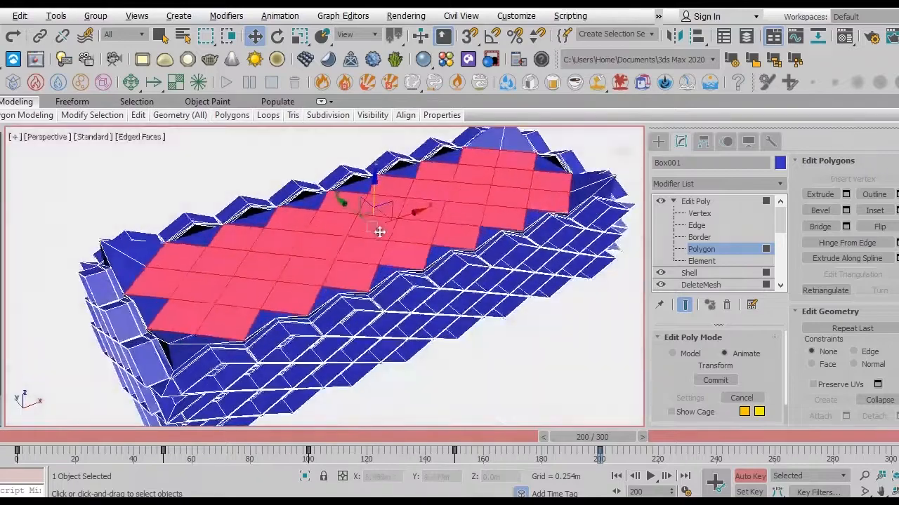
# With Auto Key on at frame 240, scale the selected roof polygons down slightly toward their centre.
pyautogui.click(750, 476)
pyautogui.moveTo(598, 436); pyautogui.dragTo(709, 444)
pyautogui.click(748, 476)
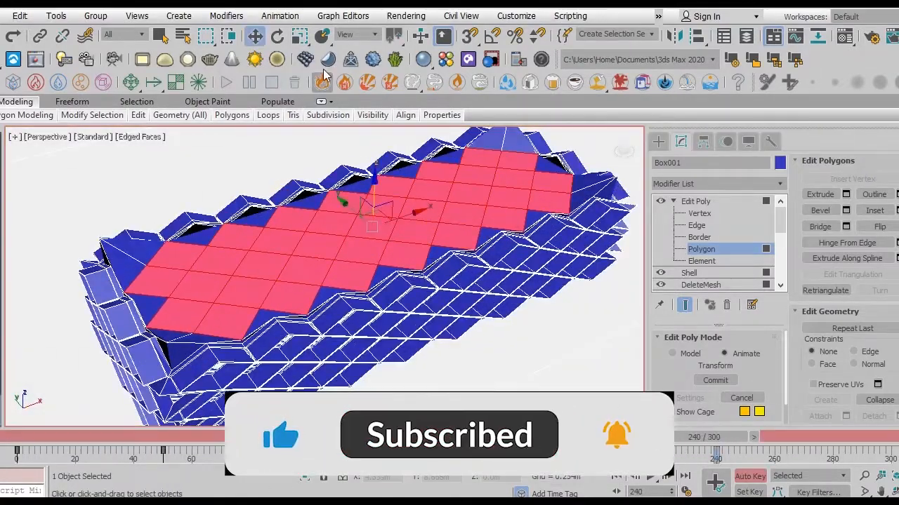
pyautogui.click(300, 37)
pyautogui.moveTo(370, 226); pyautogui.dragTo(367, 234)
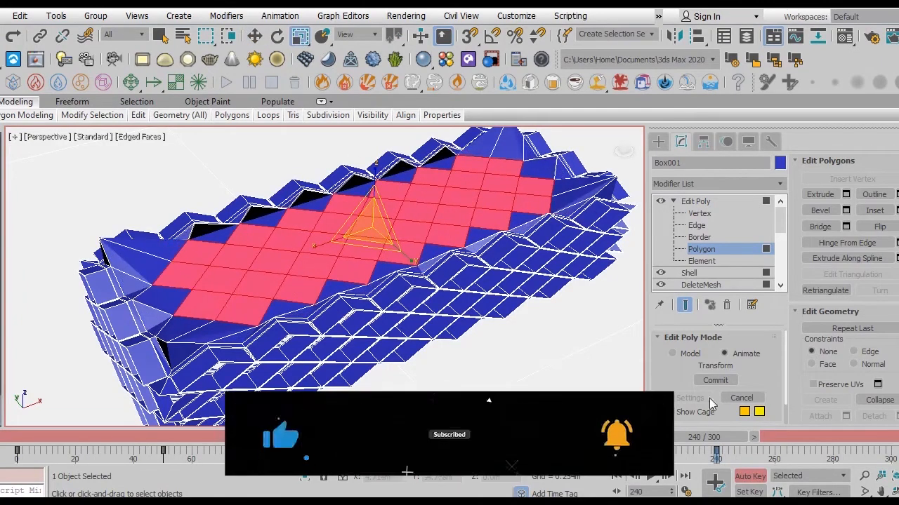
# Retime the roof animation by moving its lowering key to frame 180 and its scaling key to about frame 249.
pyautogui.moveTo(587, 437); pyautogui.dragTo(792, 437)
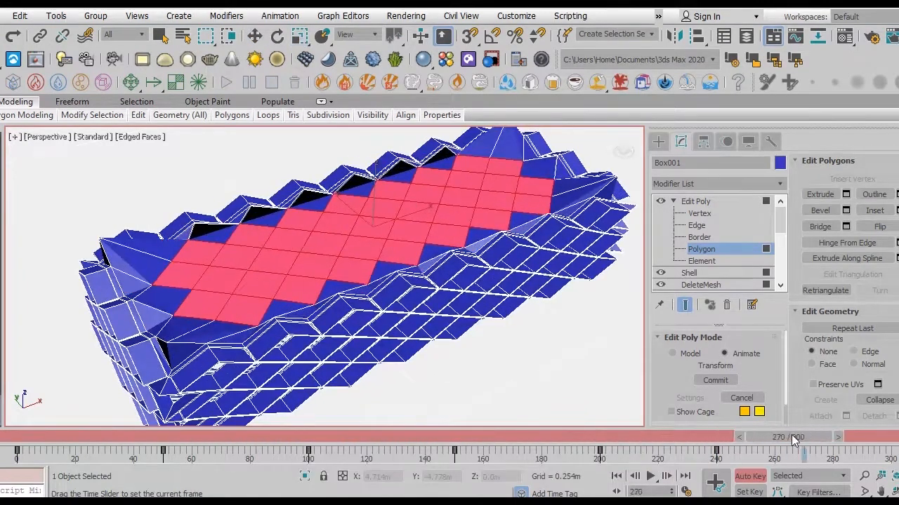
pyautogui.moveTo(716, 452); pyautogui.dragTo(742, 451)
pyautogui.keyDown('alt'); pyautogui.moveTo(351, 239); pyautogui.dragTo(379, 253, button='middle'); pyautogui.keyUp('alt')
pyautogui.scroll(4, 345, 249)
pyautogui.press('w')
pyautogui.scroll(-4, 352, 262)
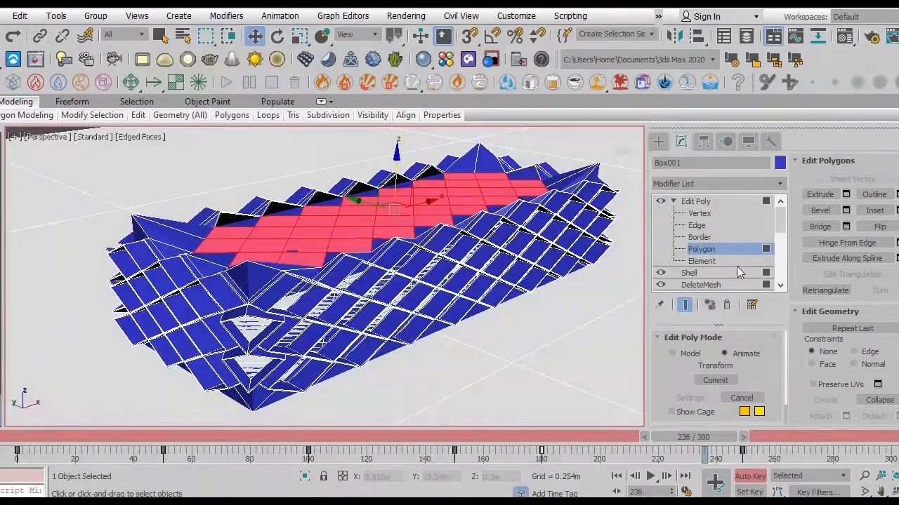
# With Auto Key on at frame 236, select the front facade's lattice vertices and scale them inward toward their centre.
pyautogui.click(701, 214)
pyautogui.hotkey('alt', 'w')
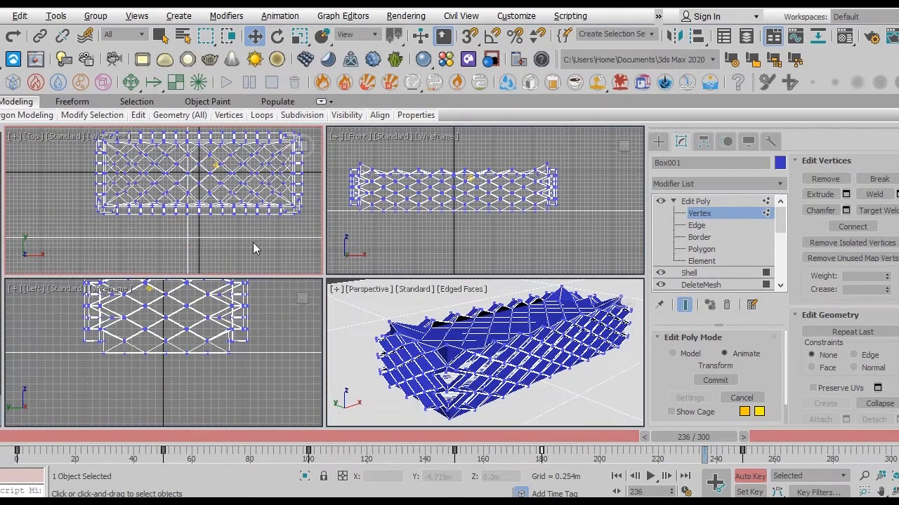
pyautogui.hotkey('alt', 'w')
pyautogui.hotkey('alt', 'w')
pyautogui.rightClick(477, 351)
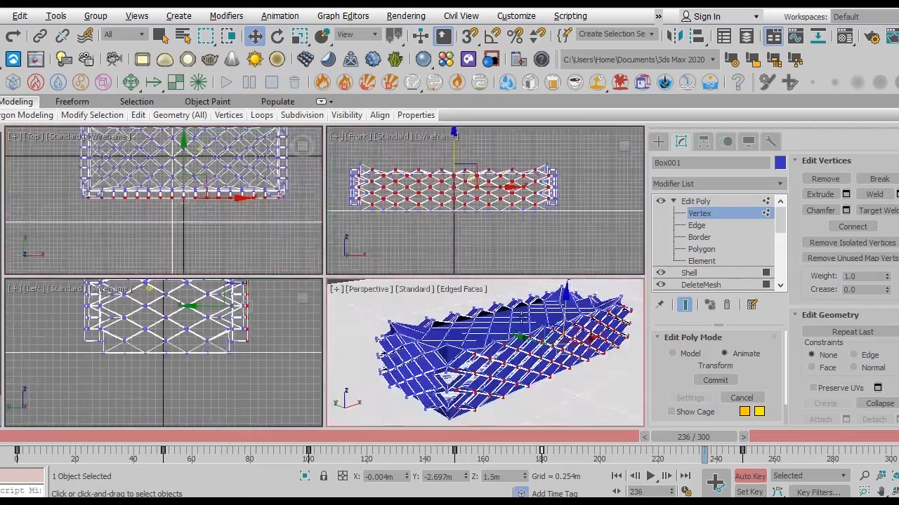
pyautogui.hotkey('alt', 'w')
pyautogui.moveTo(492, 268); pyautogui.dragTo(498, 281)
pyautogui.keyDown('alt'); pyautogui.moveTo(501, 287); pyautogui.dragTo(485, 295, button='middle'); pyautogui.keyUp('alt')
# Return to frame 0, switch the Perspective view to DX Mode and play the animation there.
pyautogui.moveTo(706, 449); pyautogui.dragTo(17, 449)
pyautogui.press('z')
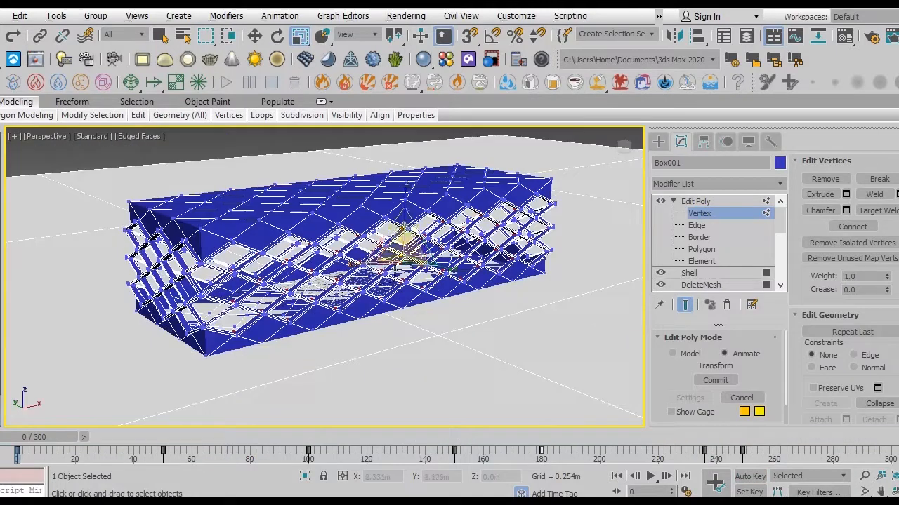
pyautogui.click(132, 232)
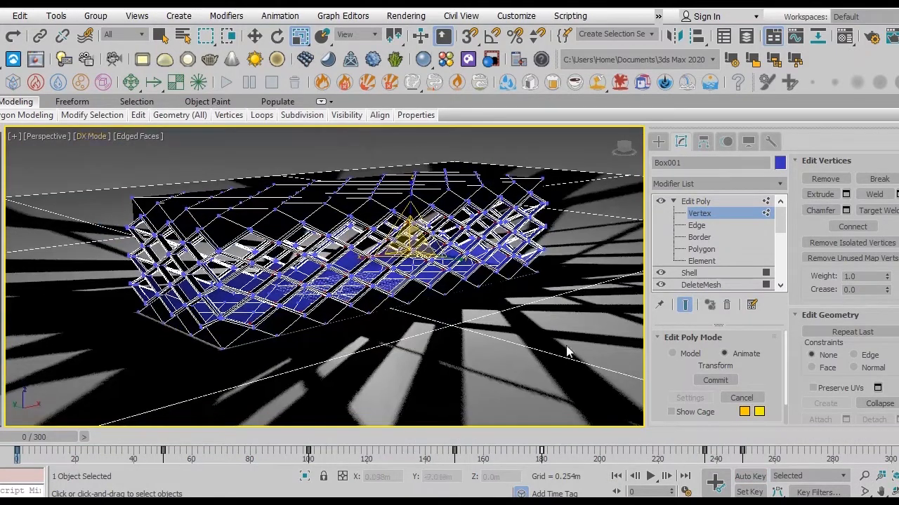
pyautogui.click(652, 477)
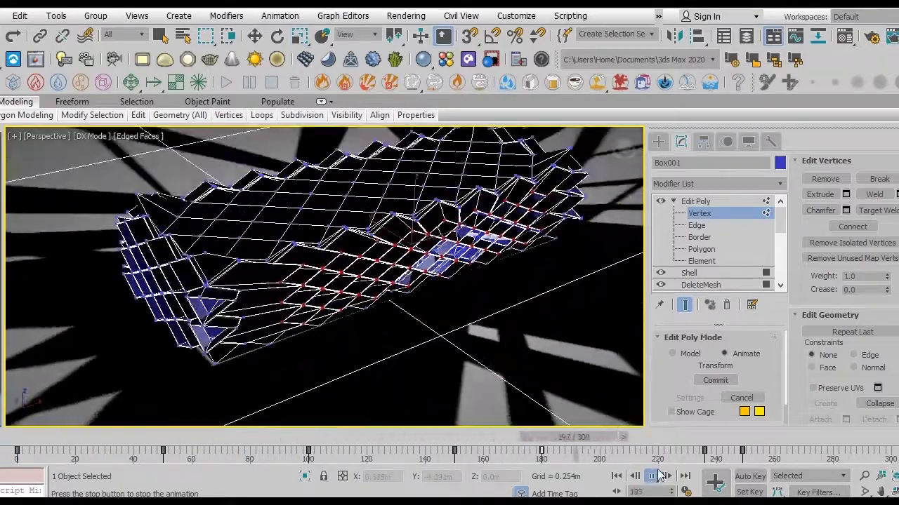
pyautogui.click(650, 478)
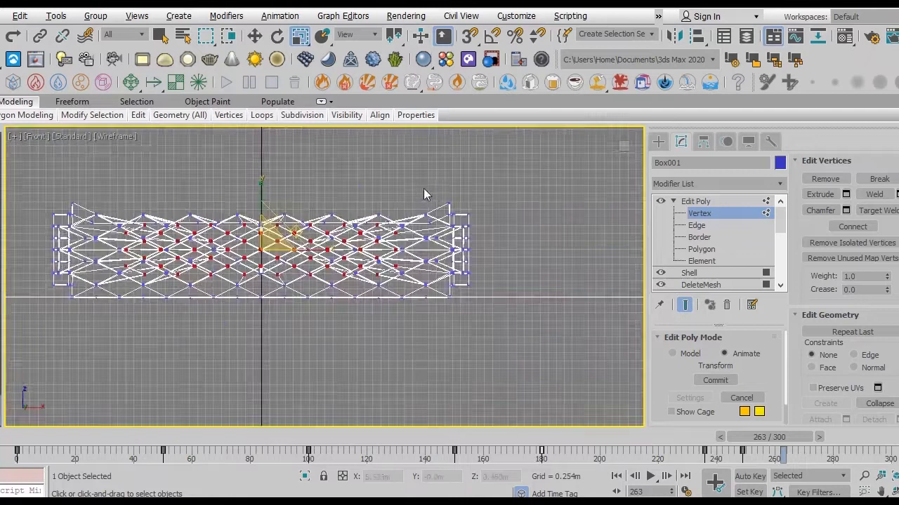
# Display the Front view shaded, enlarge the viewport area and play the animation from the first frame.
pyautogui.press('F3')
pyautogui.press('z')
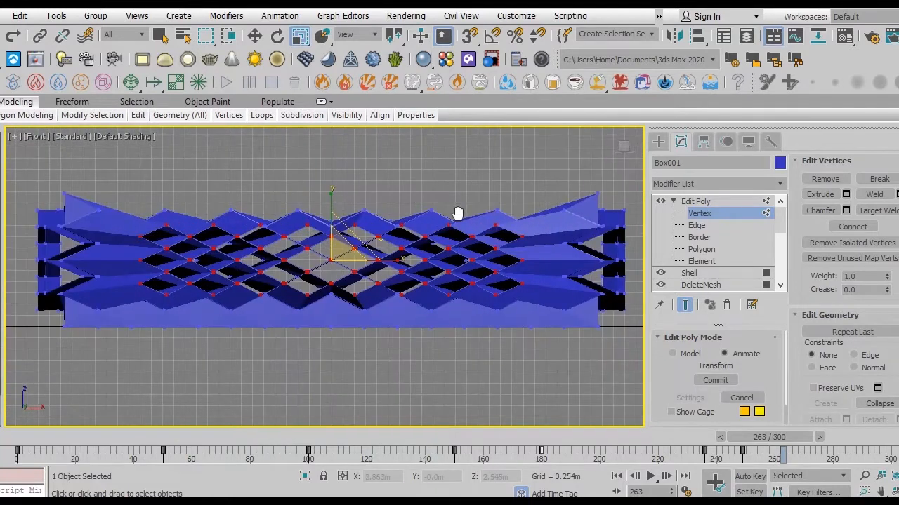
pyautogui.moveTo(642, 233); pyautogui.dragTo(770, 234)
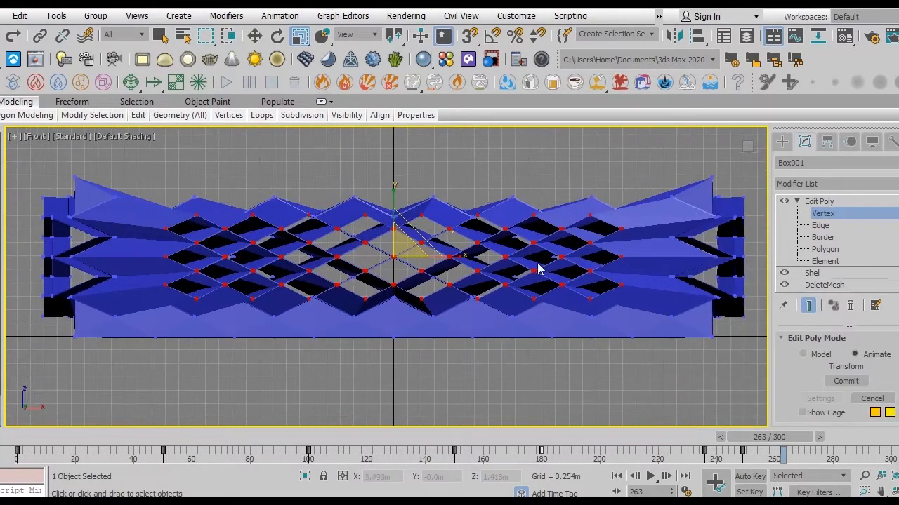
pyautogui.click(616, 476)
pyautogui.click(651, 477)
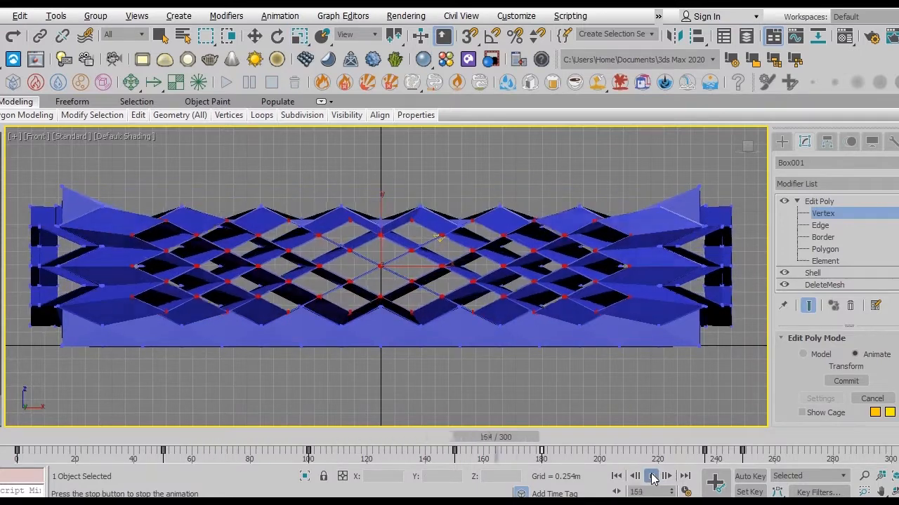
pyautogui.click(653, 478)
# Place a Target camera inside the building, aimed from one front corner across the interior, and show its view in place of the Left view.
pyautogui.hotkey('alt', 'w')
pyautogui.middleClick(583, 358)
pyautogui.hotkey('alt', 'w')
pyautogui.keyDown('alt'); pyautogui.moveTo(452, 306); pyautogui.dragTo(565, 330, button='middle'); pyautogui.keyUp('alt')
pyautogui.hotkey('alt', 'w')
pyautogui.moveTo(264, 183); pyautogui.dragTo(264, 237, button='middle')
pyautogui.click(782, 141)
pyautogui.click(829, 162)
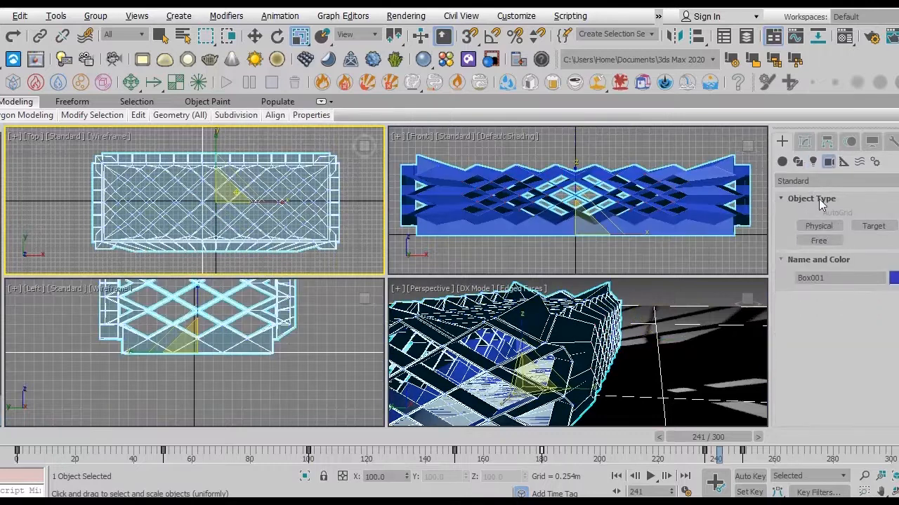
pyautogui.click(873, 226)
pyautogui.moveTo(116, 228); pyautogui.dragTo(240, 191)
pyautogui.rightClick(250, 348)
pyautogui.press('c')
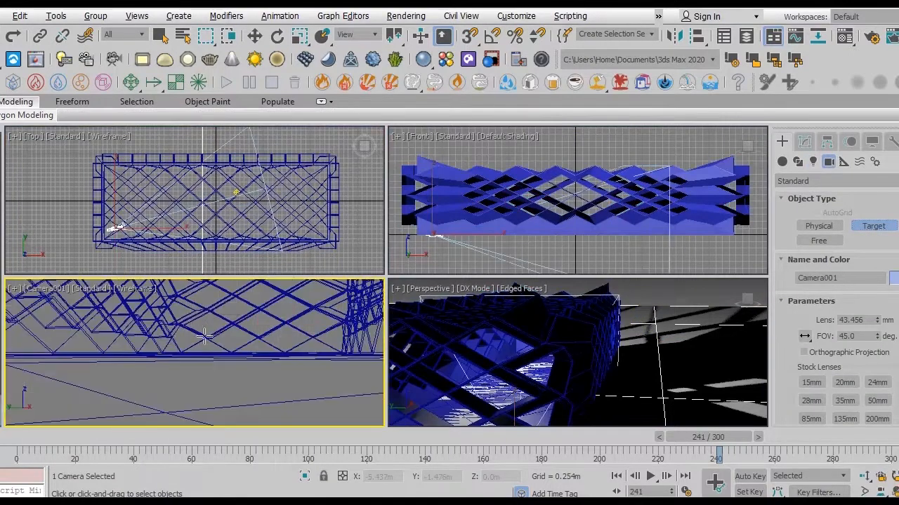
# Raise the camera above floor level and display the maximized camera view shaded in DX Mode.
pyautogui.press('F3')
pyautogui.hotkey('alt', 'w')
pyautogui.click(865, 492)
pyautogui.moveTo(303, 232); pyautogui.dragTo(311, 297)
pyautogui.rightClick(311, 297)
pyautogui.click(91, 136)
pyautogui.click(145, 231)
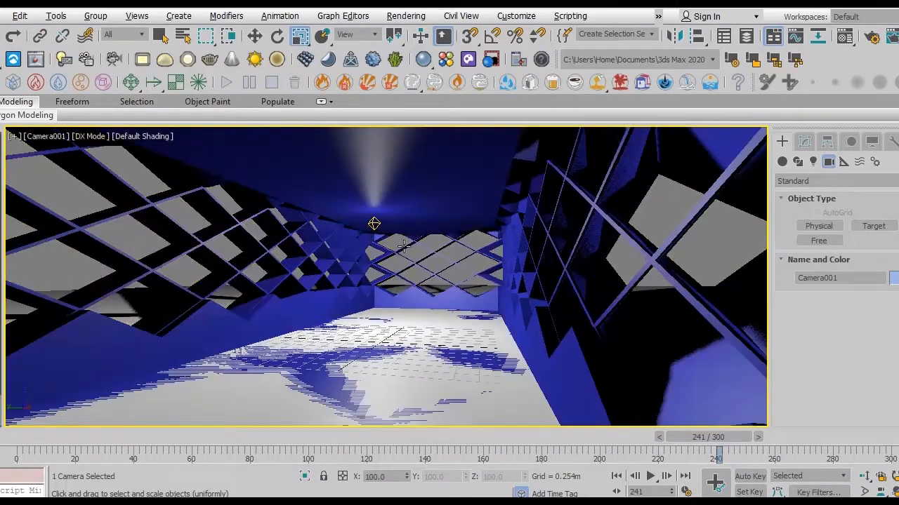
# Raise the building above the ground plane to Z 0.027 m using precise transform entry.
pyautogui.hotkey('alt', 'w')
pyautogui.rightClick(605, 205)
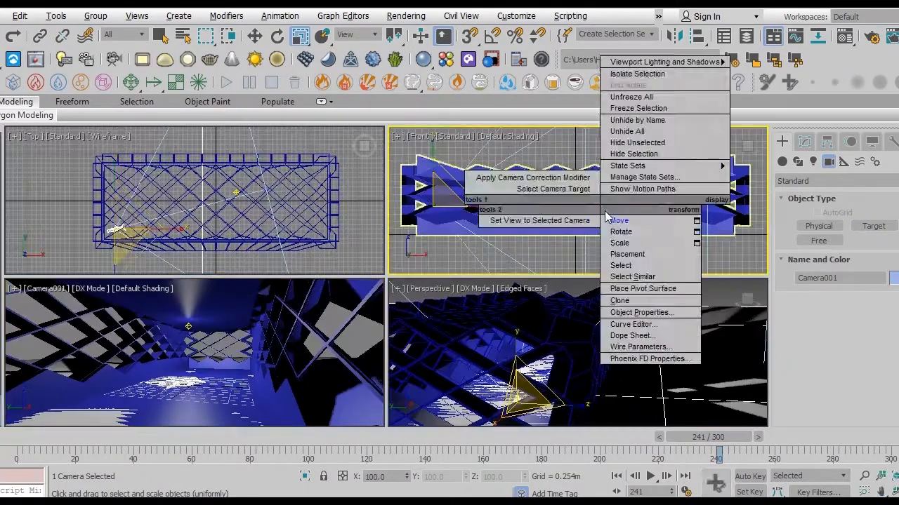
pyautogui.click(618, 220)
pyautogui.click(586, 170)
pyautogui.press('F12')
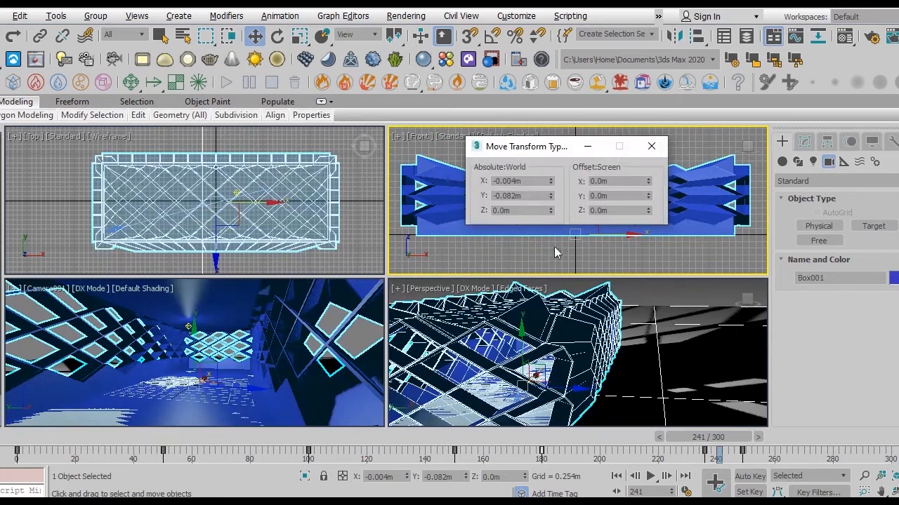
pyautogui.click(648, 193)
pyautogui.click(651, 146)
# Play the animation from the first frame in the maximized camera view, toggling edged faces on and off.
pyautogui.click(282, 347)
pyautogui.hotkey('alt', 'w')
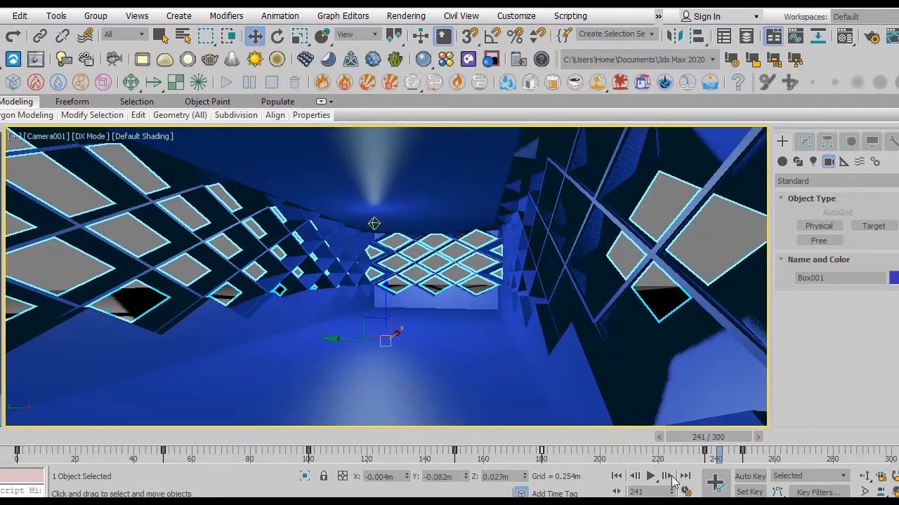
pyautogui.click(616, 476)
pyautogui.click(651, 476)
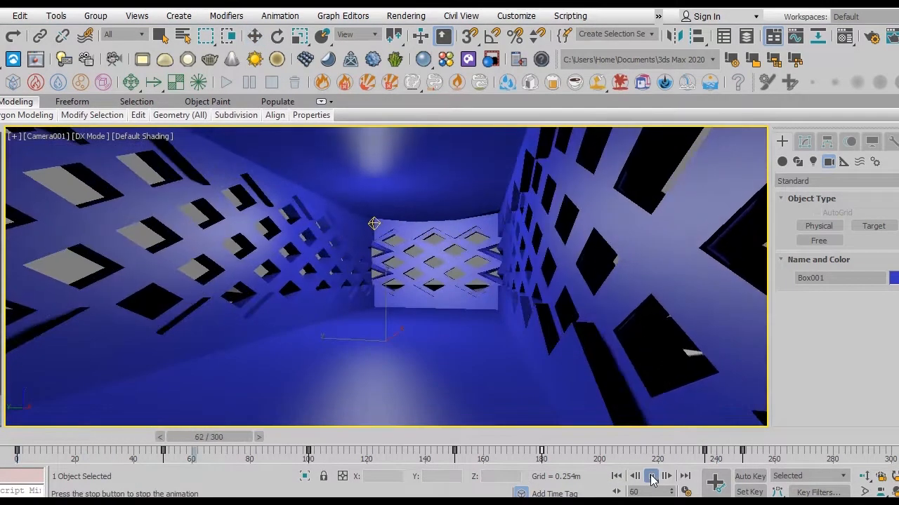
pyautogui.press('F4')
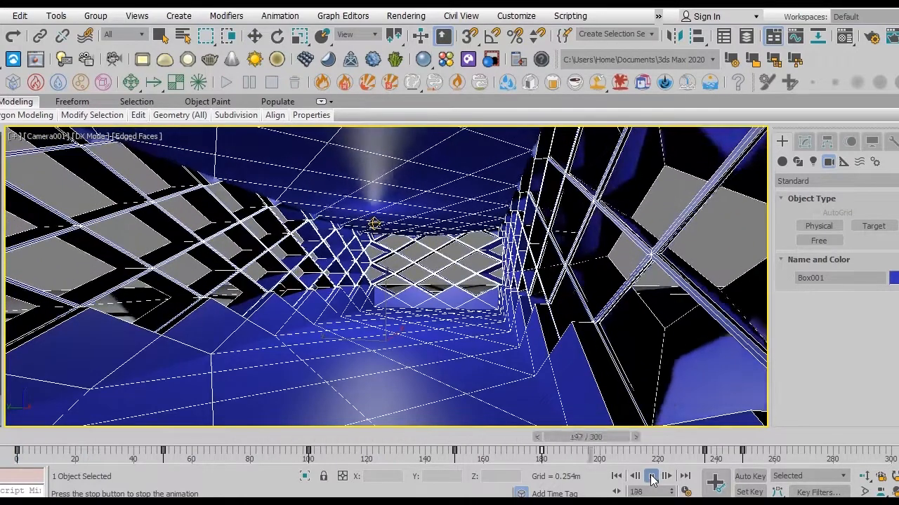
pyautogui.click(651, 476)
pyautogui.press('F4')
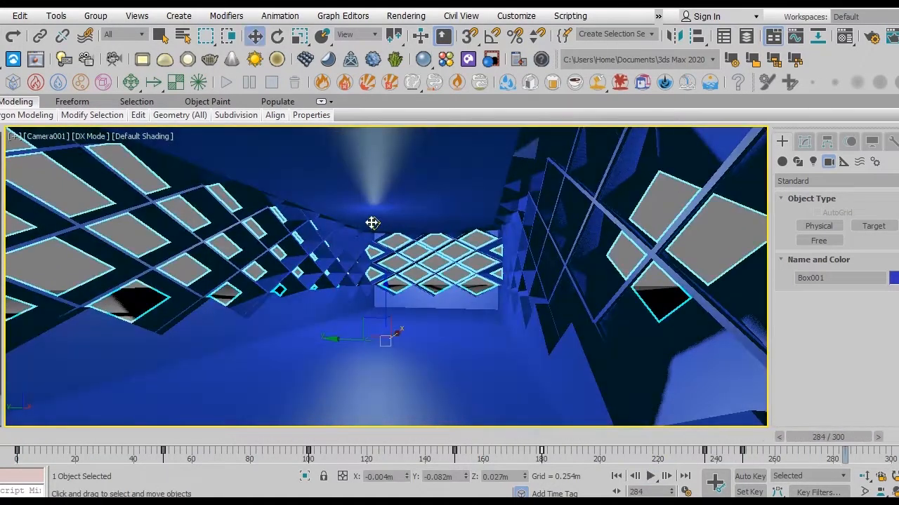
# Clone the Omni light and place the copy in front of the building at Y -3.974 m.
pyautogui.hotkey('alt', 'w')
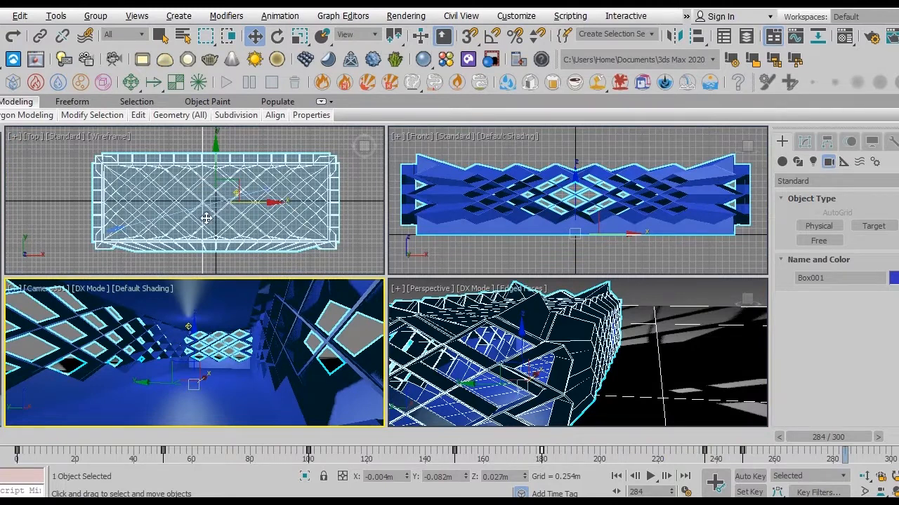
pyautogui.moveTo(206, 218); pyautogui.dragTo(204, 214, button='middle')
pyautogui.click(233, 187)
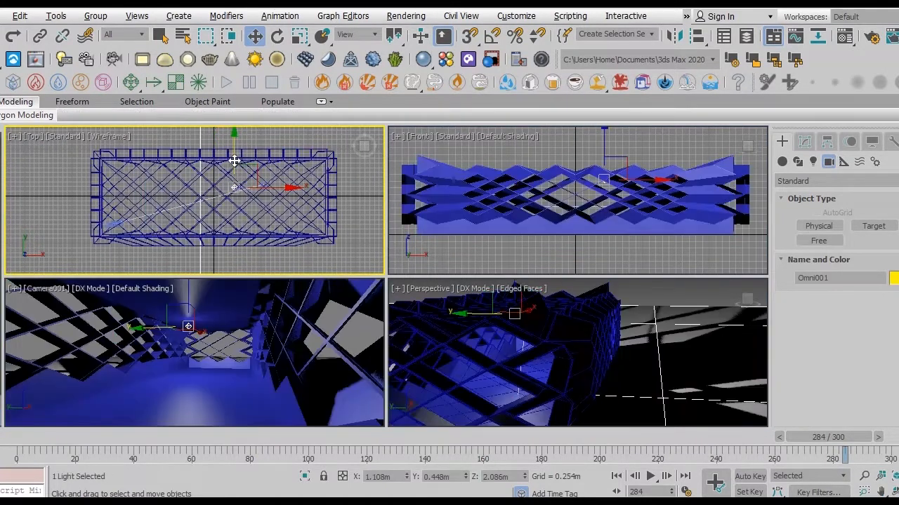
pyautogui.click(458, 316)
pyautogui.middleClick(295, 329)
pyautogui.hotkey('alt', 'w')
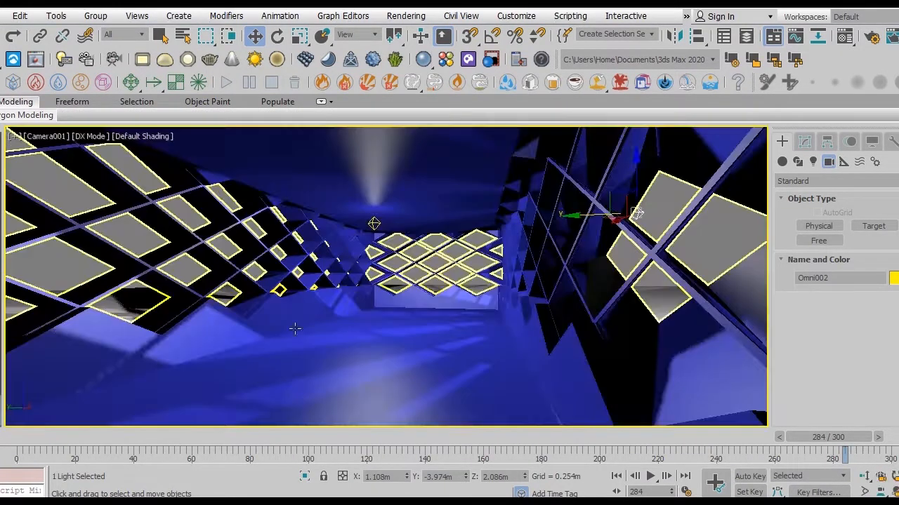
# Play the animation in the camera view to check the interior lighting from the added Omni light.
pyautogui.click(616, 477)
pyautogui.click(651, 477)
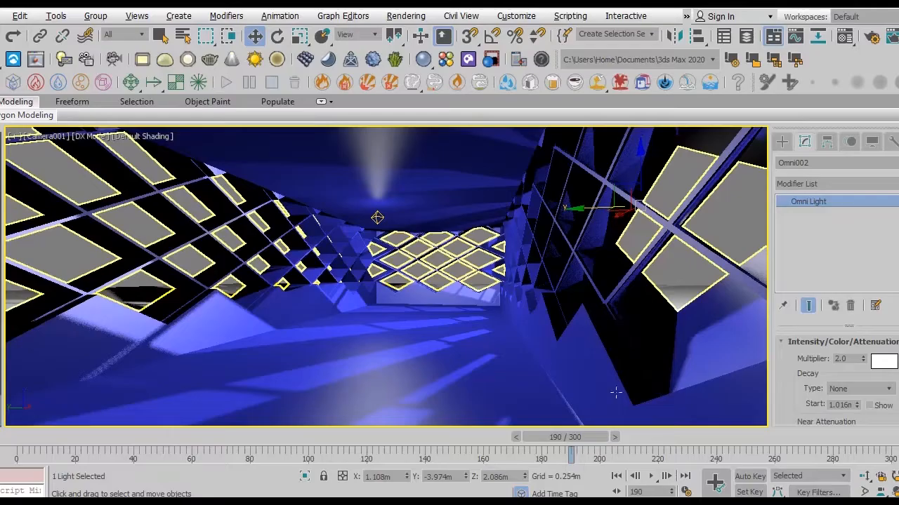
pyautogui.click(666, 477)
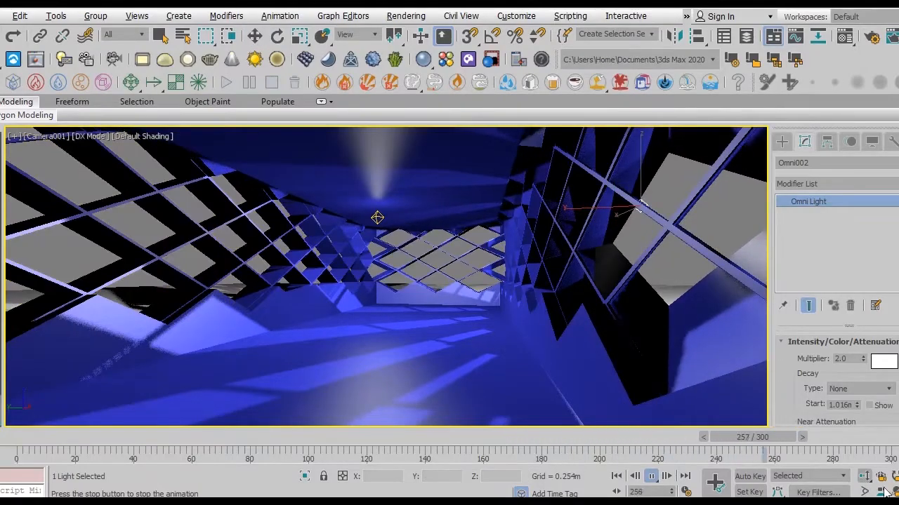
# Switch the camera view to Standard shading, then select the building and go to frame 167.
pyautogui.moveTo(448, 306); pyautogui.dragTo(379, 288)
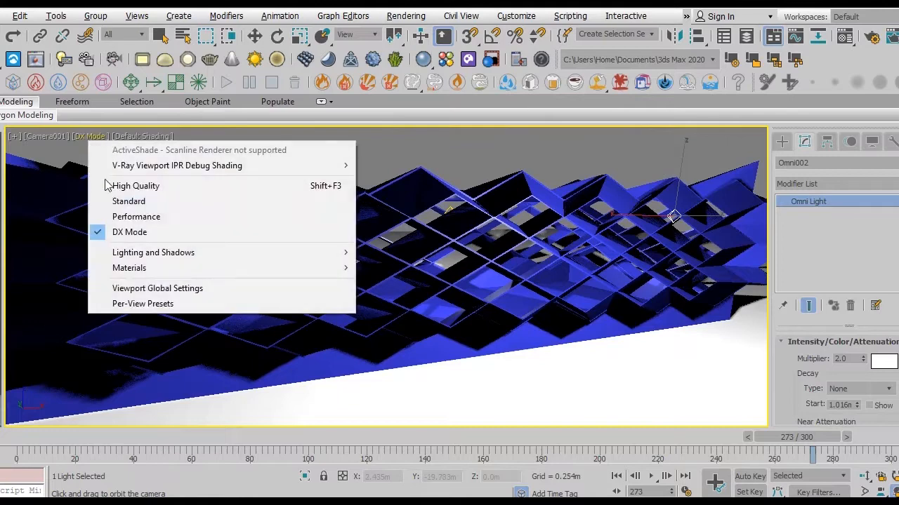
pyautogui.click(116, 201)
pyautogui.moveTo(434, 293); pyautogui.dragTo(424, 314)
pyautogui.rightClick(424, 315)
pyautogui.click(414, 319)
pyautogui.moveTo(249, 438); pyautogui.dragTo(506, 460)
pyautogui.hotkey('alt', 'w')
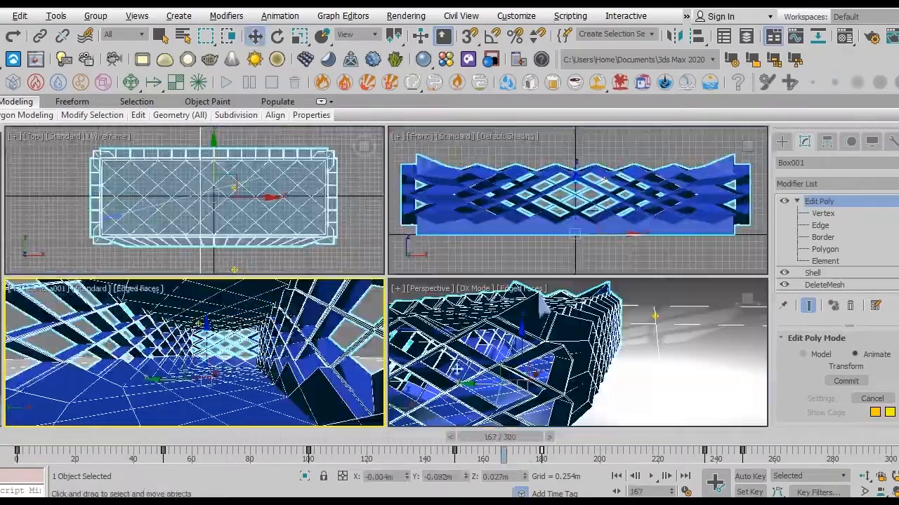
# Frame the whole building from above in the maximized Perspective view and set that view to Standard shading.
pyautogui.click(483, 341)
pyautogui.hotkey('alt', 'w')
pyautogui.keyDown('alt'); pyautogui.moveTo(475, 339); pyautogui.dragTo(366, 366, button='middle'); pyautogui.keyUp('alt')
pyautogui.scroll(-3, 358, 316)
pyautogui.scroll(-3, 381, 277)
pyautogui.moveTo(346, 265); pyautogui.dragTo(456, 256, button='middle')
pyautogui.click(456, 282)
pyautogui.click(800, 369)
pyautogui.click(86, 137)
pyautogui.click(126, 201)
# Add a second Edit Poly modifier to the building and widen the command panel to two columns.
pyautogui.click(390, 243)
pyautogui.click(795, 183)
pyautogui.press('e')
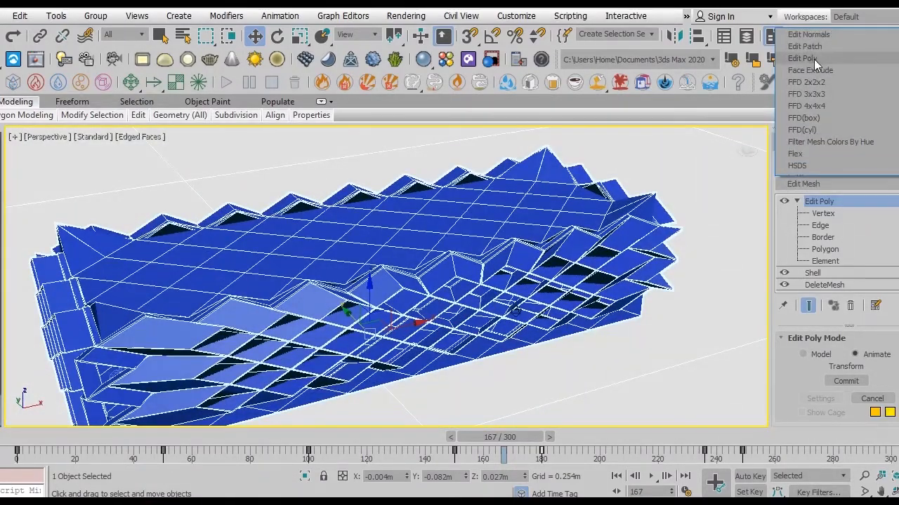
pyautogui.click(804, 59)
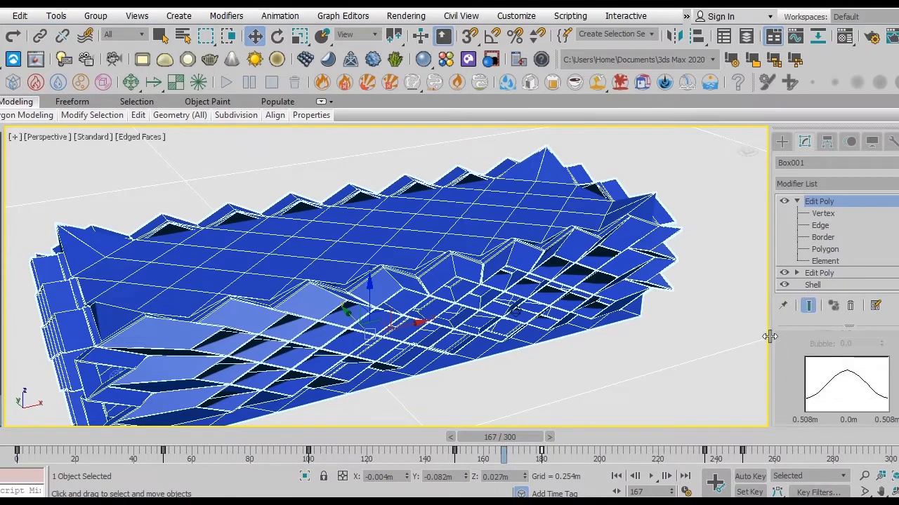
pyautogui.moveTo(770, 336); pyautogui.dragTo(605, 334)
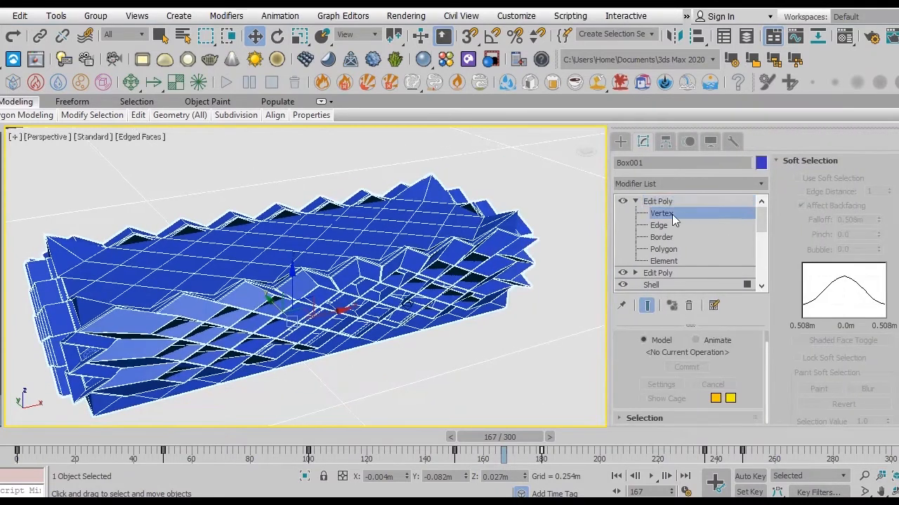
# Enable Soft Selection at vertex level, move the front facade vertices about 0.2 m inward and set the falloff to about 0.879 m.
pyautogui.click(673, 217)
pyautogui.click(797, 179)
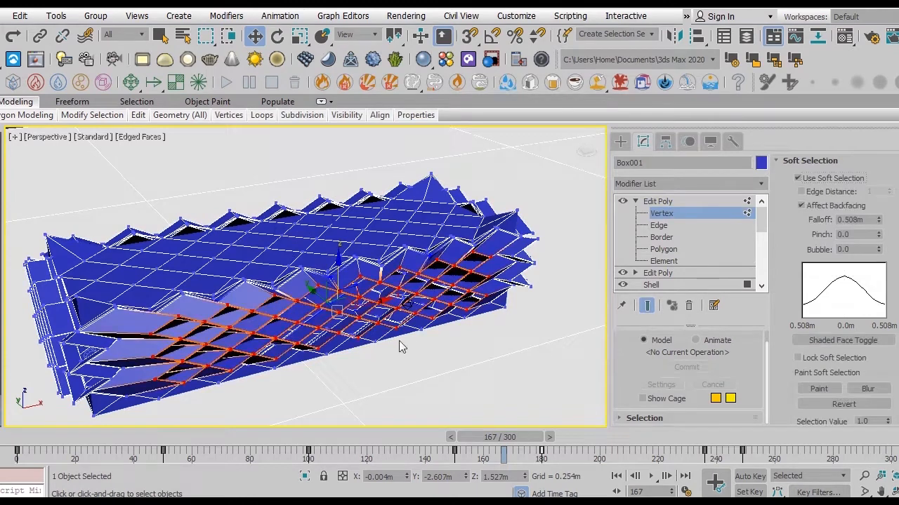
pyautogui.keyDown('alt'); pyautogui.moveTo(400, 347); pyautogui.dragTo(449, 353, button='middle'); pyautogui.keyUp('alt')
pyautogui.moveTo(316, 304)
pyautogui.mouseDown()
pyautogui.moveTo(332, 311)
pyautogui.moveTo(306, 307)
pyautogui.mouseUp()
pyautogui.keyDown('alt'); pyautogui.moveTo(306, 307); pyautogui.dragTo(343, 258, button='middle'); pyautogui.keyUp('alt')
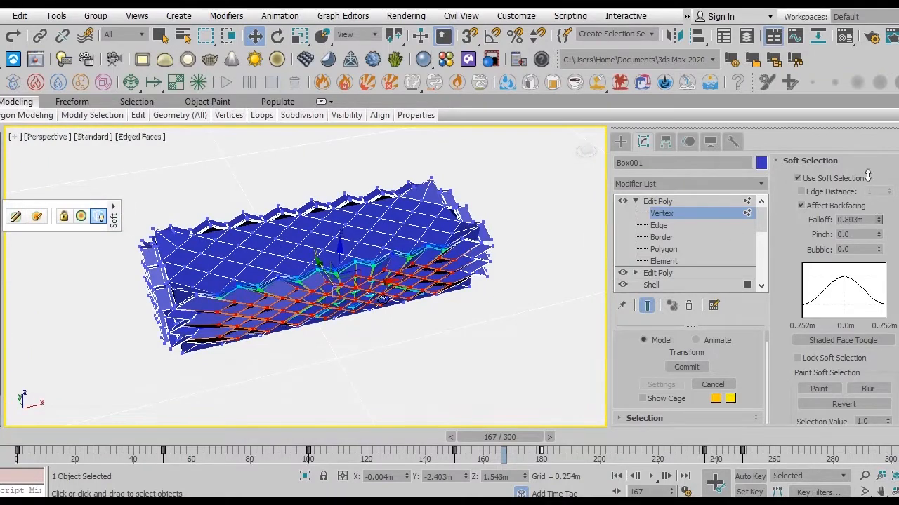
pyautogui.moveTo(860, 144); pyautogui.dragTo(860, 157)
# In the Top view, shift the building's back-side vertices toward negative X and its front-side vertices toward positive X.
pyautogui.hotkey('alt', 'w')
pyautogui.middleClick(267, 218)
pyautogui.hotkey('alt', 'w')
pyautogui.moveTo(375, 258); pyautogui.dragTo(394, 258, button='middle')
pyautogui.click(116, 206)
pyautogui.moveTo(112, 205); pyautogui.dragTo(82, 202)
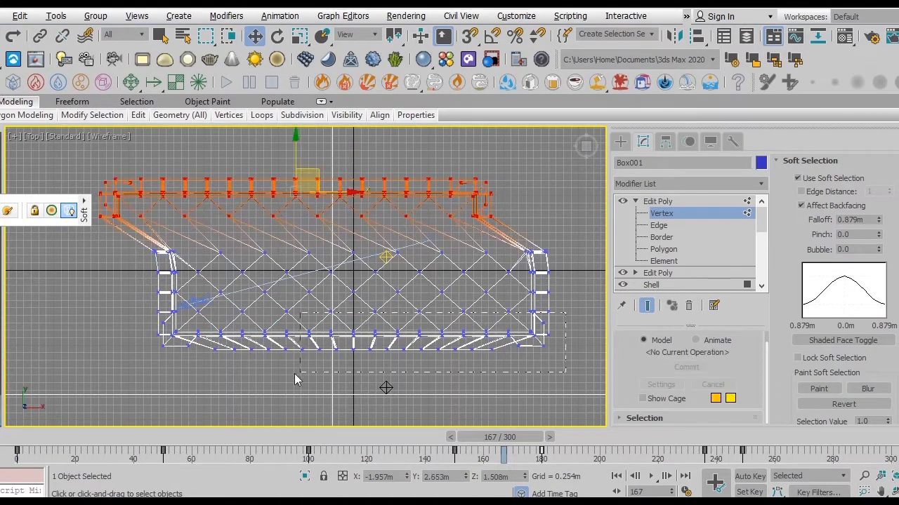
pyautogui.moveTo(424, 321); pyautogui.dragTo(427, 320)
pyautogui.hotkey('alt', 'w')
pyautogui.middleClick(424, 321)
pyautogui.hotkey('alt', 'w')
pyautogui.keyDown('alt'); pyautogui.moveTo(423, 320); pyautogui.dragTo(371, 311, button='middle'); pyautogui.keyUp('alt')
# In the Top view, shift the building's middle vertices toward negative X with a soft-selection falloff of about 1.283 m.
pyautogui.hotkey('alt', 'w')
pyautogui.middleClick(279, 238)
pyautogui.hotkey('alt', 'w')
pyautogui.moveTo(516, 252); pyautogui.dragTo(530, 244, button='middle')
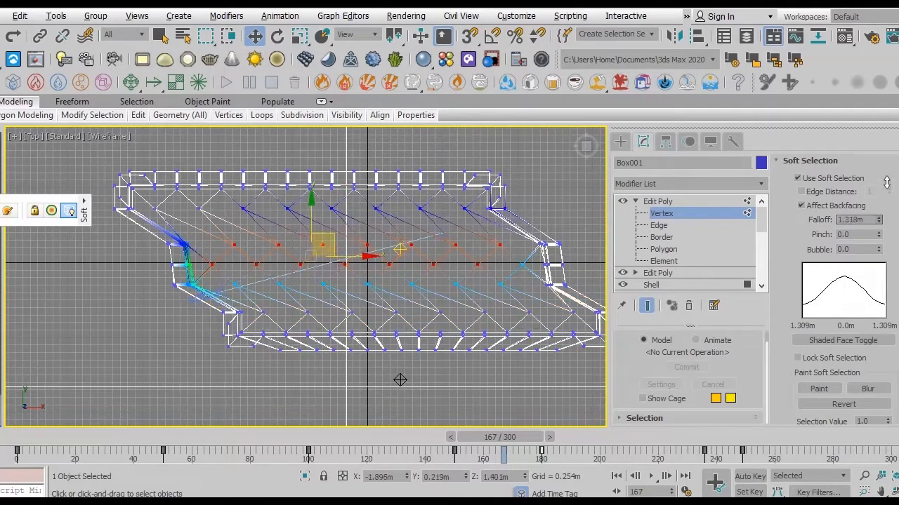
pyautogui.moveTo(887, 183); pyautogui.dragTo(887, 187)
pyautogui.hotkey('alt', 'w')
pyautogui.middleClick(450, 264)
pyautogui.hotkey('alt', 'w')
# Examine the deformed building's roof, facade and open end from several angles in the Perspective view.
pyautogui.hotkey('alt', 'w')
pyautogui.middleClick(456, 326)
pyautogui.hotkey('alt', 'w')
pyautogui.keyDown('alt'); pyautogui.moveTo(455, 326); pyautogui.dragTo(416, 309, button='middle'); pyautogui.keyUp('alt')
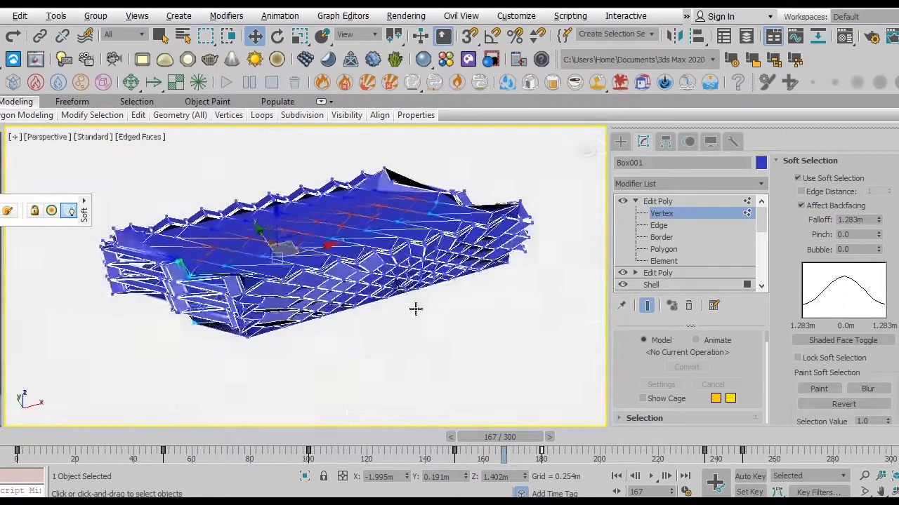
pyautogui.scroll(4, 292, 261)
pyautogui.moveTo(308, 192); pyautogui.dragTo(308, 187)
pyautogui.moveTo(400, 276)
pyautogui.keyDown('alt'); pyautogui.mouseDown(button='middle')
pyautogui.moveTo(376, 279)
pyautogui.moveTo(487, 199)
pyautogui.moveTo(484, 275)
pyautogui.moveTo(394, 265)
pyautogui.mouseUp(button='middle'); pyautogui.keyUp('alt')
pyautogui.keyDown('alt'); pyautogui.moveTo(572, 451); pyautogui.dragTo(550, 285, button='middle'); pyautogui.keyUp('alt')
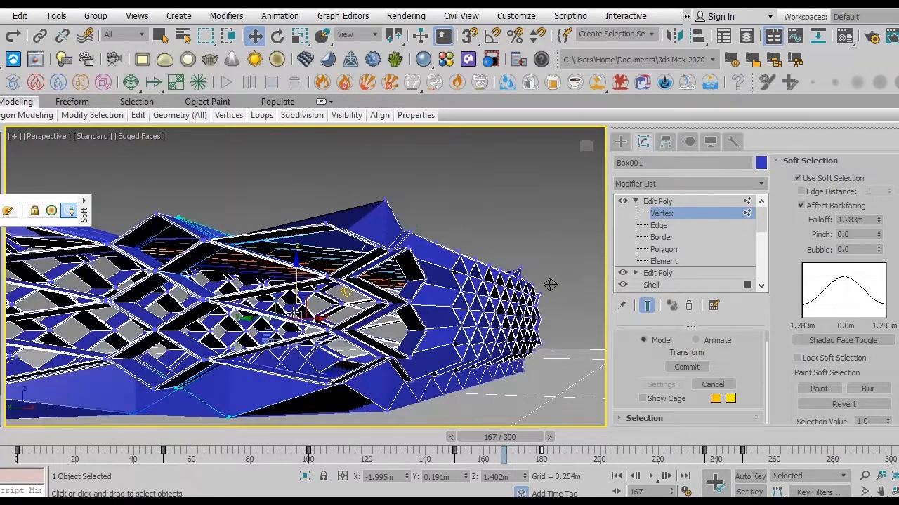
# Select the roof's middle vertices in the Front view and raise them to about Z 3.64 m with soft selection.
pyautogui.hotkey('alt', 'w')
pyautogui.rightClick(365, 189)
pyautogui.hotkey('alt', 'w')
pyautogui.scroll(-2, 363, 187)
pyautogui.moveTo(528, 285); pyautogui.dragTo(186, 241)
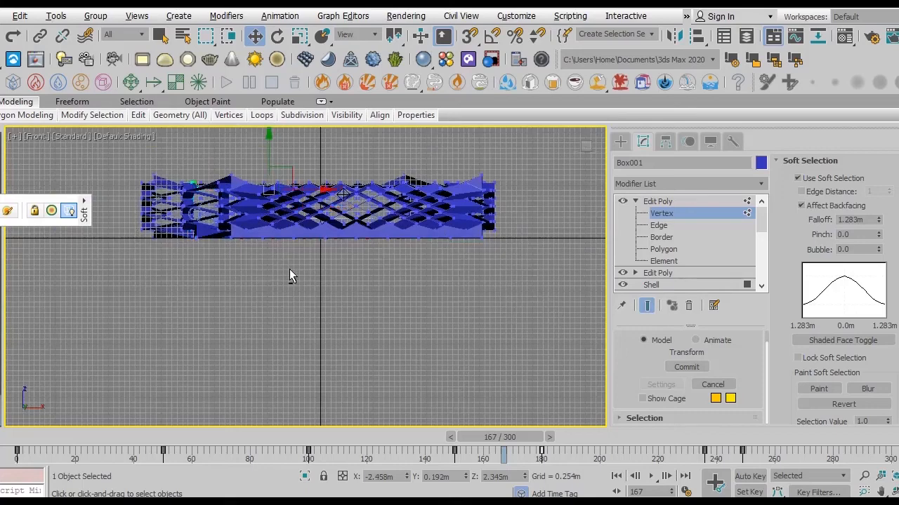
pyautogui.hotkey('alt', 'w')
pyautogui.rightClick(349, 295)
pyautogui.hotkey('alt', 'w')
pyautogui.keyDown('alt'); pyautogui.moveTo(349, 295); pyautogui.dragTo(294, 230, button='middle'); pyautogui.keyUp('alt')
pyautogui.moveTo(298, 176); pyautogui.dragTo(297, 176)
pyautogui.hotkey('alt', 'w')
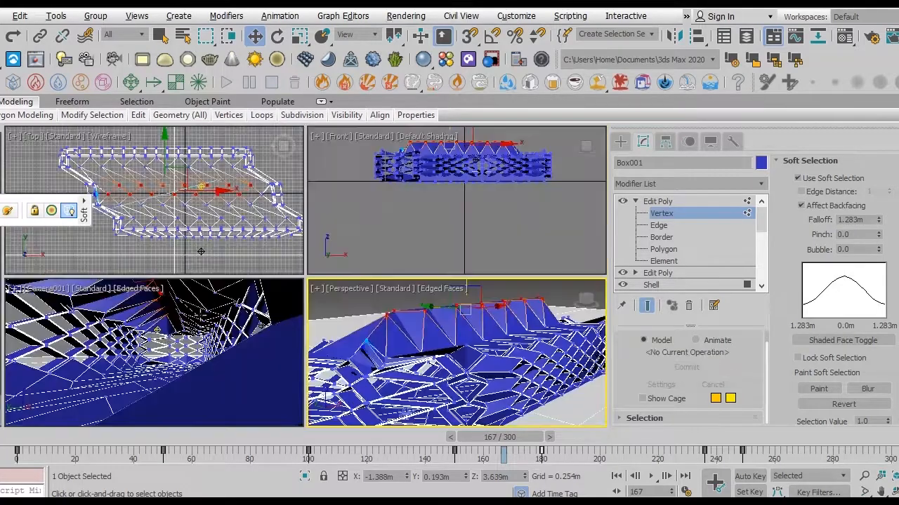
# Inspect the raised roof through the Camera001 view and undo the last vertex changes.
pyautogui.rightClick(263, 369)
pyautogui.hotkey('alt', 'w')
pyautogui.moveTo(263, 369); pyautogui.dragTo(381, 389, button='middle')
pyautogui.hotkey('ctrl', 'z')
pyautogui.hotkey('ctrl', 'z')
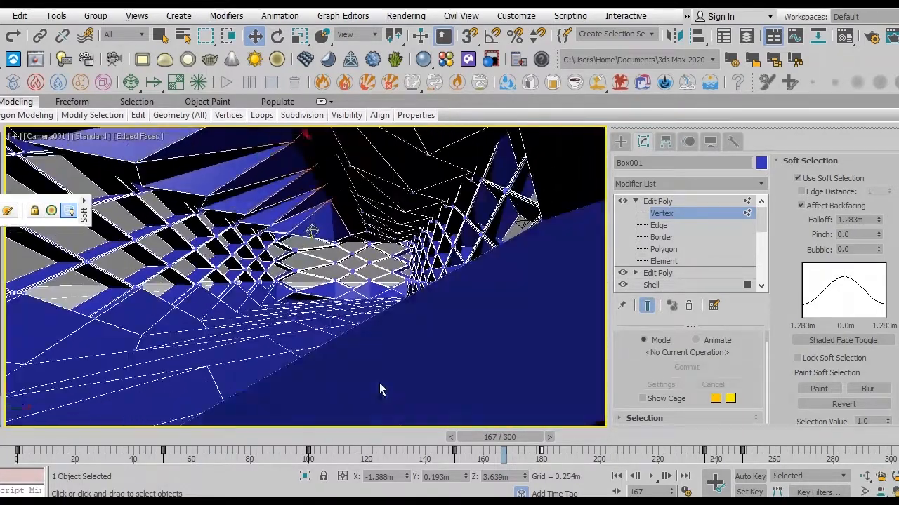
pyautogui.moveTo(368, 358); pyautogui.dragTo(407, 328, button='middle')
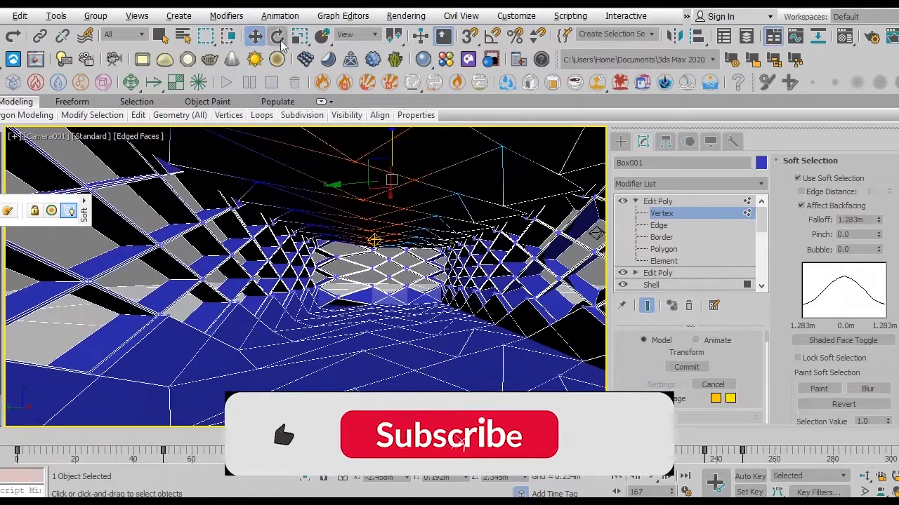
# Raise the roof's middle row of vertices to about Z 3.605 m using Move Transform Type-In.
pyautogui.rightClick(259, 40)
pyautogui.moveTo(649, 211); pyautogui.dragTo(642, 129)
pyautogui.hotkey('alt', 'w')
pyautogui.rightClick(448, 319)
pyautogui.hotkey('alt', 'w')
pyautogui.keyDown('alt'); pyautogui.moveTo(448, 319); pyautogui.dragTo(521, 220, button='middle'); pyautogui.keyUp('alt')
pyautogui.keyDown('alt'); pyautogui.moveTo(587, 302); pyautogui.dragTo(43, 384, button='middle'); pyautogui.keyUp('alt')
pyautogui.click(426, 138)
pyautogui.keyDown('alt'); pyautogui.moveTo(318, 301); pyautogui.dragTo(464, 310, button='middle'); pyautogui.keyUp('alt')
pyautogui.keyDown('alt'); pyautogui.moveTo(393, 298); pyautogui.dragTo(467, 305, button='middle'); pyautogui.keyUp('alt')
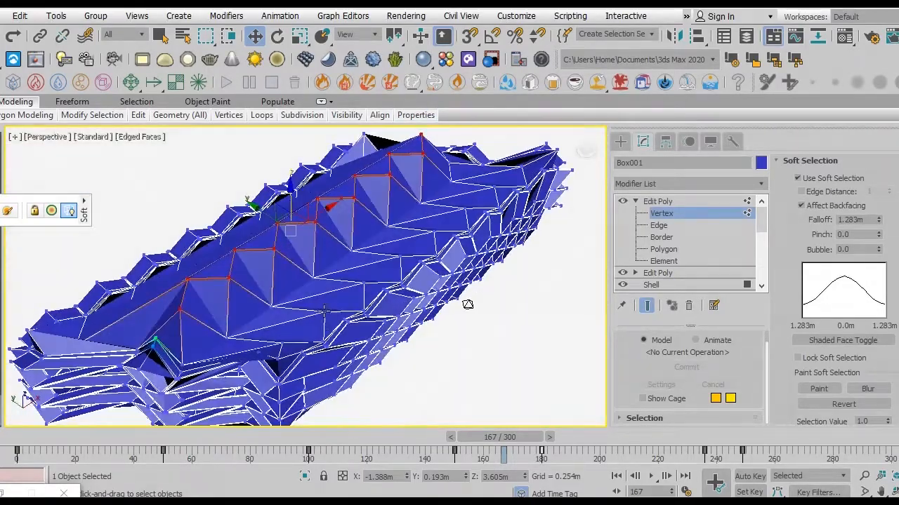
# Select the row of roof vertices near the front facade and raise it with soft selection.
pyautogui.press('t')
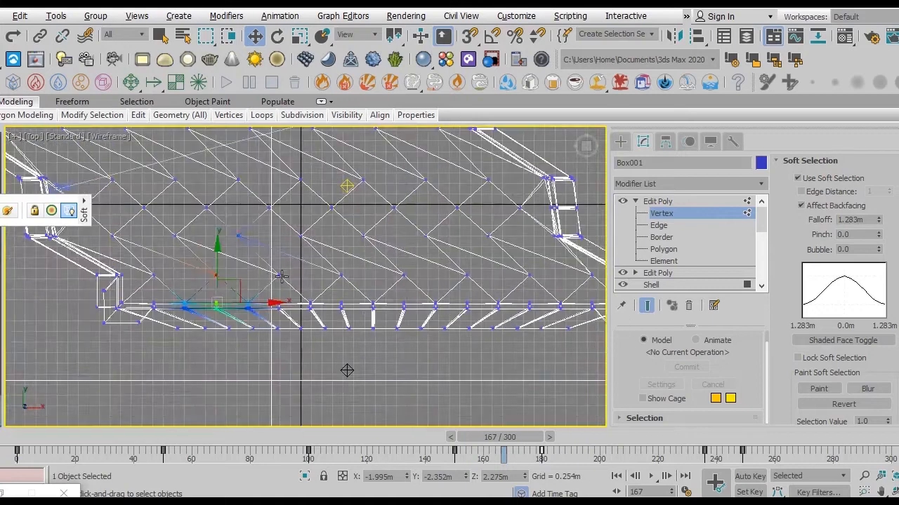
pyautogui.hotkey('alt', 'w')
pyautogui.hotkey('alt', 'w')
pyautogui.moveTo(463, 182); pyautogui.dragTo(463, 180)
pyautogui.keyDown('alt'); pyautogui.moveTo(463, 210); pyautogui.dragTo(555, 303, button='middle'); pyautogui.keyUp('alt')
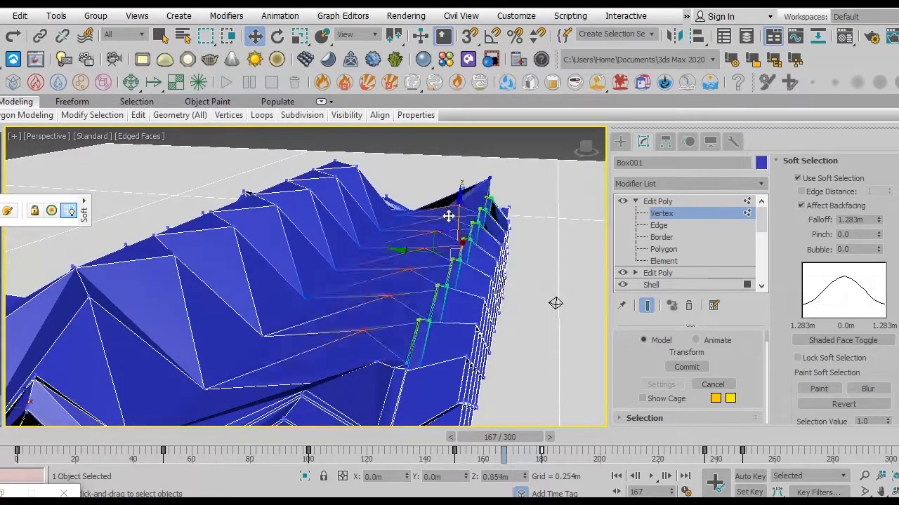
pyautogui.scroll(10, 466, 196)
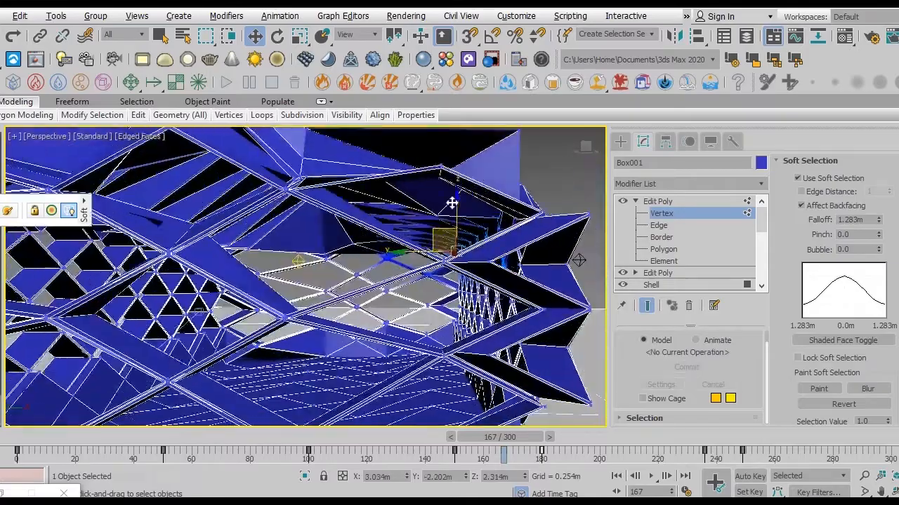
# Adjust the height and Y position of the front-side roof vertices, checking the ceiling through the Camera001 view.
pyautogui.hotkey('alt', 'w')
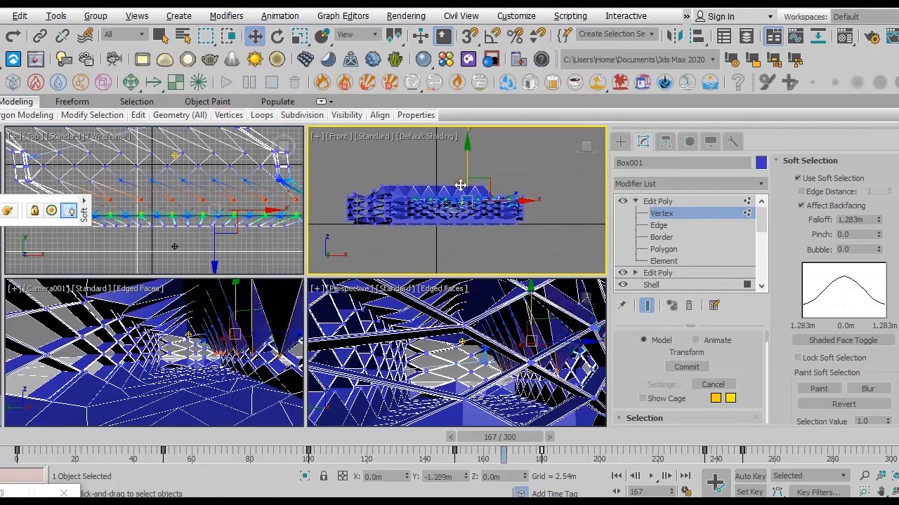
pyautogui.moveTo(463, 174); pyautogui.dragTo(463, 175)
pyautogui.hotkey('alt', 'w')
pyautogui.hotkey('alt', 'w')
pyautogui.rightClick(413, 316)
pyautogui.hotkey('alt', 'w')
pyautogui.hotkey('alt', 'w')
pyautogui.rightClick(230, 327)
pyautogui.hotkey('alt', 'w')
pyautogui.scroll(3, 373, 239)
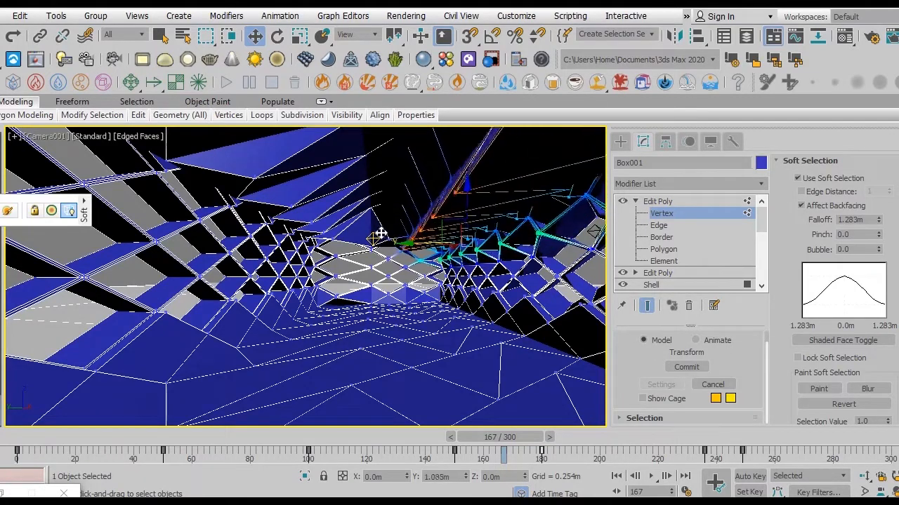
pyautogui.scroll(5, 416, 280)
# Set the soft-selection falloff to 1.186 m and pull the front facade's upper vertices outward by about 0.47 m in Y, finishing with everything deselected.
pyautogui.hotkey('alt', 'w')
pyautogui.rightClick(495, 295)
pyautogui.hotkey('alt', 'w')
pyautogui.scroll(-10, 467, 285)
pyautogui.keyDown('alt'); pyautogui.moveTo(468, 285); pyautogui.dragTo(594, 319, button='middle'); pyautogui.keyUp('alt')
pyautogui.scroll(4, 301, 314)
pyautogui.keyDown('alt'); pyautogui.moveTo(514, 311); pyautogui.dragTo(477, 259, button='middle'); pyautogui.keyUp('alt')
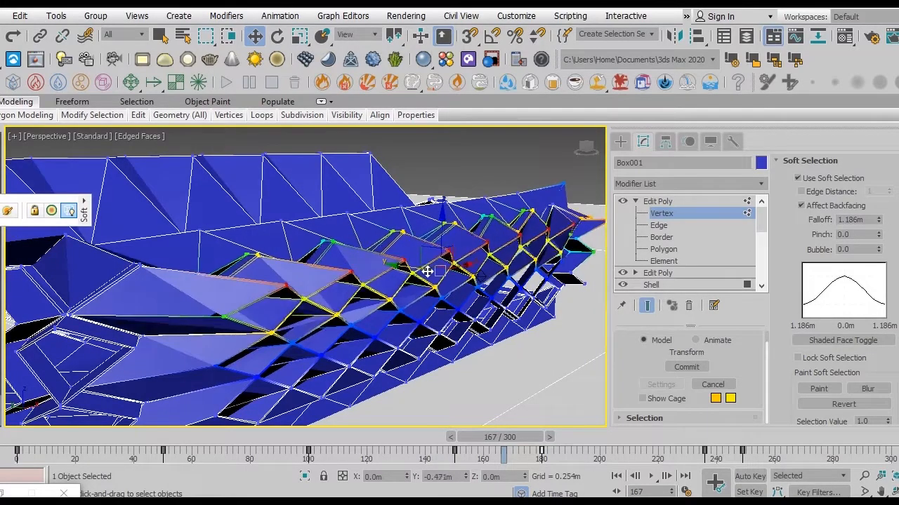
pyautogui.keyDown('alt'); pyautogui.moveTo(455, 304); pyautogui.dragTo(492, 267, button='middle'); pyautogui.keyUp('alt')
pyautogui.click(702, 212)
pyautogui.click(538, 150)
# Enlarge the viewport area, select the building and play the animation from frame 0 in the Perspective view.
pyautogui.hotkey('alt', 'w')
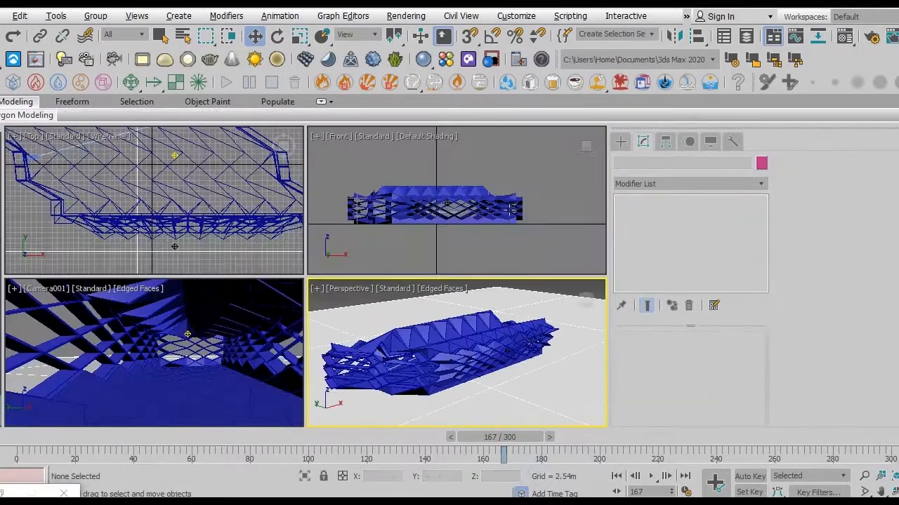
pyautogui.hotkey('alt', 'w')
pyautogui.click(617, 477)
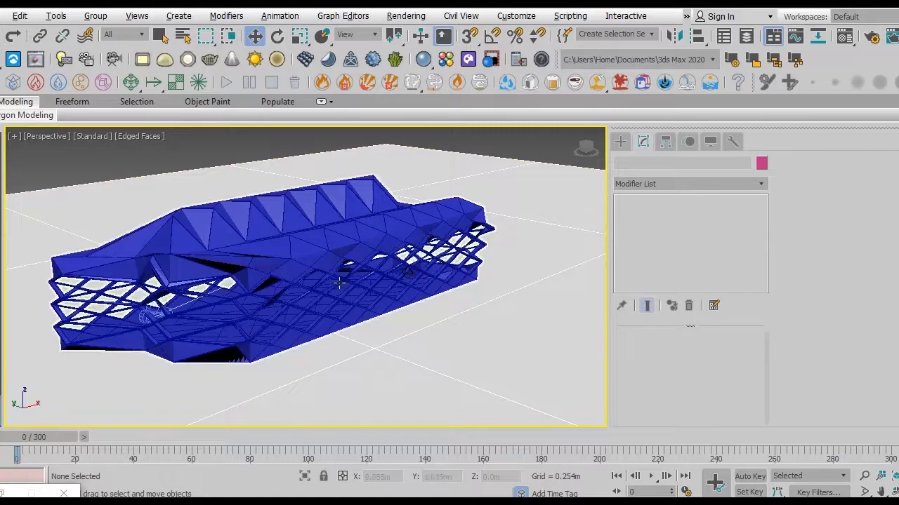
pyautogui.moveTo(604, 256); pyautogui.dragTo(788, 259)
pyautogui.hotkey('ctrl', 'a')
pyautogui.click(651, 477)
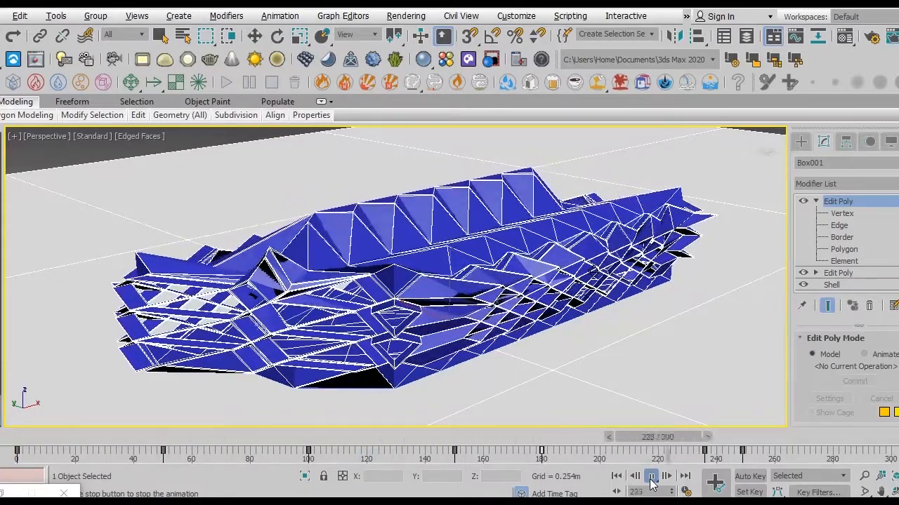
pyautogui.keyDown('alt'); pyautogui.moveTo(484, 259); pyautogui.dragTo(511, 313, button='middle'); pyautogui.keyUp('alt')
# Set the Front view to DX Mode with edged faces and play the animation from frame 0.
pyautogui.hotkey('alt', 'w')
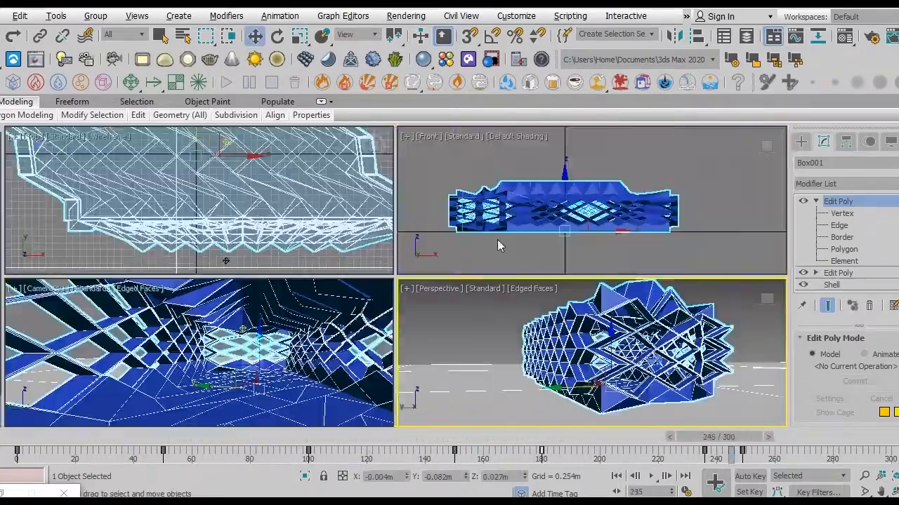
pyautogui.middleClick(497, 243)
pyautogui.hotkey('alt', 'w')
pyautogui.click(616, 476)
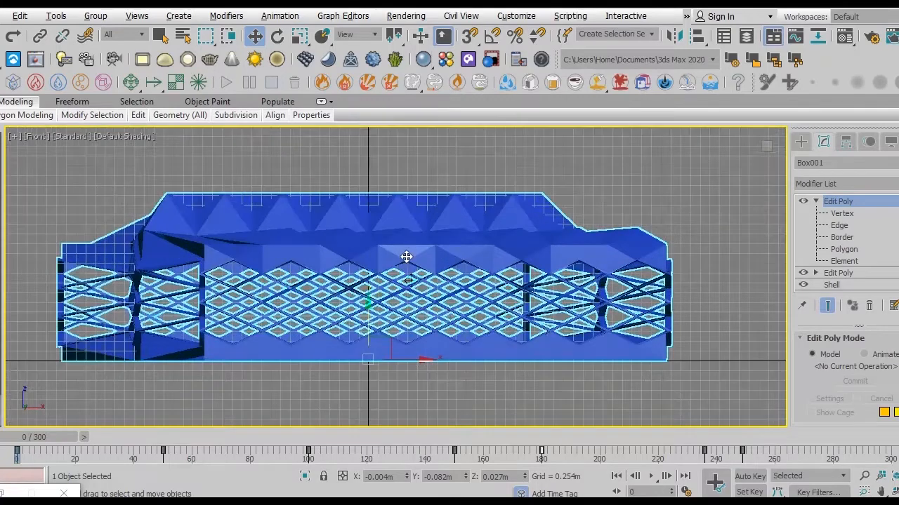
pyautogui.click(73, 136)
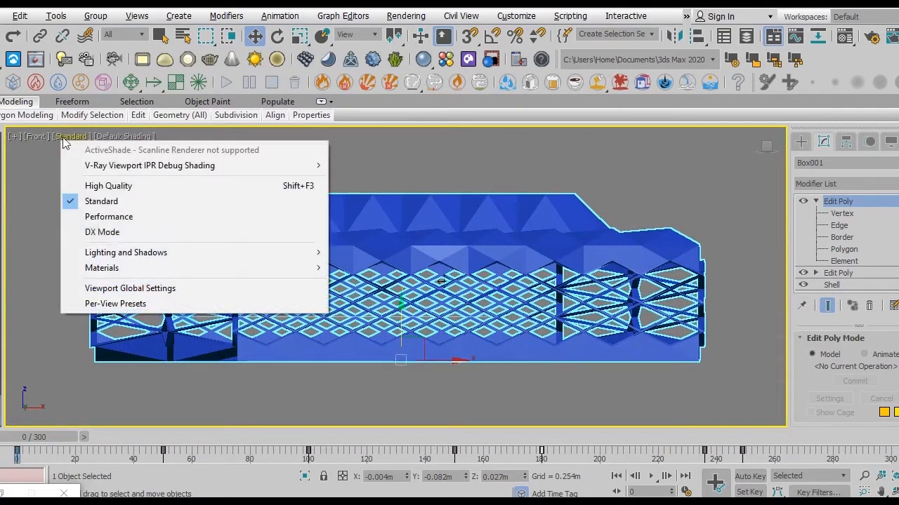
pyautogui.click(86, 231)
pyautogui.click(650, 477)
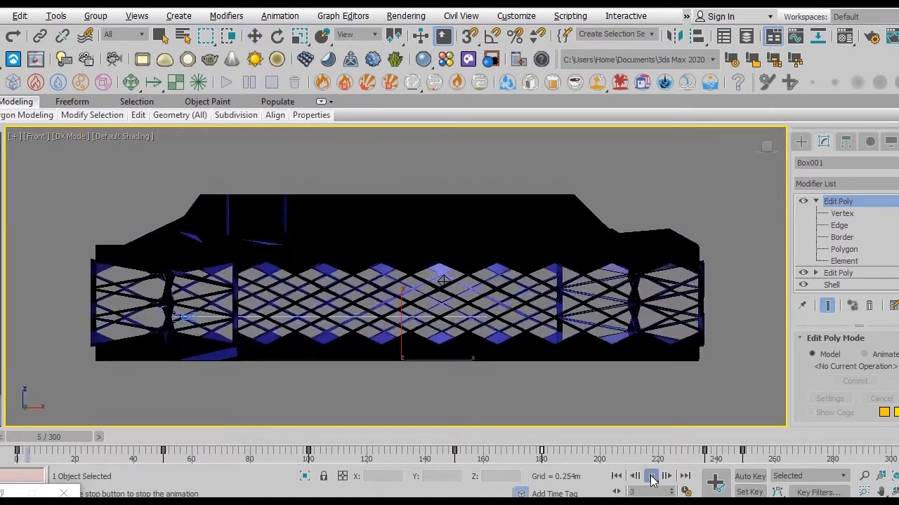
pyautogui.press('F4')
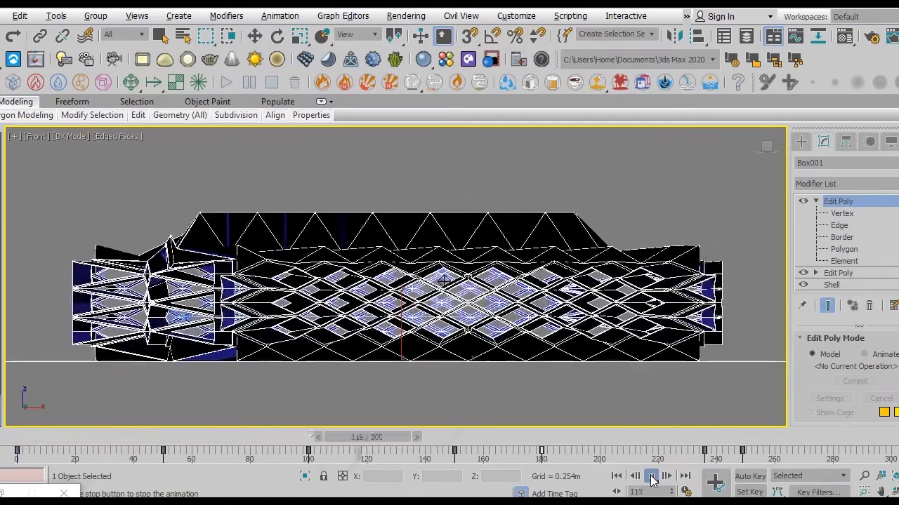
# Play the animation from frame 0 in the Camera001 view to review the facade openings from inside.
pyautogui.moveTo(517, 444); pyautogui.dragTo(184, 376)
pyautogui.hotkey('alt', 'w')
pyautogui.click(175, 307)
pyautogui.hotkey('alt', 'w')
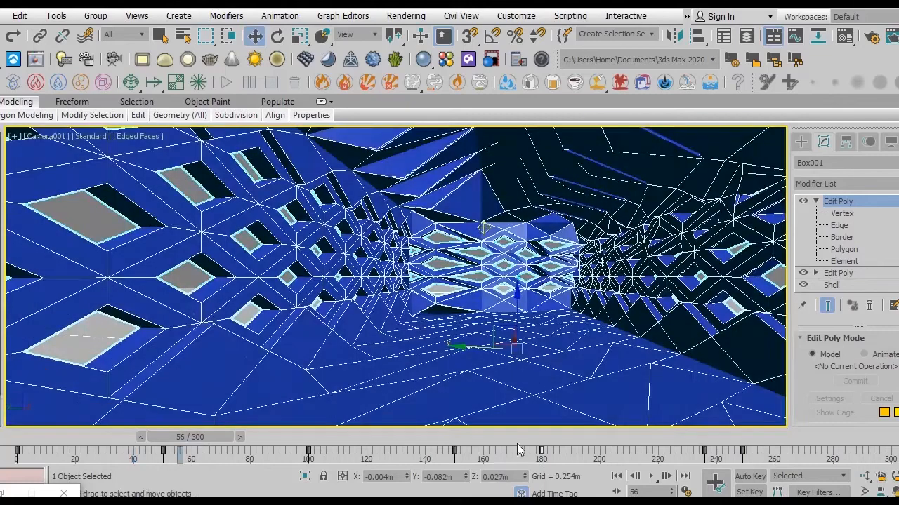
pyautogui.click(615, 478)
pyautogui.moveTo(90, 115)
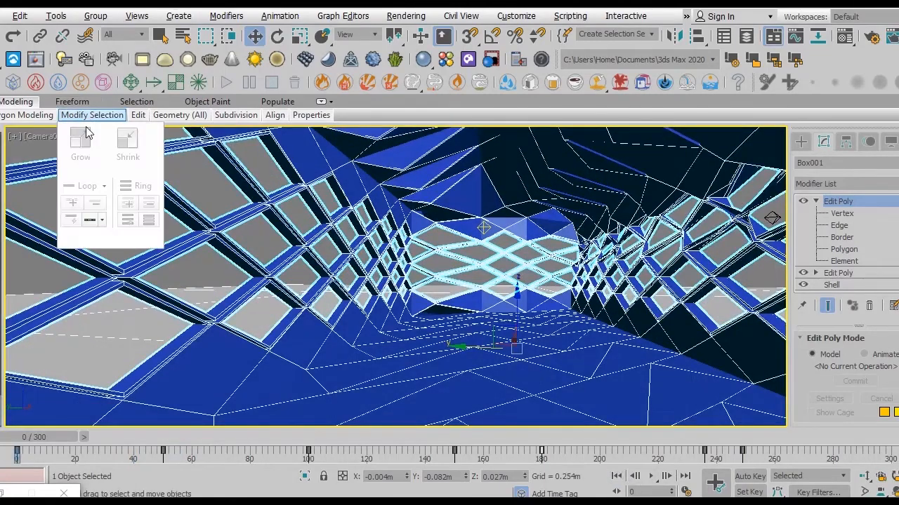
pyautogui.click(651, 477)
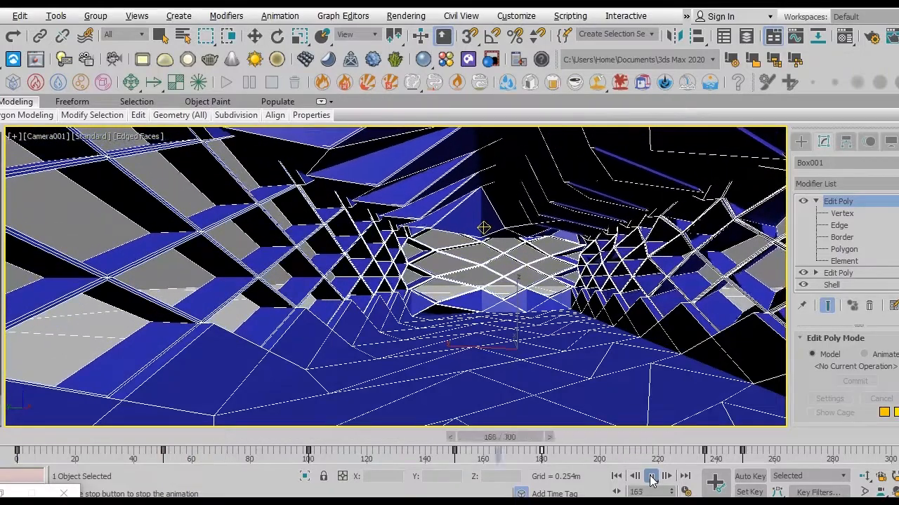
pyautogui.click(652, 481)
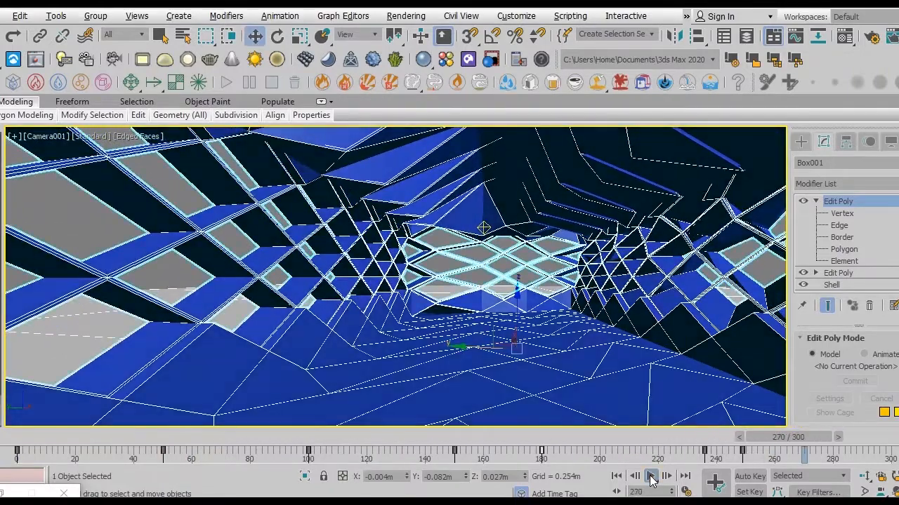
# Deselect all objects and switch the Camera001 view to DX Mode.
pyautogui.hotkey('alt', 'w')
pyautogui.hotkey('alt', 'w')
pyautogui.moveTo(538, 307); pyautogui.dragTo(539, 289, button='middle')
pyautogui.hotkey('alt', 'w')
pyautogui.moveTo(181, 220); pyautogui.dragTo(180, 199, button='middle')
pyautogui.click(225, 240)
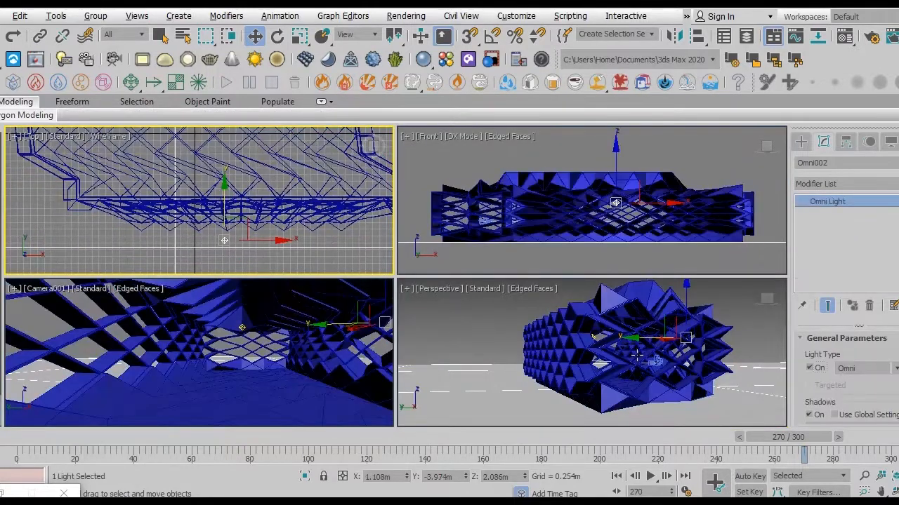
pyautogui.click(273, 354)
pyautogui.hotkey('alt', 'w')
pyautogui.click(91, 136)
pyautogui.click(128, 231)
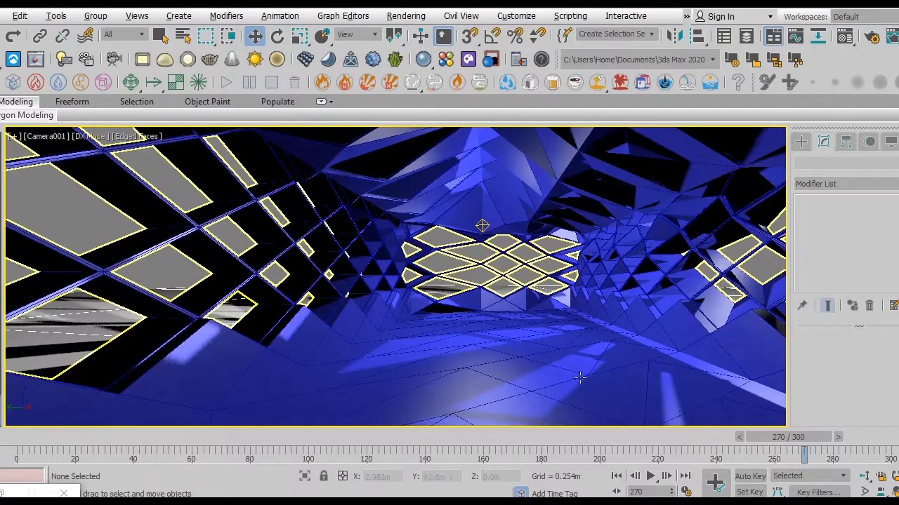
# Replay the animation from frame 0 through the camera and examine the building from outside in the Perspective view.
pyautogui.click(617, 477)
pyautogui.click(651, 477)
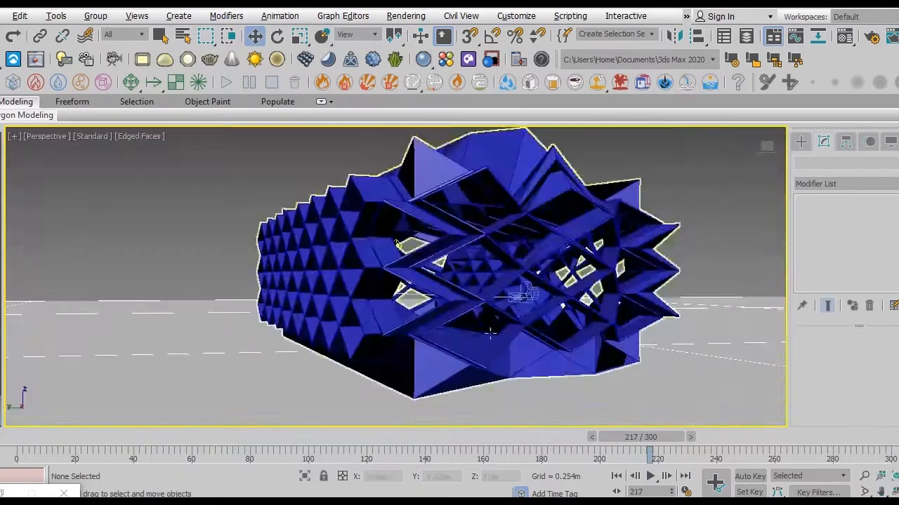
pyautogui.keyDown('alt'); pyautogui.moveTo(492, 335); pyautogui.dragTo(429, 335, button='middle'); pyautogui.keyUp('alt')
pyautogui.scroll(-6, 351, 322)
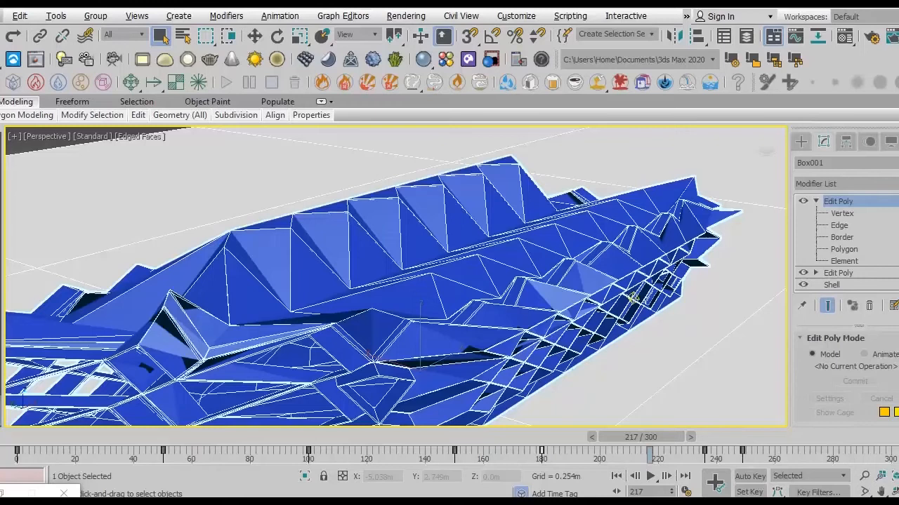
# Export only the selected building as an Autodesk FBX file to the Desktop.
pyautogui.click(2, 16)
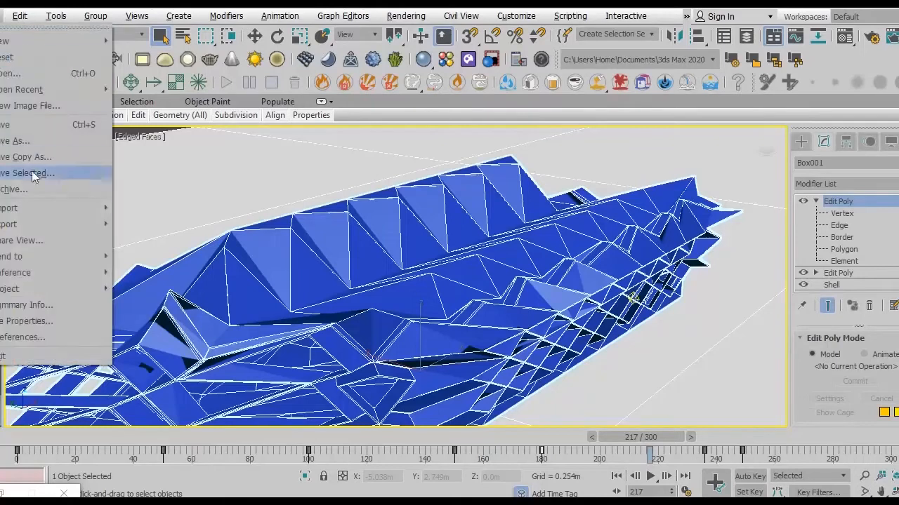
pyautogui.moveTo(19, 228)
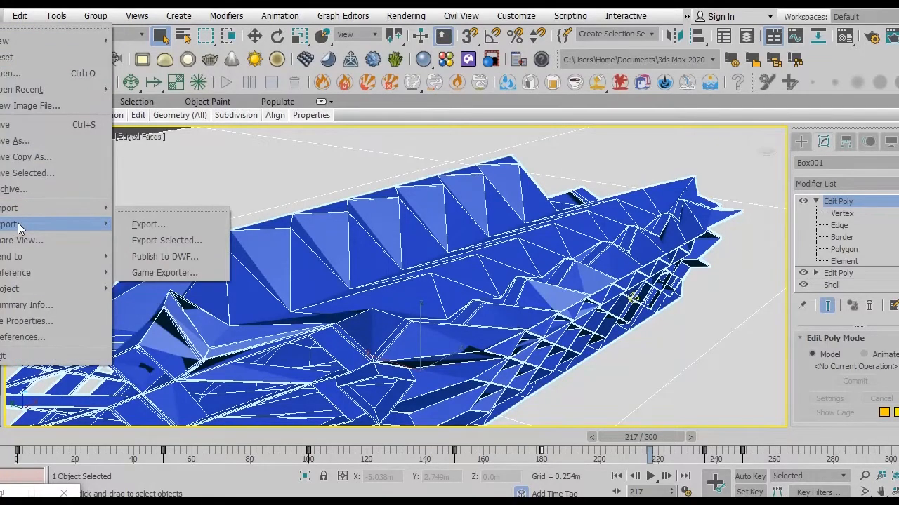
pyautogui.click(402, 253)
pyautogui.click(1, 16)
pyautogui.click(198, 240)
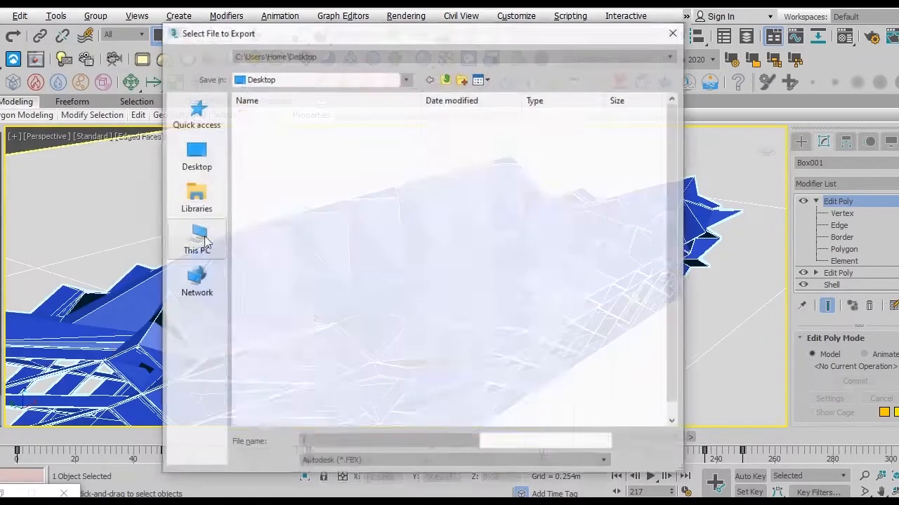
pyautogui.doubleClick(261, 419)
pyautogui.click(505, 307)
pyautogui.click(549, 437)
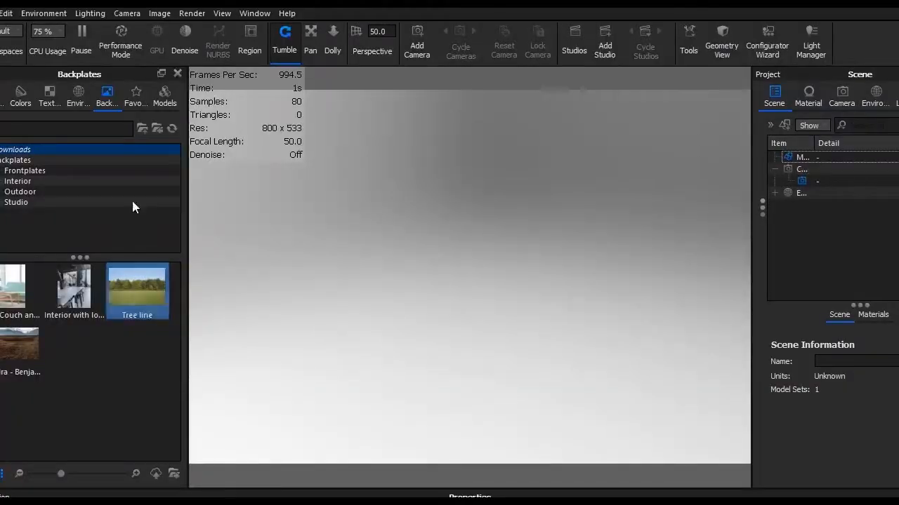
# Switch to KeyShot and import Shadi.fbx from the Desktop with centred geometry and Y as the up orientation.
pyautogui.hotkey('alt', 'f')
pyautogui.click(18, 46)
pyautogui.scroll(-6, 379, 239)
pyautogui.click(303, 242)
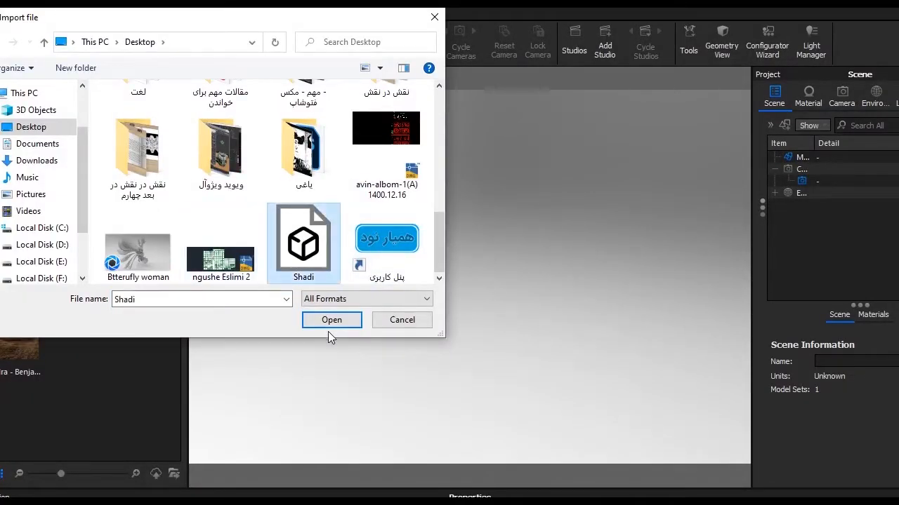
pyautogui.click(332, 319)
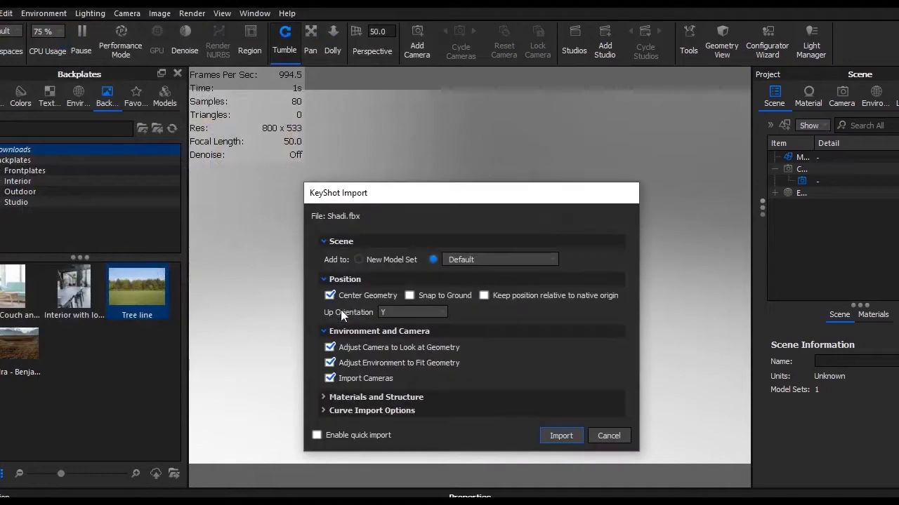
pyautogui.click(549, 436)
# Frame the imported building in a front three-quarter view and apply the Tree line backplate.
pyautogui.moveTo(460, 317); pyautogui.dragTo(489, 289)
pyautogui.scroll(3, 475, 269)
pyautogui.scroll(-5, 457, 295)
pyautogui.doubleClick(153, 306)
# Apply the Moss glossy texture material from the library to the building.
pyautogui.click(2, 102)
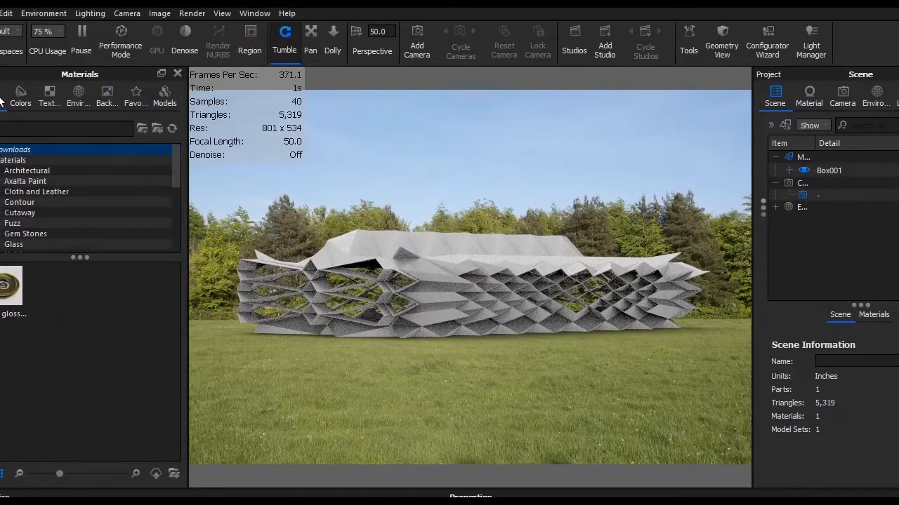
pyautogui.moveTo(8, 284); pyautogui.dragTo(414, 248)
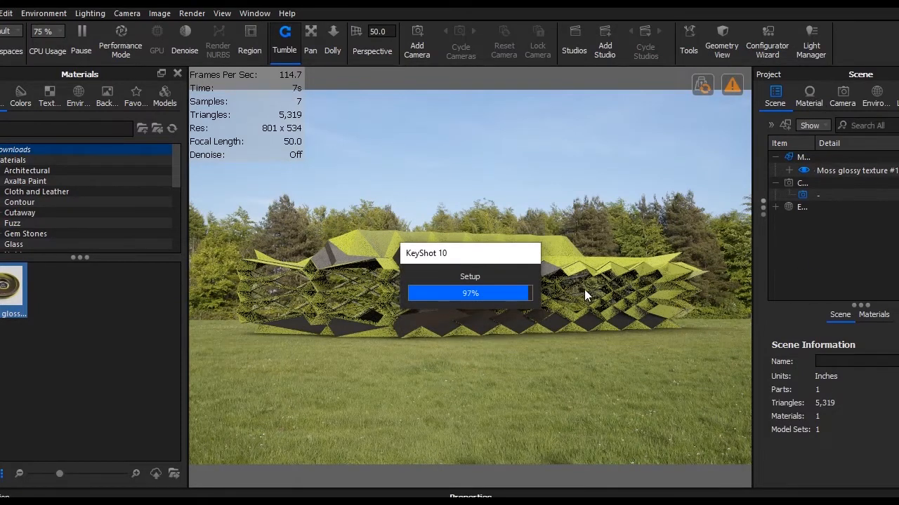
# Set the moss material's roughness to 0.0288 and its refractive index to 1.492.
pyautogui.doubleClick(565, 265)
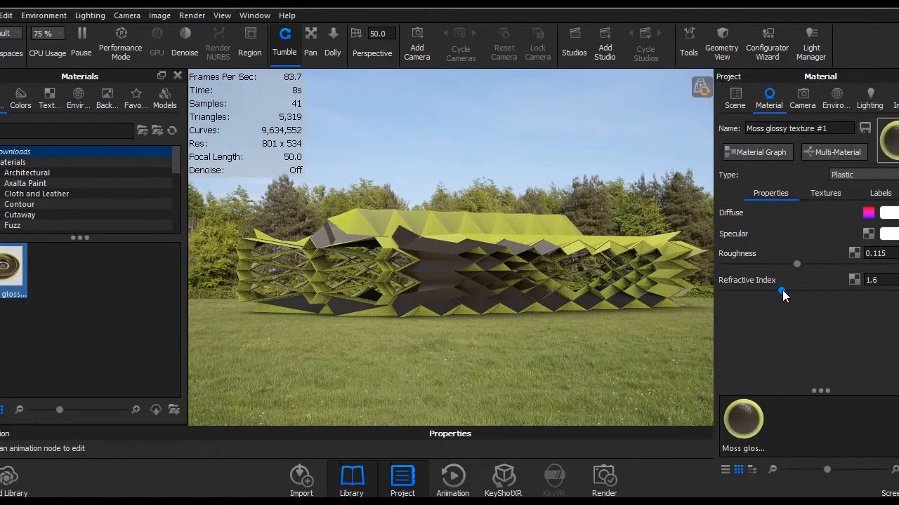
pyautogui.moveTo(831, 298); pyautogui.dragTo(722, 291)
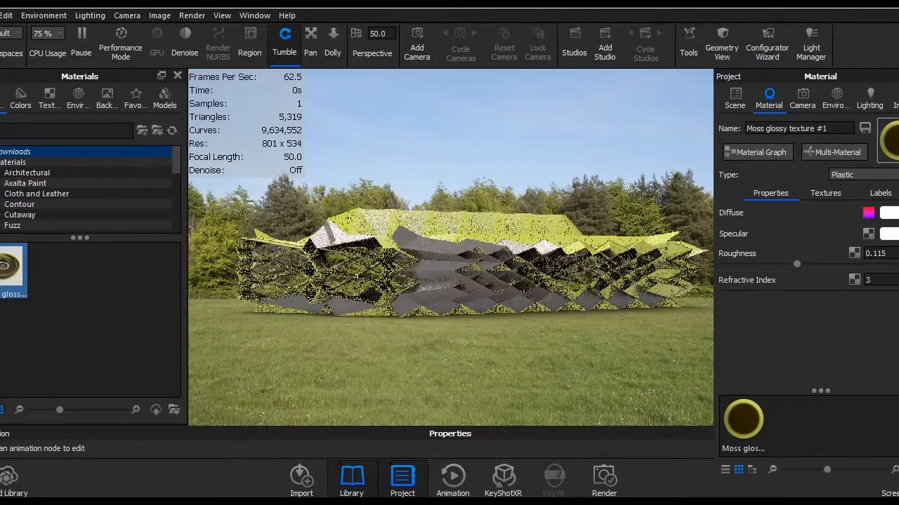
pyautogui.moveTo(868, 291); pyautogui.dragTo(744, 270)
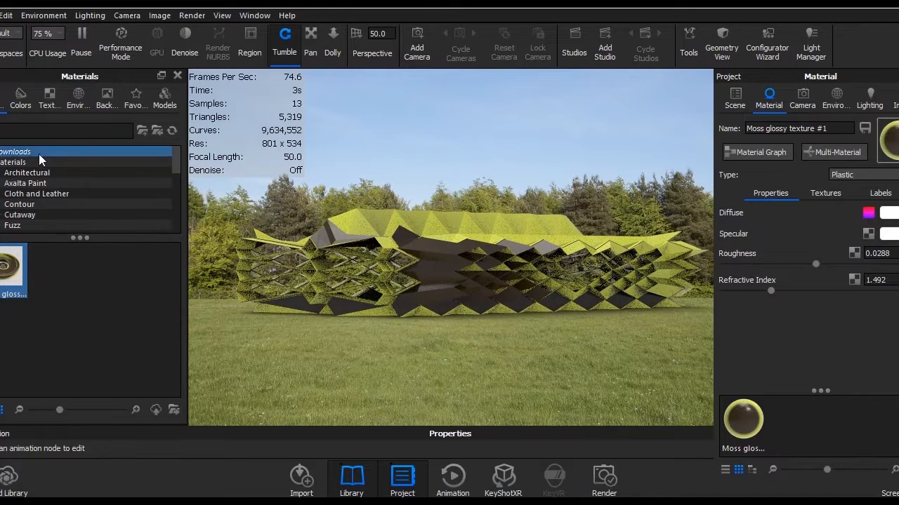
# Apply the Terrazzo Floor Tan material from the Architectural library to the building.
pyautogui.click(22, 172)
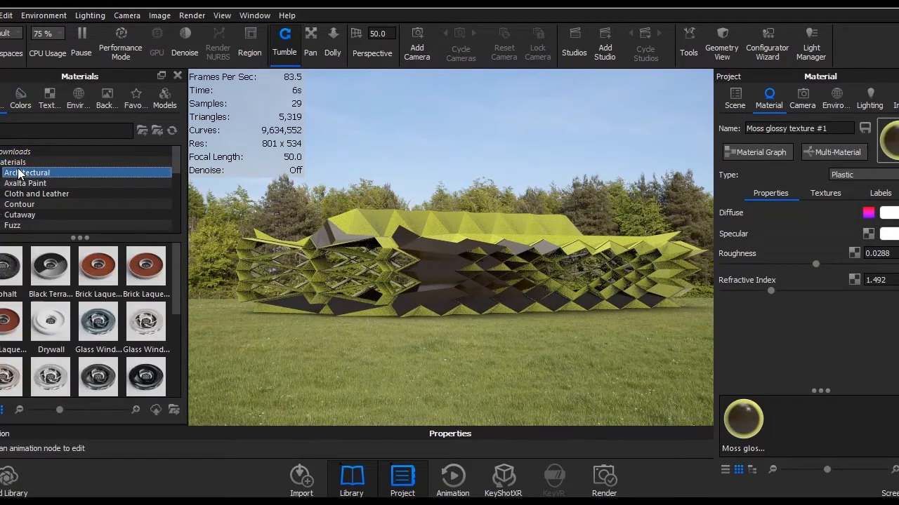
pyautogui.scroll(-5, 77, 293)
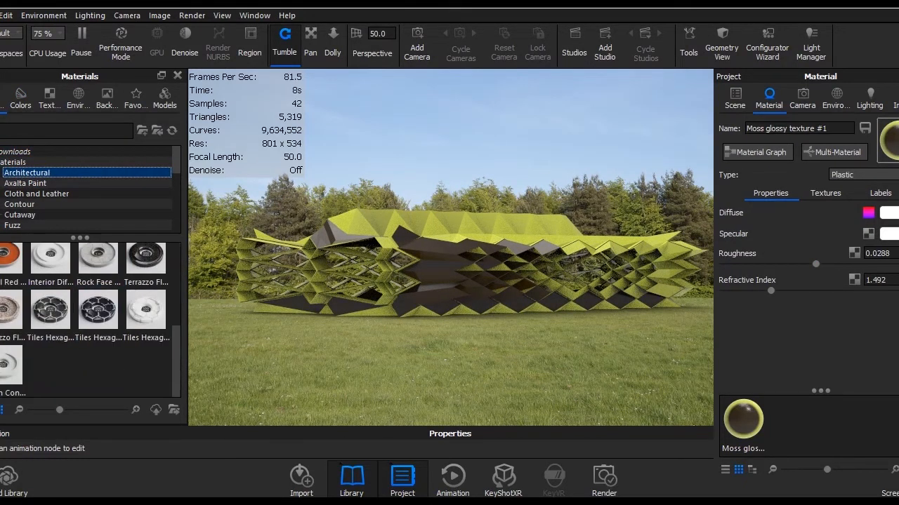
pyautogui.moveTo(11, 309); pyautogui.dragTo(423, 245)
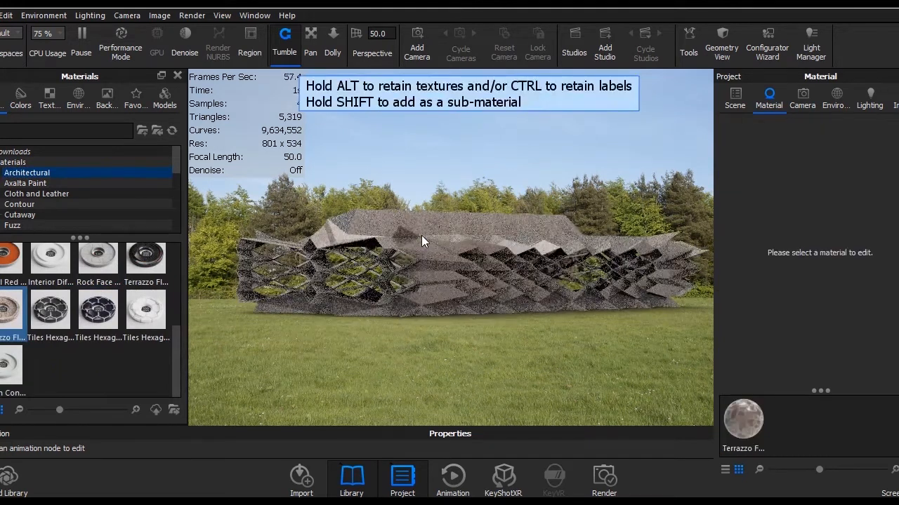
# Set the terrazzo material's roughness to 0.000672 and its refractive index to 2.882.
pyautogui.click(597, 266)
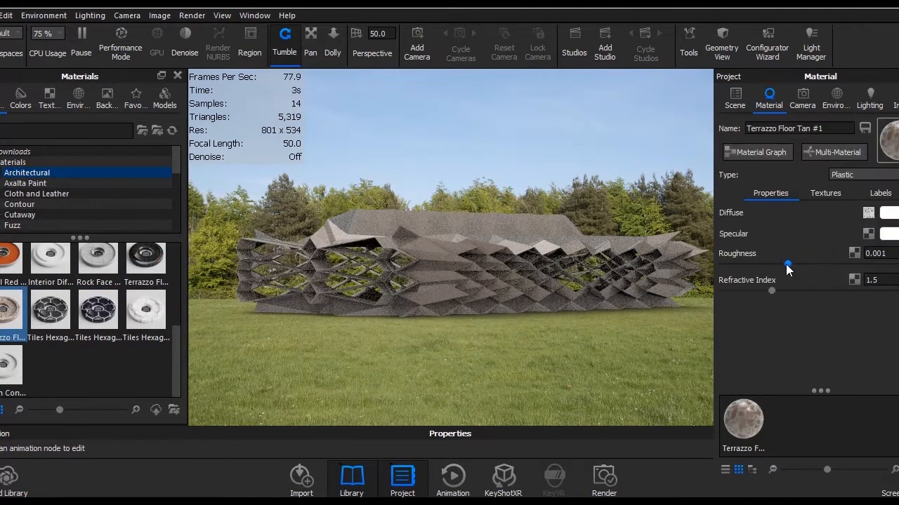
pyautogui.moveTo(787, 265); pyautogui.dragTo(730, 267)
pyautogui.moveTo(771, 291); pyautogui.dragTo(891, 295)
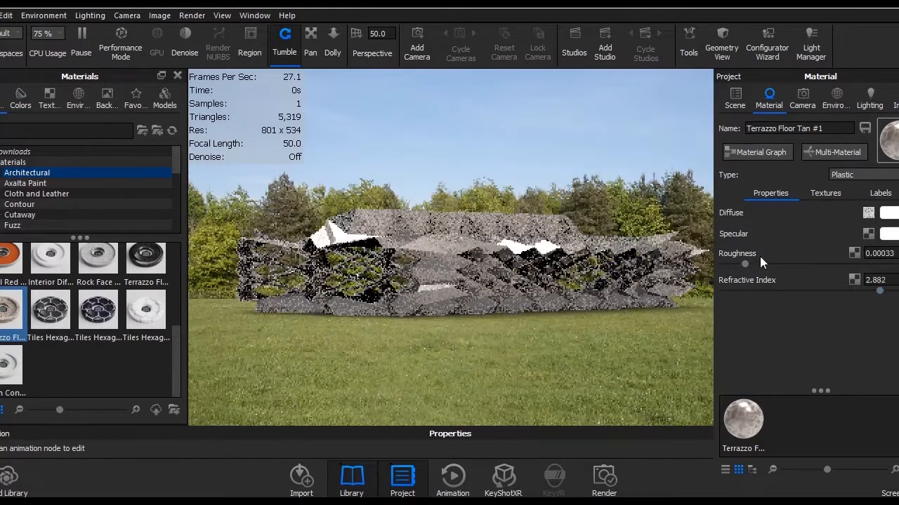
pyautogui.moveTo(763, 266); pyautogui.dragTo(770, 266)
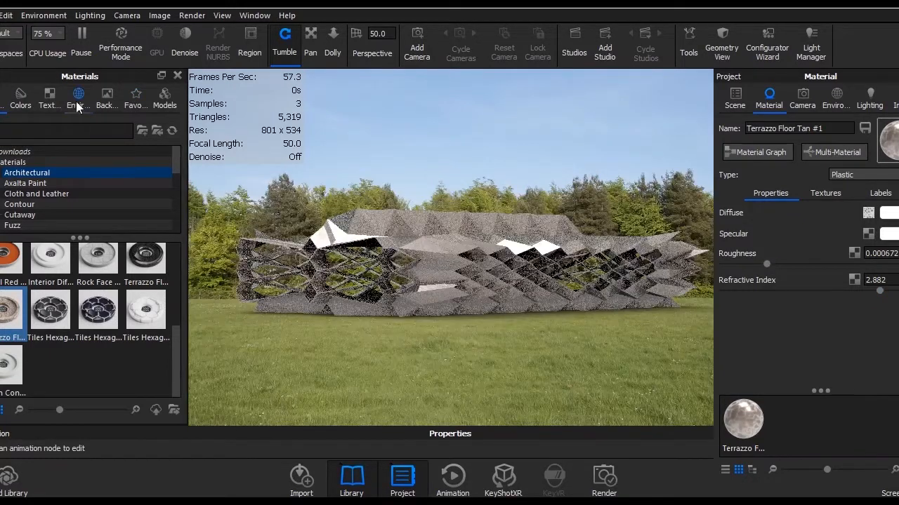
# Light the scene with the Aversis_River-road_3k outdoor environment.
pyautogui.click(76, 99)
pyautogui.click(28, 183)
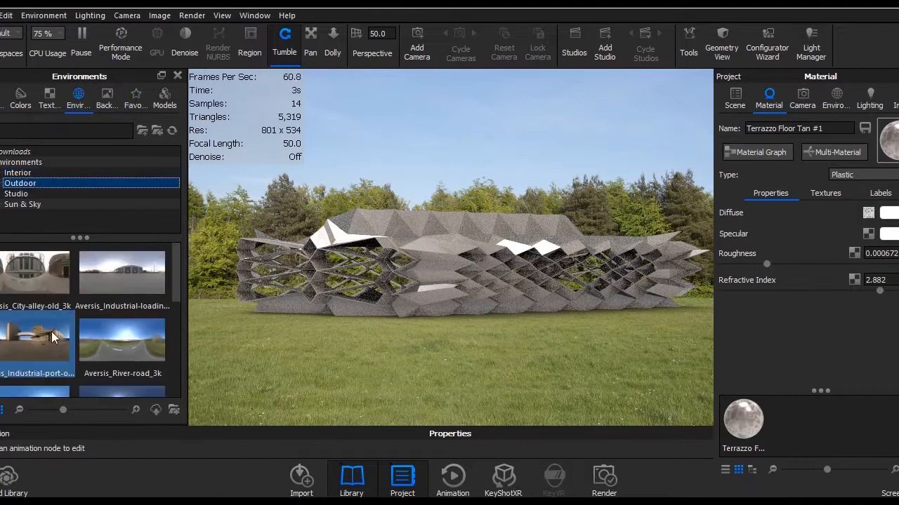
pyautogui.moveTo(116, 340); pyautogui.dragTo(203, 302)
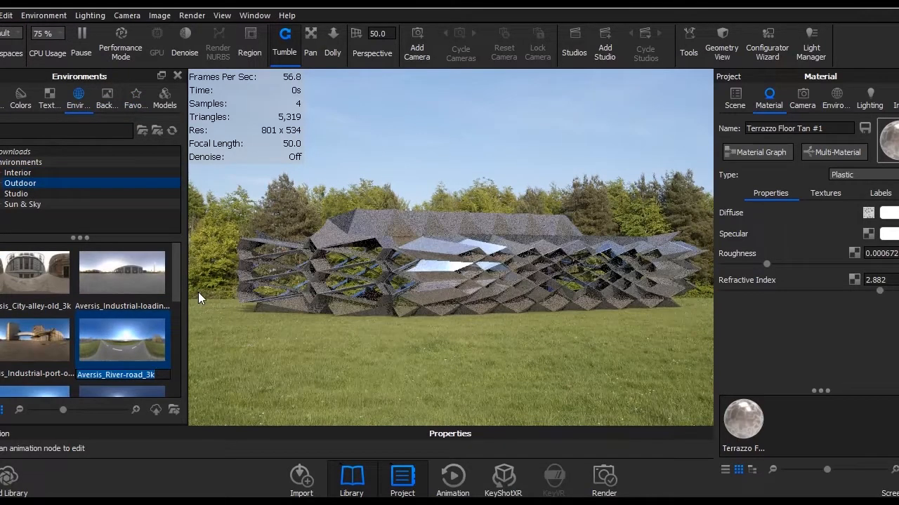
# Try the hdrmaps road-D42 and Aversis River-road outdoor environments, and apply the Aversis Industrial-loading one.
pyautogui.scroll(-5, 91, 326)
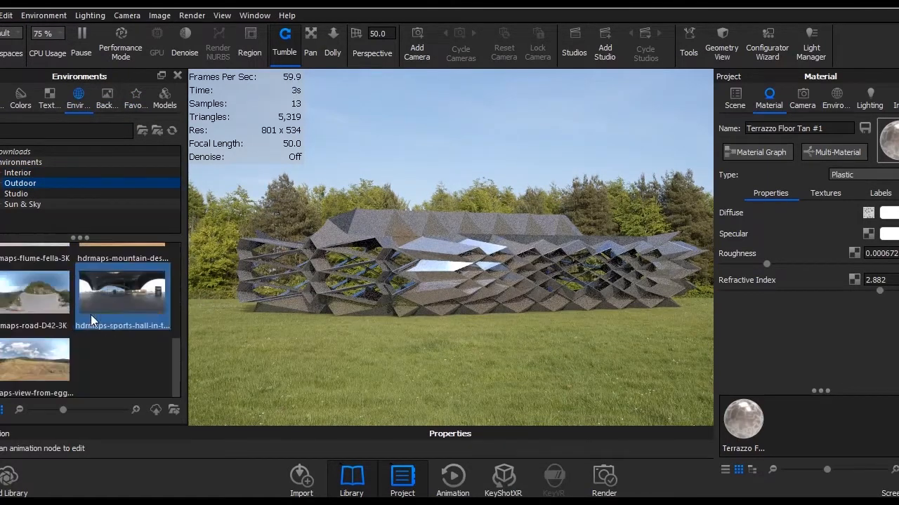
pyautogui.doubleClick(22, 290)
pyautogui.scroll(5, 89, 311)
pyautogui.doubleClick(127, 290)
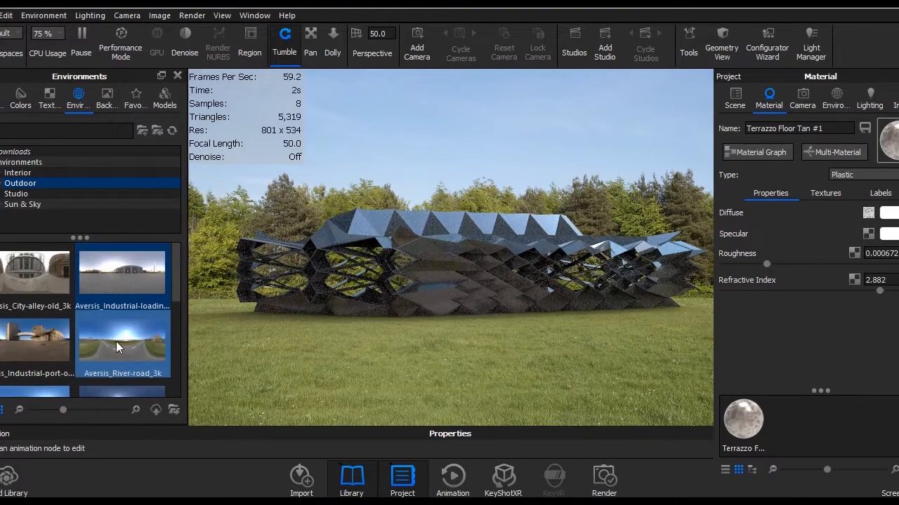
pyautogui.moveTo(117, 348)
pyautogui.doubleClick(150, 345)
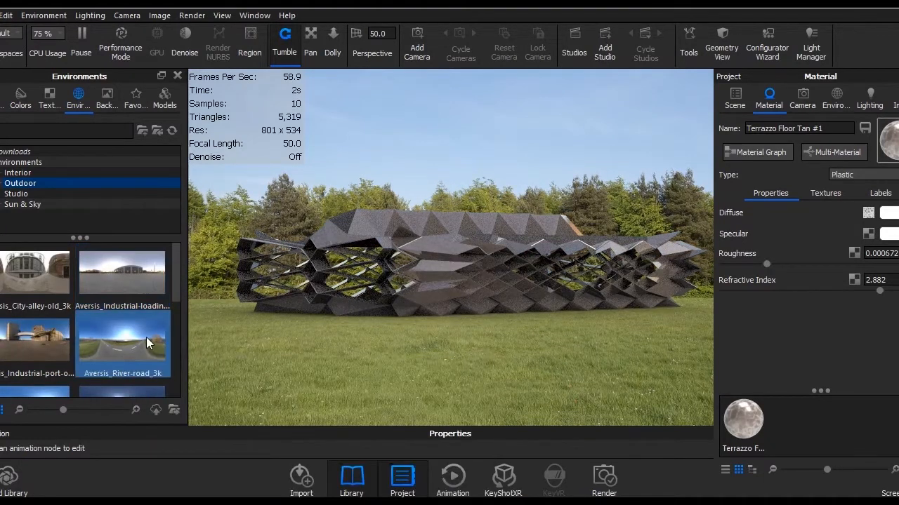
pyautogui.doubleClick(156, 293)
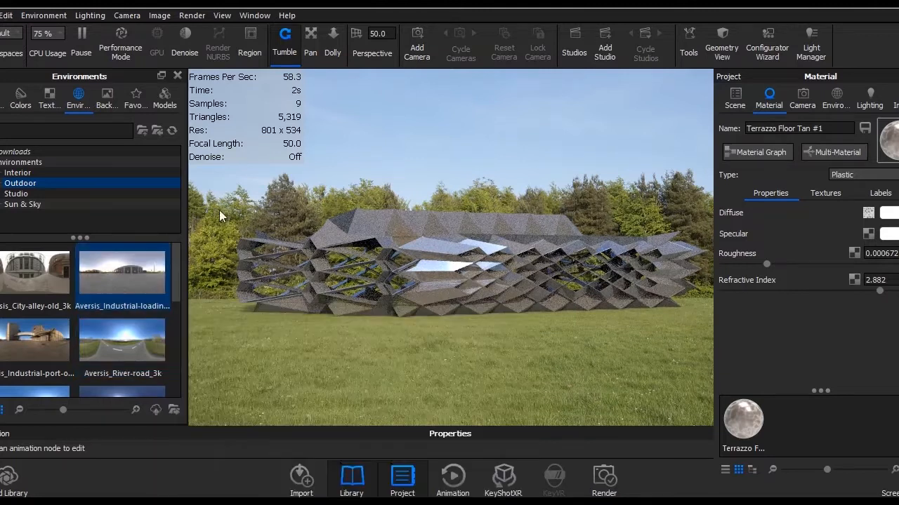
# Set the industrial-loading environment's tilt to -60° and its rotation to 154°.
pyautogui.click(834, 101)
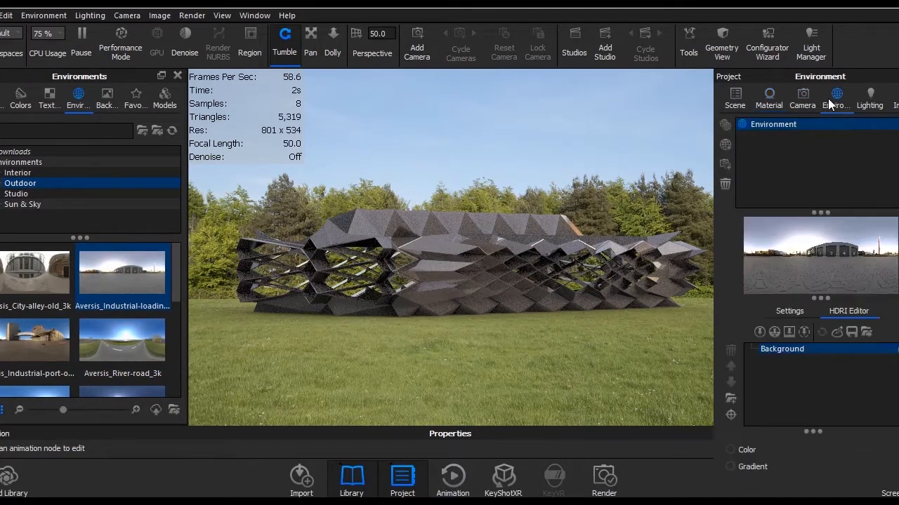
pyautogui.scroll(-10, 807, 397)
pyautogui.moveTo(766, 469); pyautogui.dragTo(853, 455)
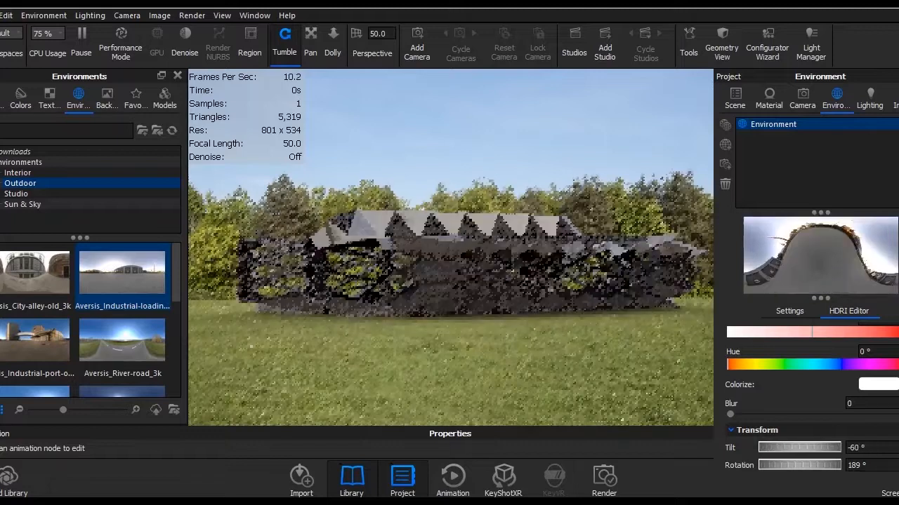
pyautogui.moveTo(793, 471); pyautogui.dragTo(846, 479)
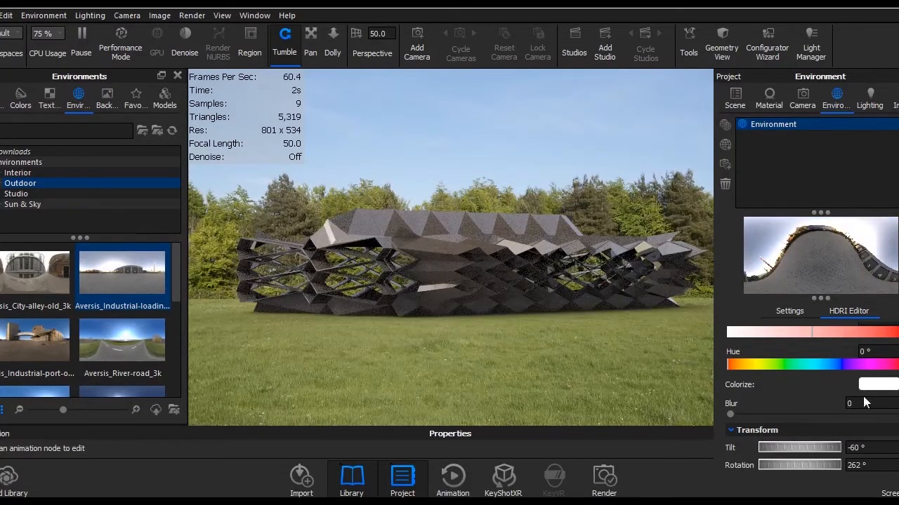
pyautogui.scroll(5, 827, 397)
pyautogui.moveTo(766, 450); pyautogui.dragTo(867, 464)
pyautogui.scroll(-5, 798, 449)
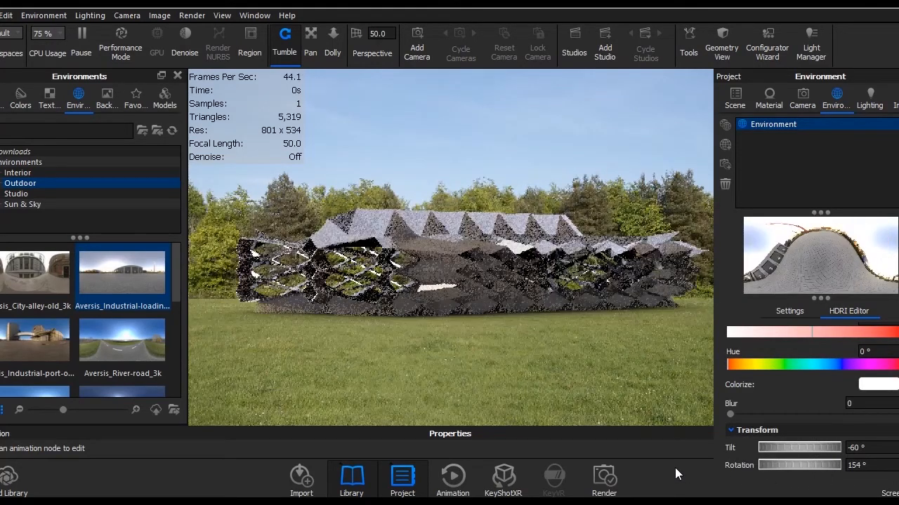
# Try the Aversis Industrial-port and City-alley-old environments, and light the scene with the hdrmaps view-from-egg-mountain-3K outdoor environment.
pyautogui.doubleClick(40, 340)
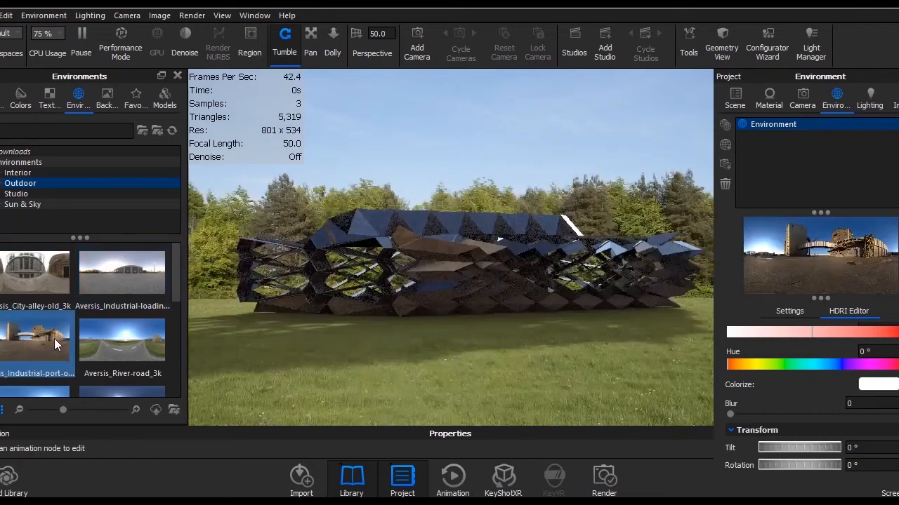
pyautogui.doubleClick(21, 281)
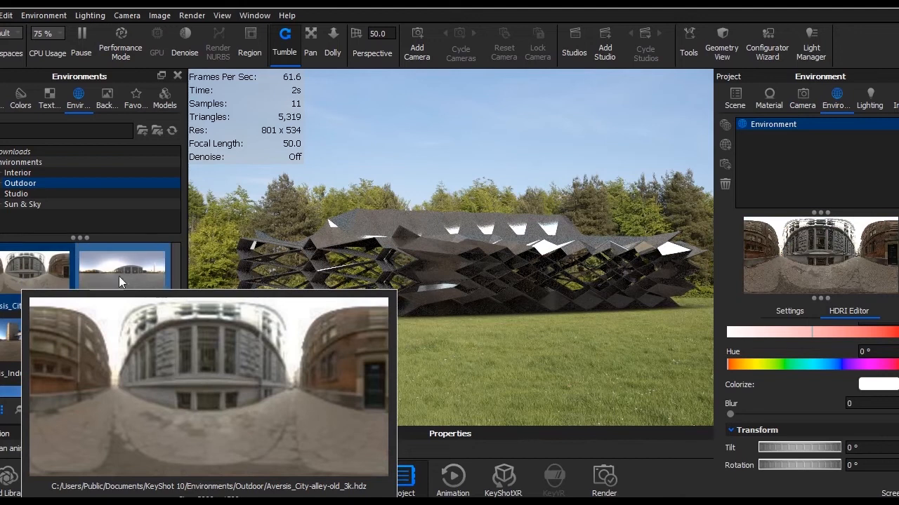
pyautogui.click(70, 174)
pyautogui.click(39, 152)
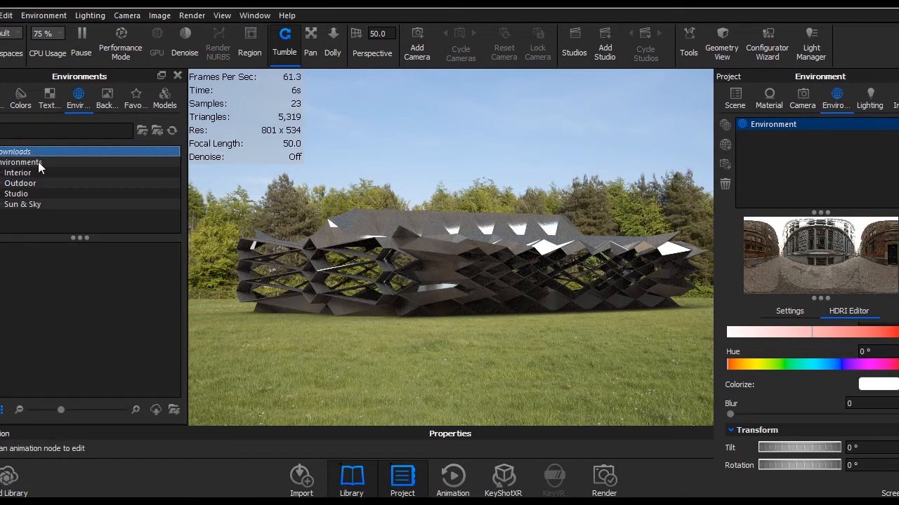
pyautogui.click(34, 183)
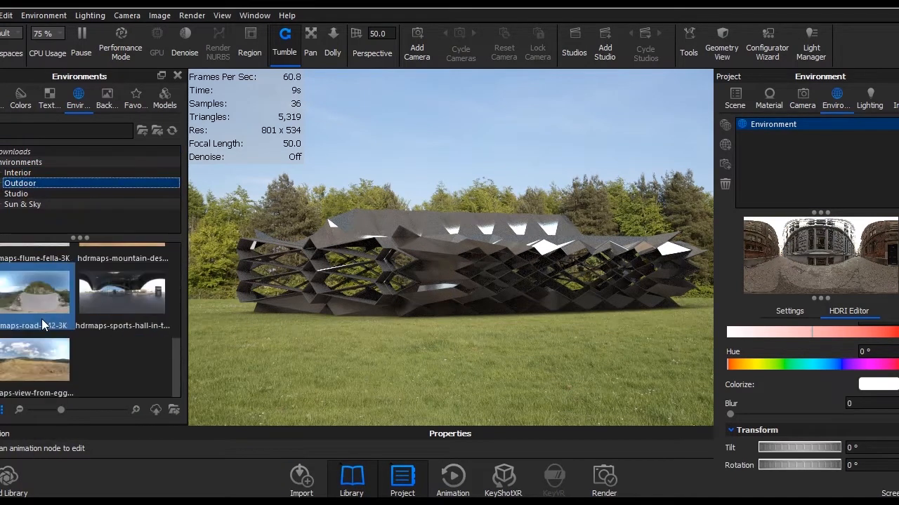
pyautogui.doubleClick(20, 352)
pyautogui.moveTo(22, 347)
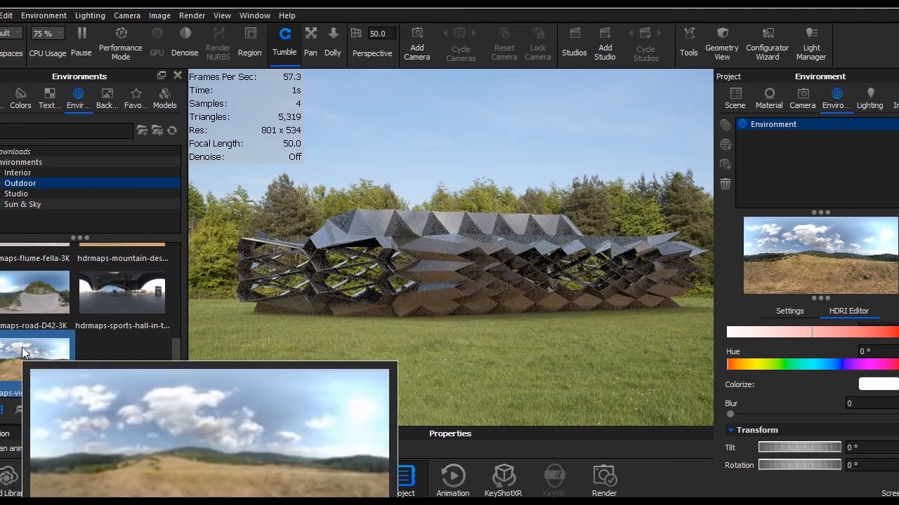
# Rotate the egg-mountain environment with a 16° tilt, and set its brightness to 0.435 and contrast to 0.342.
pyautogui.moveTo(776, 469); pyautogui.dragTo(852, 467)
pyautogui.moveTo(765, 451); pyautogui.dragTo(844, 432)
pyautogui.scroll(1, 834, 449)
pyautogui.scroll(-1, 828, 447)
pyautogui.scroll(3, 818, 432)
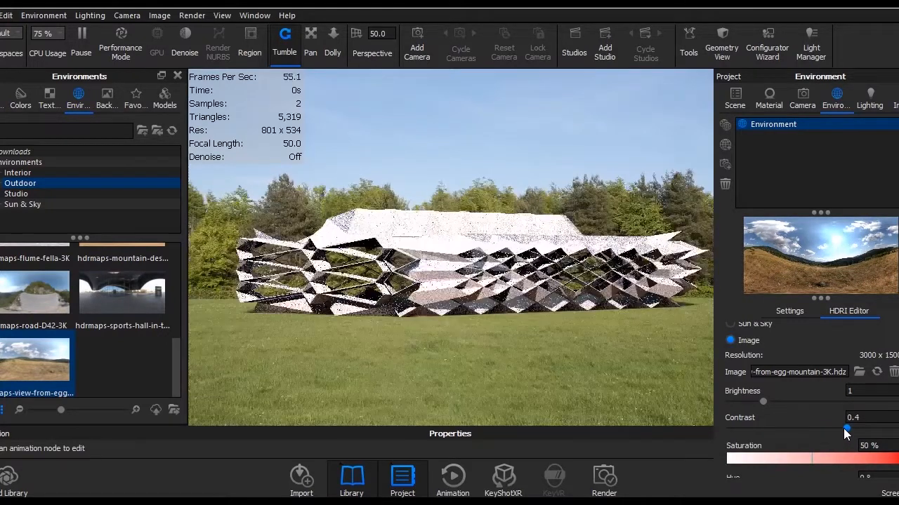
pyautogui.moveTo(763, 405); pyautogui.dragTo(742, 401)
pyautogui.moveTo(806, 406); pyautogui.dragTo(839, 427)
# Set the Terrazzo Floor Tan material's roughness to 0.000413 and raise its refractive index to about 3.3.
pyautogui.doubleClick(445, 247)
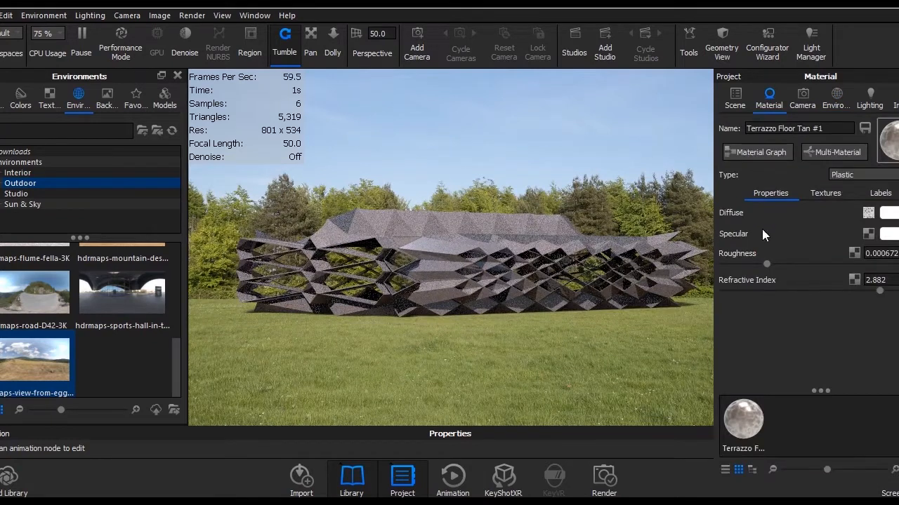
pyautogui.moveTo(766, 268); pyautogui.dragTo(738, 263)
pyautogui.moveTo(878, 291)
pyautogui.mouseDown()
pyautogui.moveTo(784, 296)
pyautogui.moveTo(894, 295)
pyautogui.mouseUp()
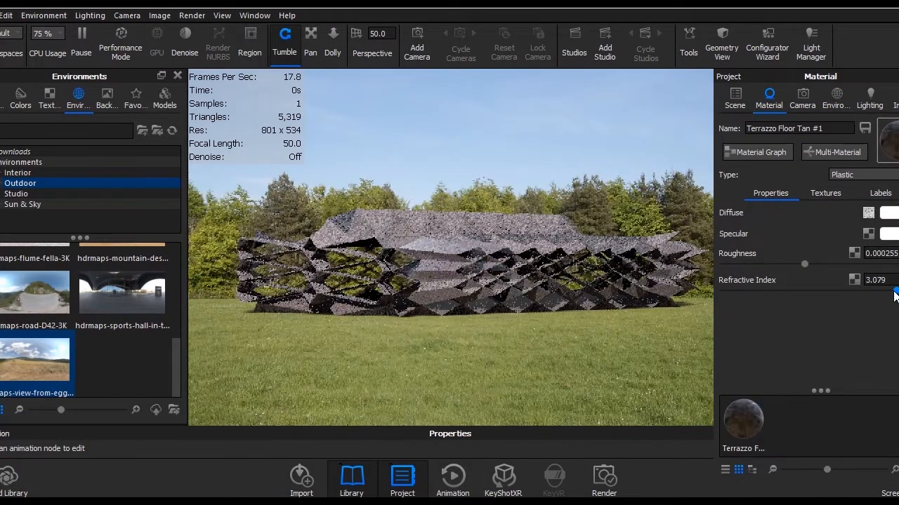
pyautogui.moveTo(804, 264); pyautogui.dragTo(788, 265)
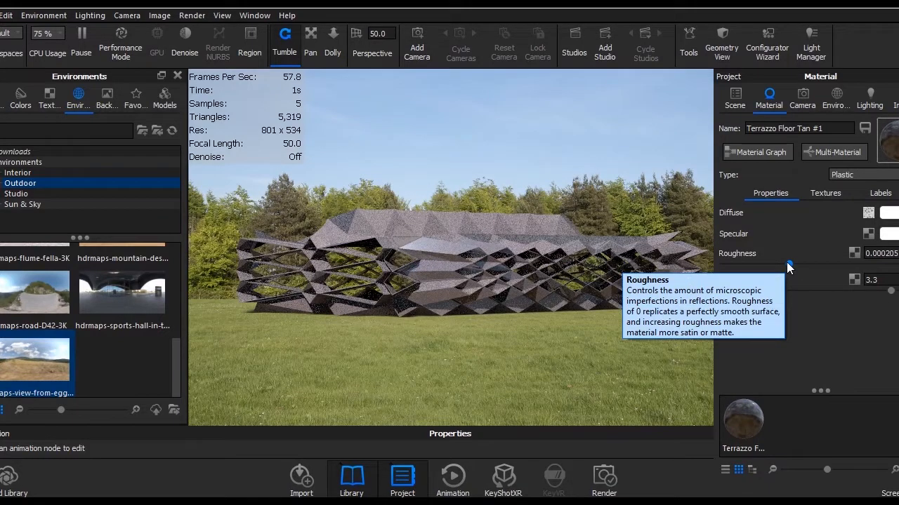
pyautogui.moveTo(796, 265); pyautogui.dragTo(860, 264)
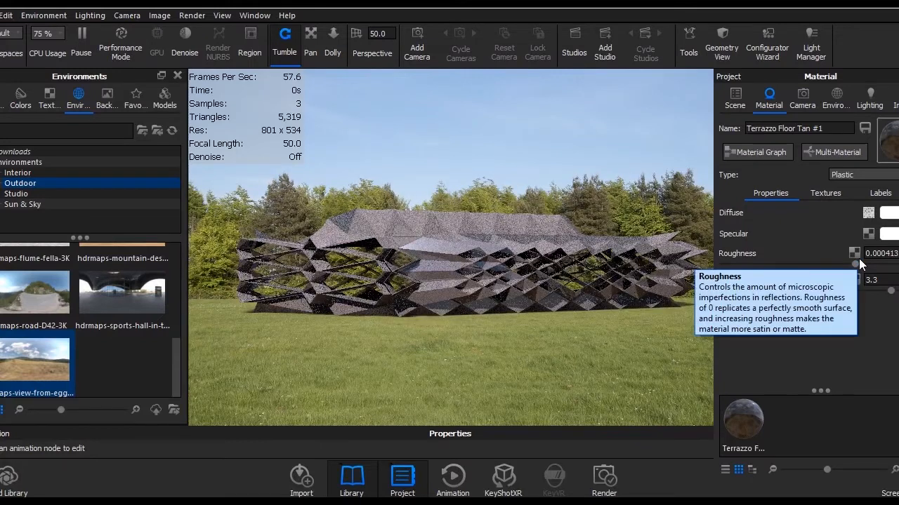
pyautogui.moveTo(886, 290)
pyautogui.mouseDown()
pyautogui.moveTo(786, 290)
pyautogui.moveTo(898, 290)
pyautogui.mouseUp()
# Try an environment brightness of 0.351 with a contrast of 0.434.
pyautogui.click(836, 99)
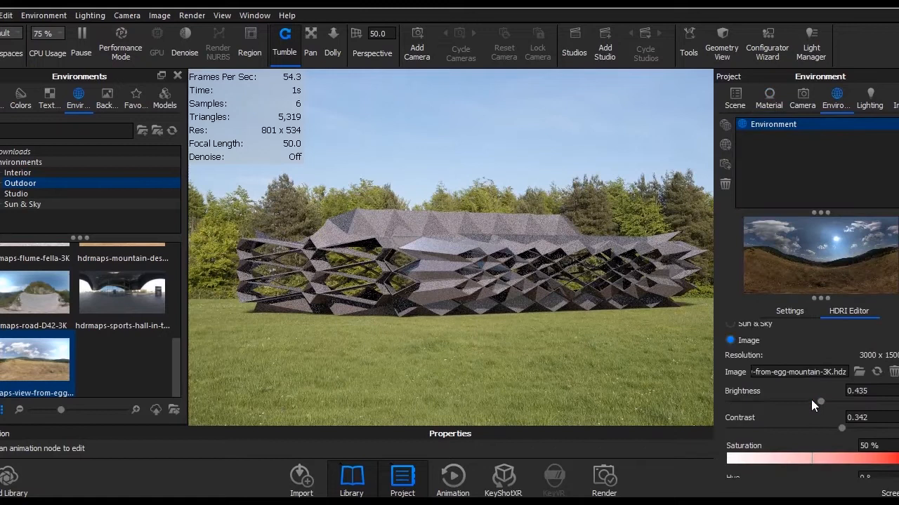
pyautogui.scroll(-5, 787, 440)
pyautogui.scroll(5, 808, 414)
pyautogui.moveTo(841, 426); pyautogui.dragTo(803, 413)
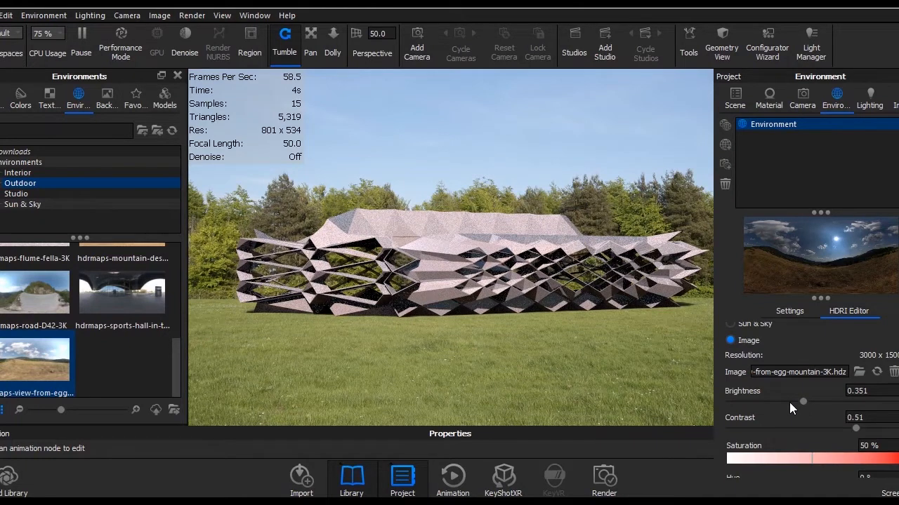
pyautogui.moveTo(855, 428); pyautogui.dragTo(847, 430)
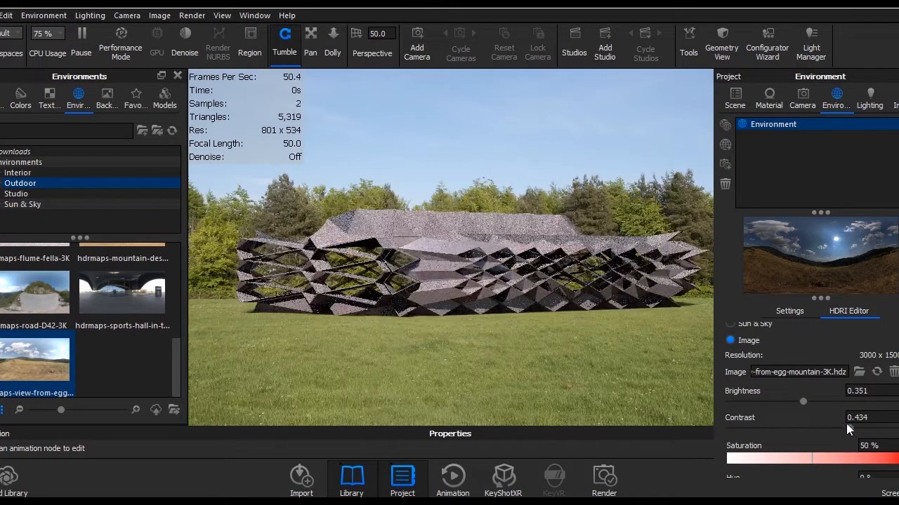
# Try the downloaded Moss glossy texture material on the building again.
pyautogui.click(2, 102)
pyautogui.scroll(5, 30, 294)
pyautogui.click(14, 152)
pyautogui.moveTo(10, 267); pyautogui.dragTo(447, 253)
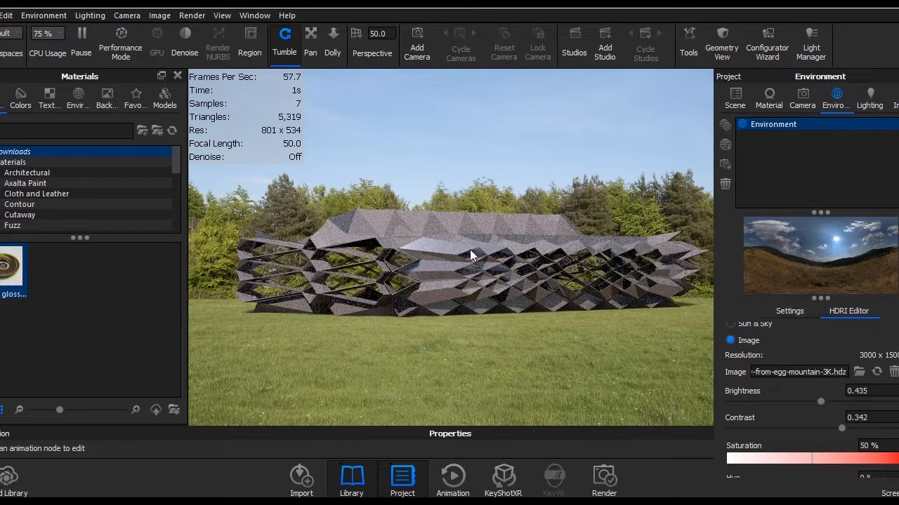
# Set the environment's rotation to 100° and lower its colour saturation.
pyautogui.scroll(-3, 782, 449)
pyautogui.moveTo(782, 470); pyautogui.dragTo(802, 463)
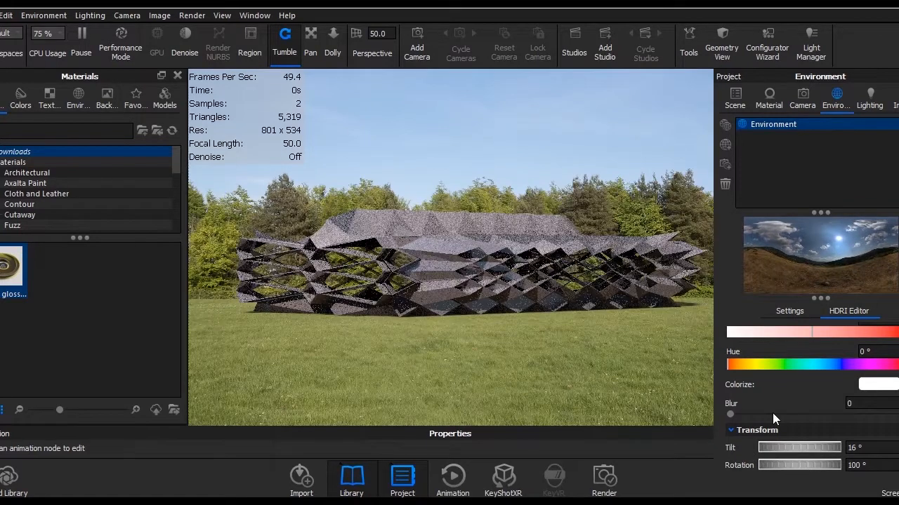
pyautogui.moveTo(840, 332)
pyautogui.mouseDown()
pyautogui.moveTo(894, 338)
pyautogui.moveTo(758, 334)
pyautogui.mouseUp()
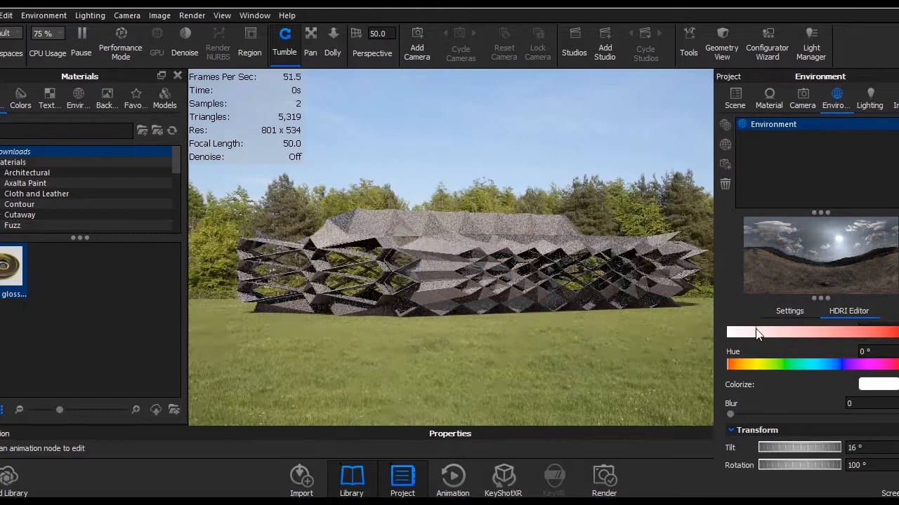
# Prepare a 2560 × 1707 px still-image render in JPEG format and edit its maximum samples value.
pyautogui.moveTo(430, 310); pyautogui.dragTo(415, 311)
pyautogui.click(605, 475)
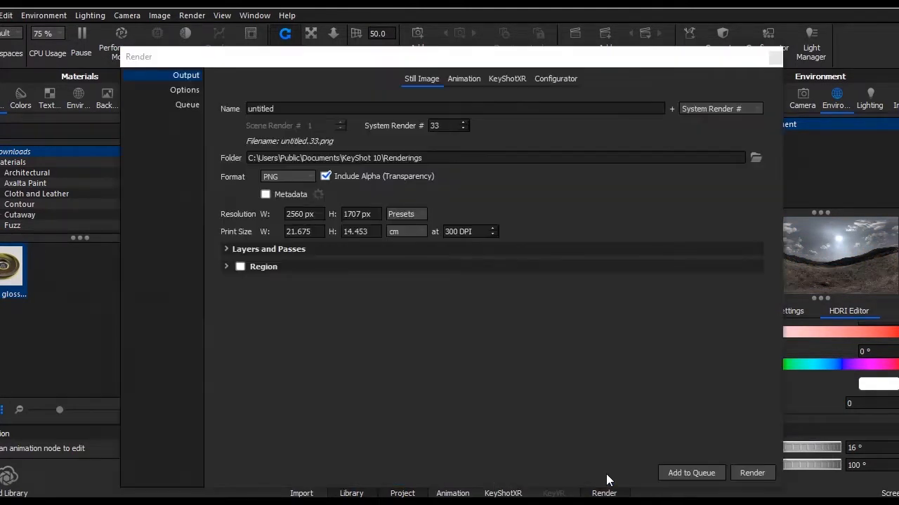
pyautogui.click(291, 177)
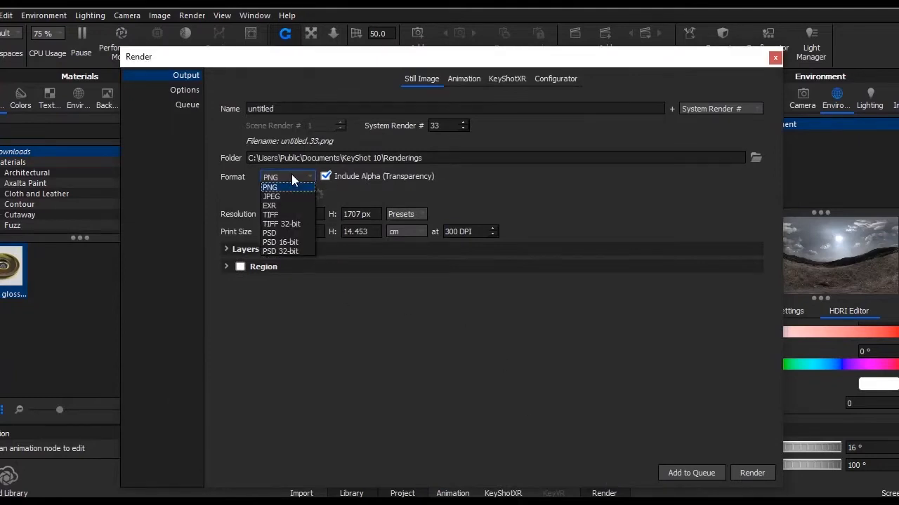
pyautogui.click(271, 197)
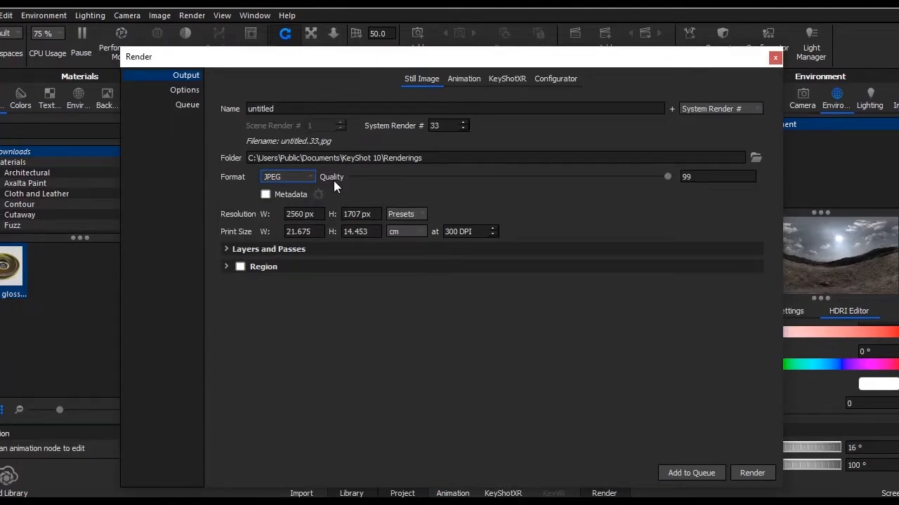
pyautogui.click(184, 89)
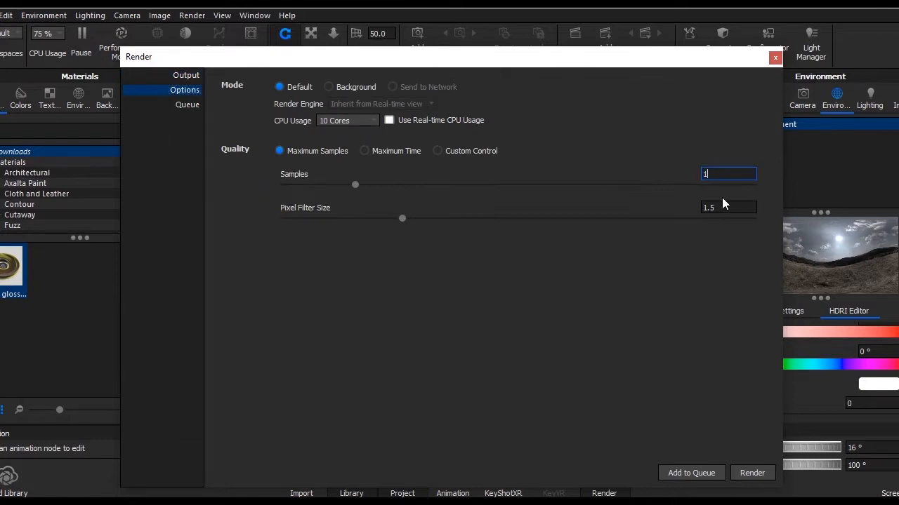
pyautogui.click(186, 75)
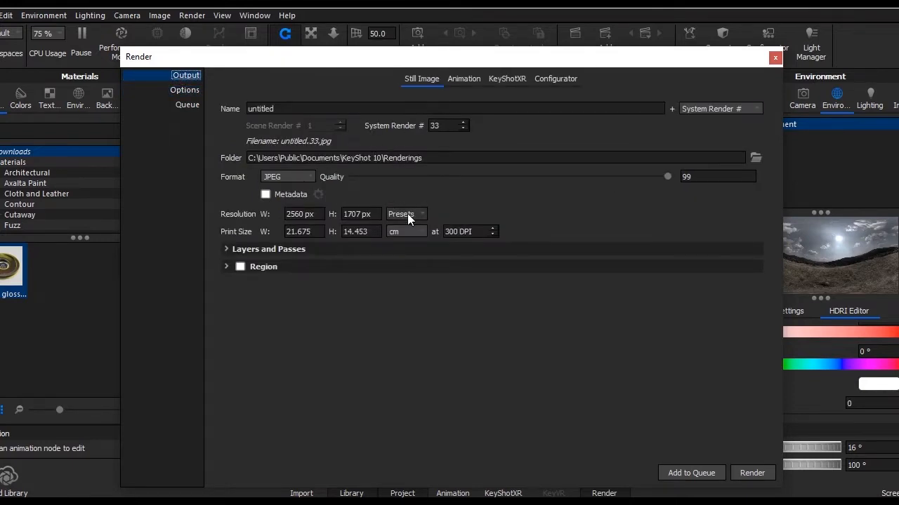
# Choose the Desktop as the output folder, start the render and view the whole image in the render window.
pyautogui.click(755, 157)
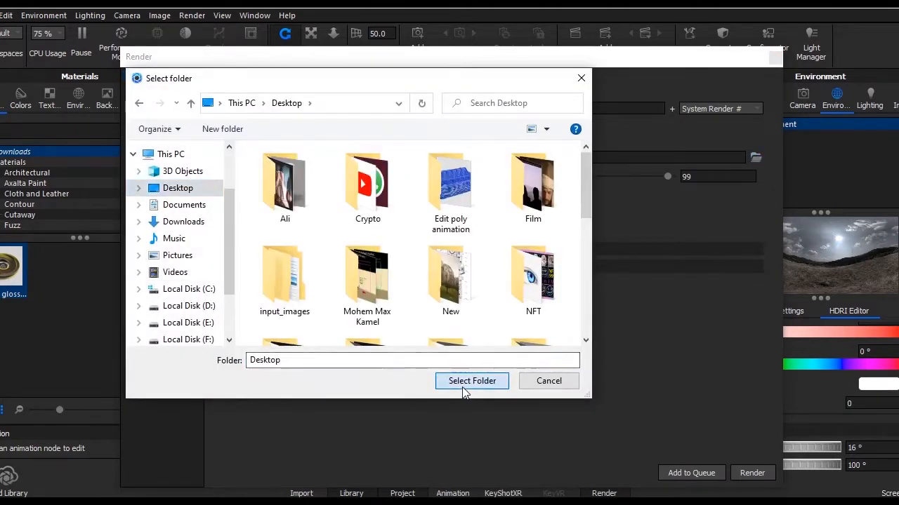
pyautogui.click(466, 382)
pyautogui.click(751, 474)
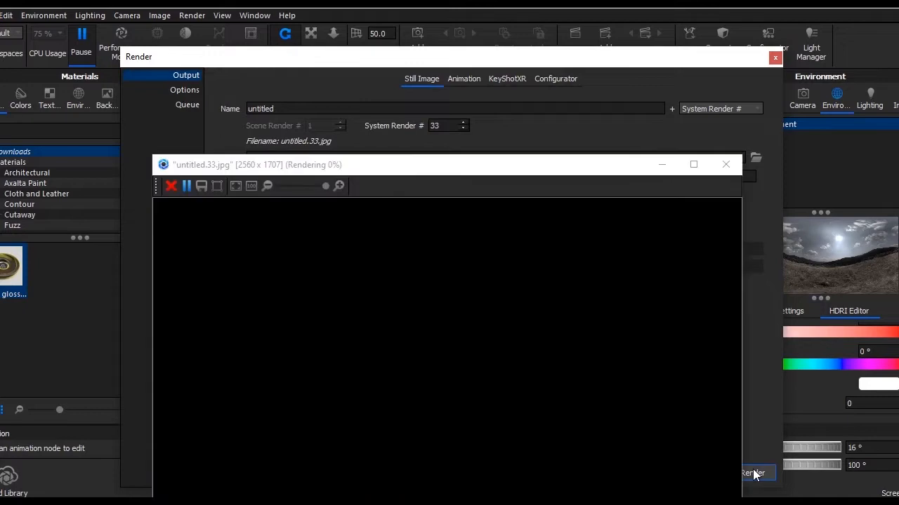
pyautogui.moveTo(574, 164); pyautogui.dragTo(586, 45)
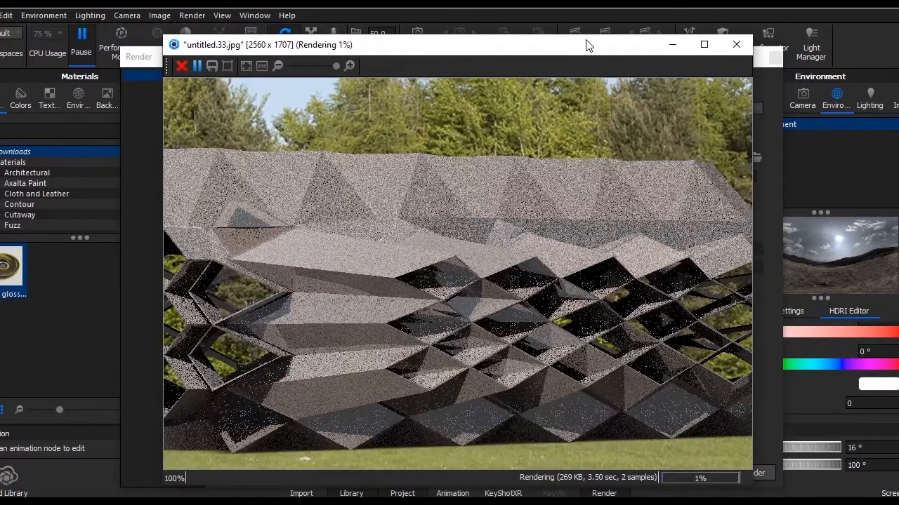
pyautogui.scroll(-5, 341, 295)
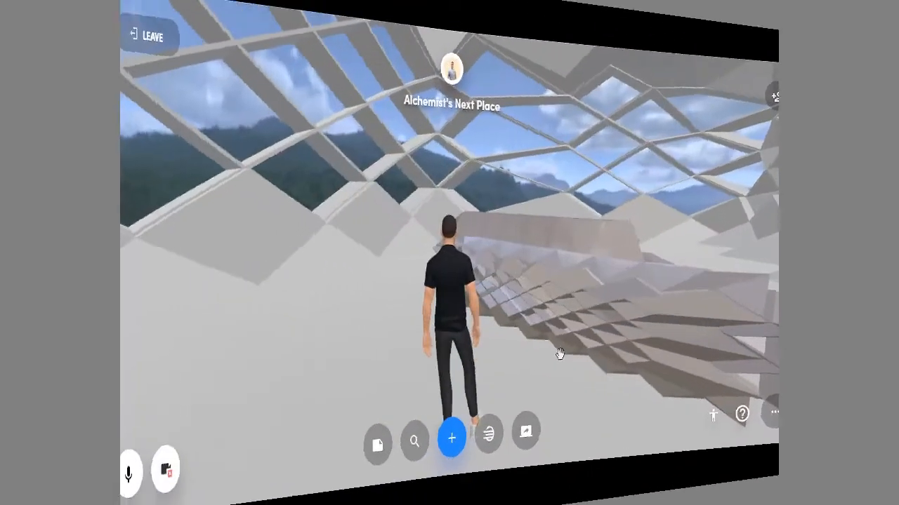
# In the Spatial virtual space, walk the avatar around the small building model and examine the framed lattice picture and enclosing structure.
pyautogui.press('Right')
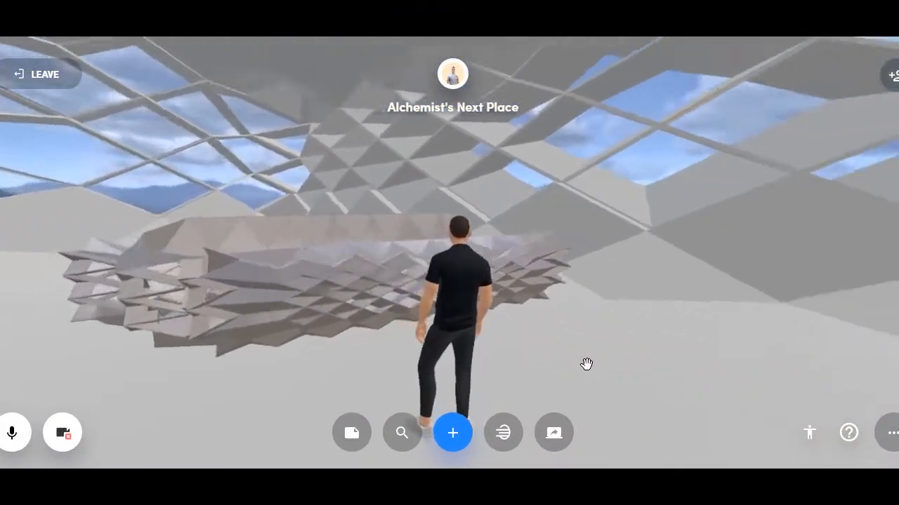
pyautogui.moveTo(587, 365); pyautogui.dragTo(247, 335)
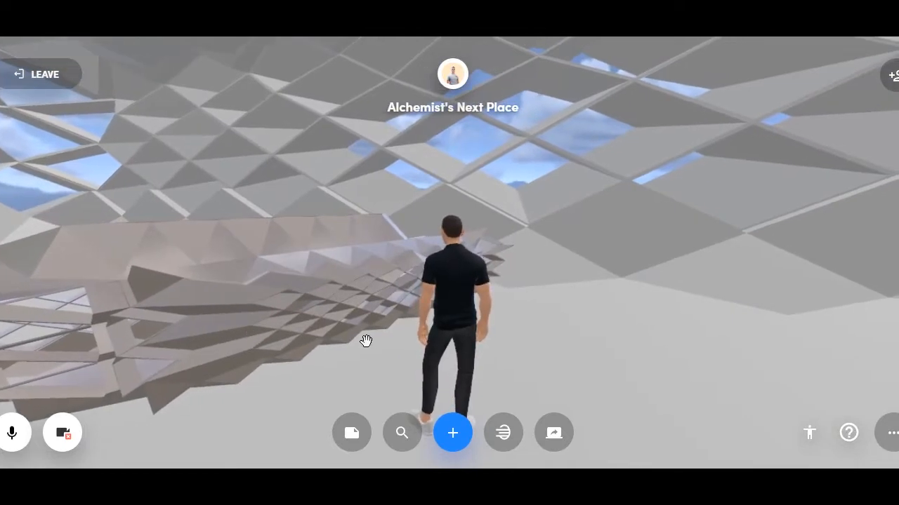
pyautogui.press('Down')
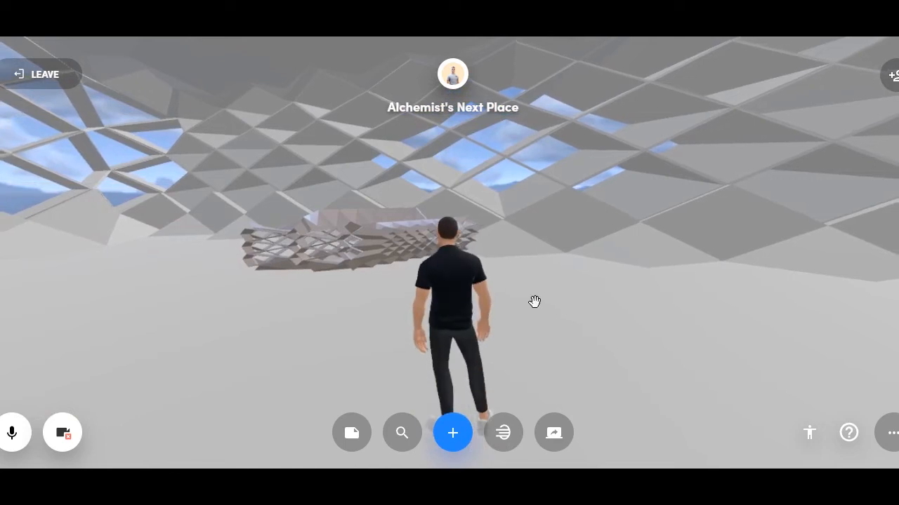
pyautogui.press('Left')
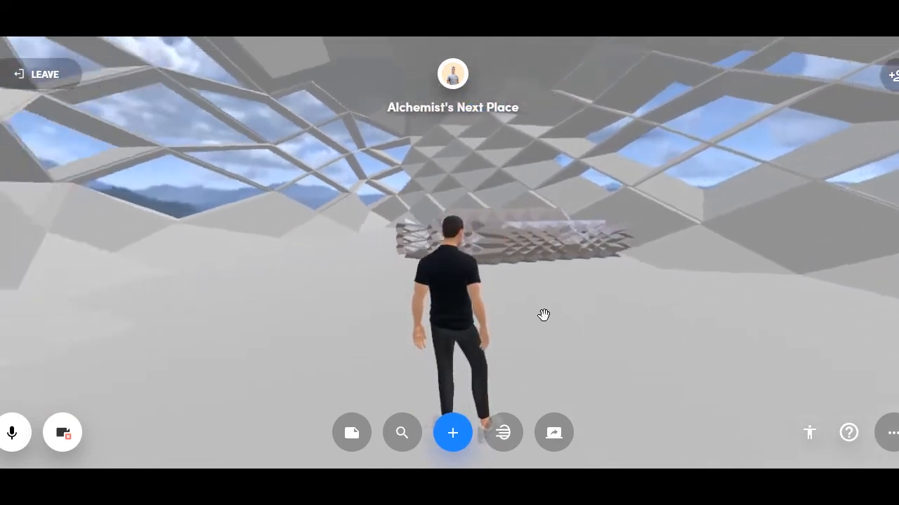
pyautogui.press('Left')
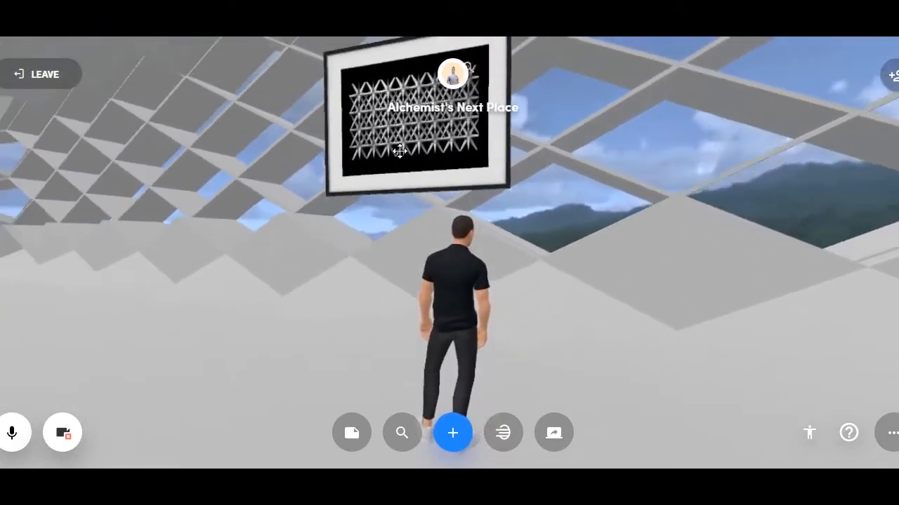
pyautogui.press('Left')
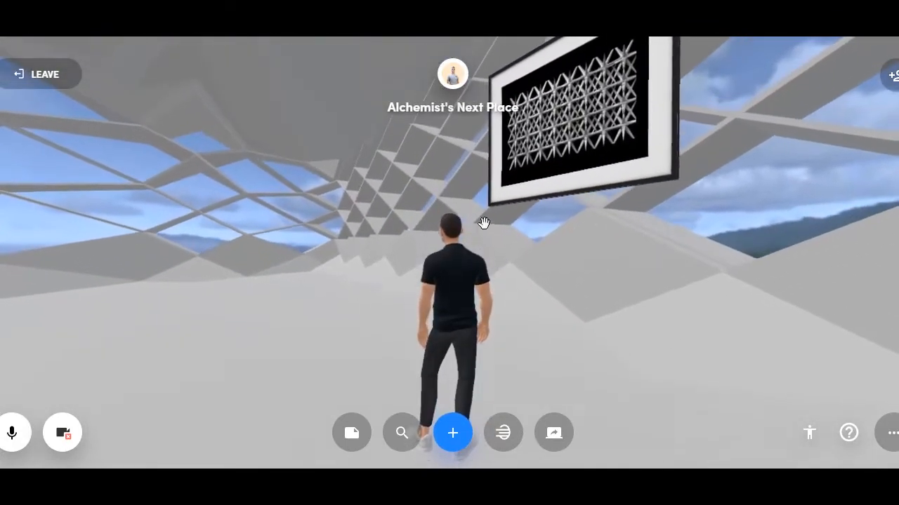
pyautogui.moveTo(530, 284); pyautogui.dragTo(2, 267)
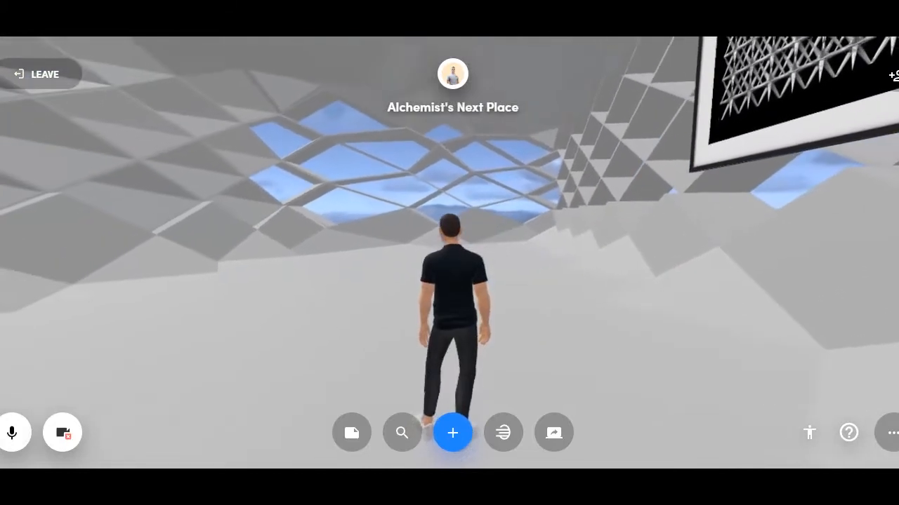
# Walk the avatar past the small building model to examine it from other sides, along with the lattice hall's interior.
pyautogui.moveTo(166, 206); pyautogui.dragTo(688, 290)
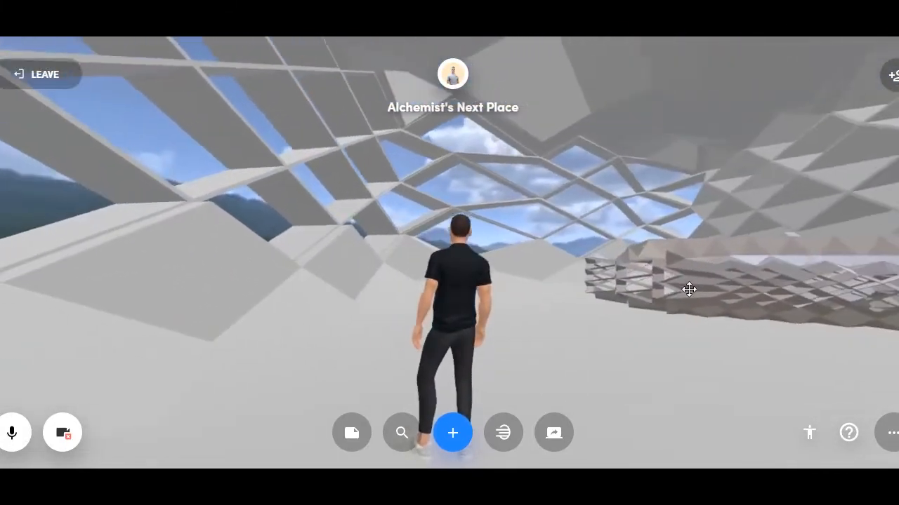
pyautogui.moveTo(756, 309); pyautogui.dragTo(554, 338)
pyautogui.moveTo(793, 427); pyautogui.dragTo(491, 357)
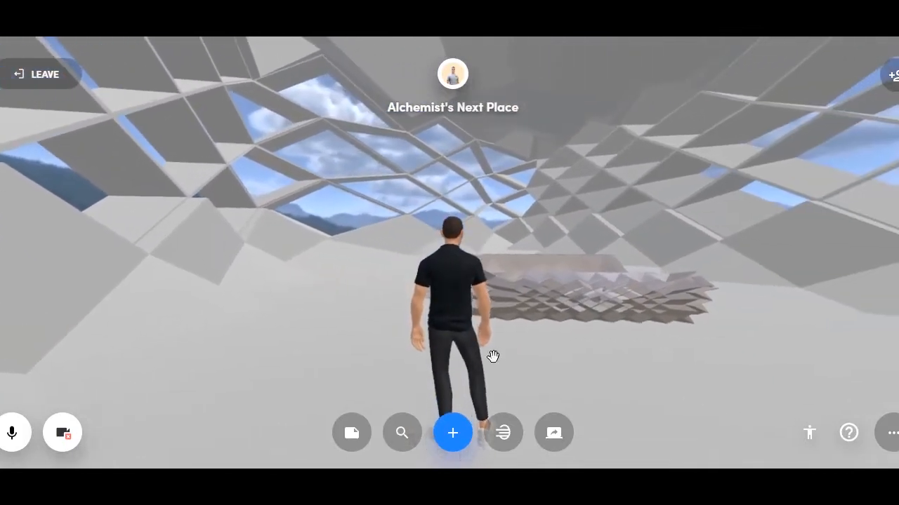
pyautogui.press('w')
pyautogui.doubleClick(314, 323)
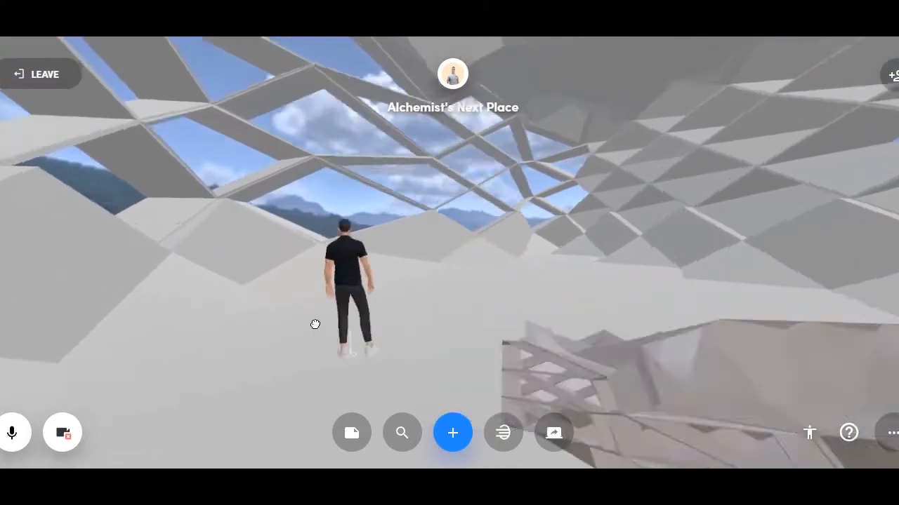
pyautogui.press('d')
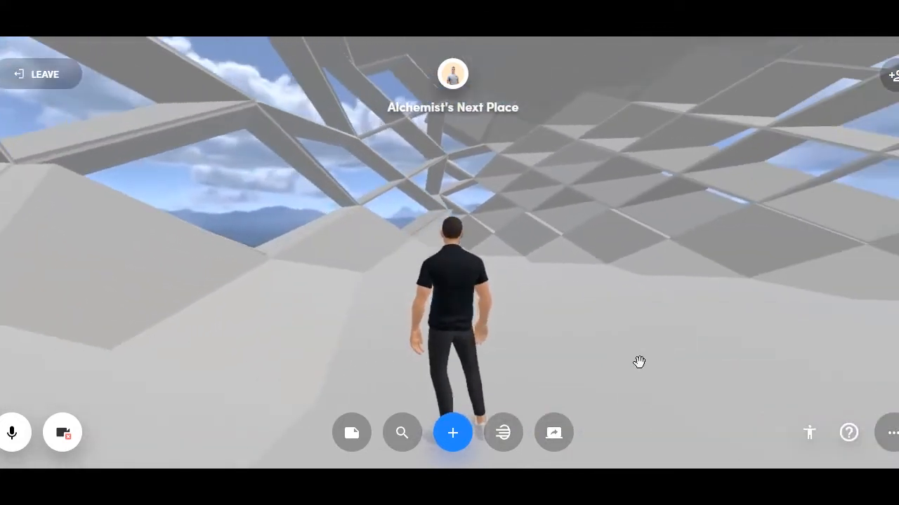
pyautogui.scroll(5, 566, 293)
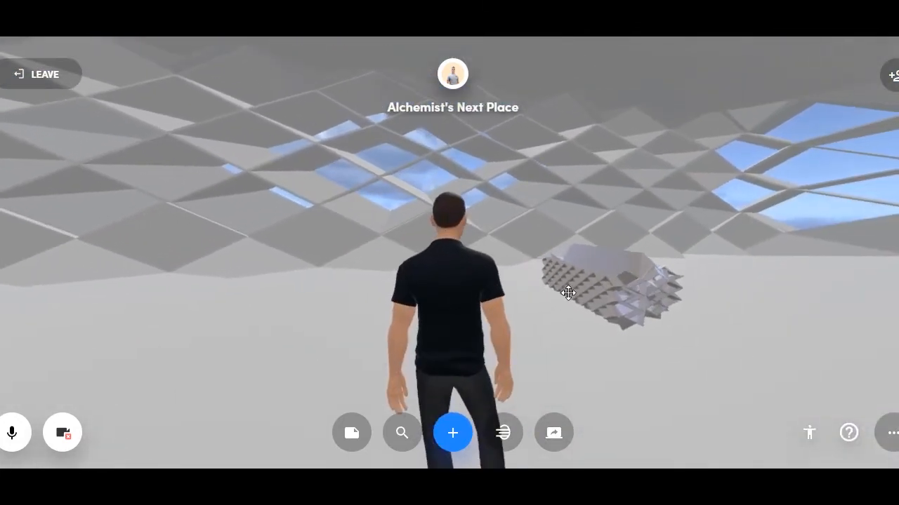
pyautogui.press('d')
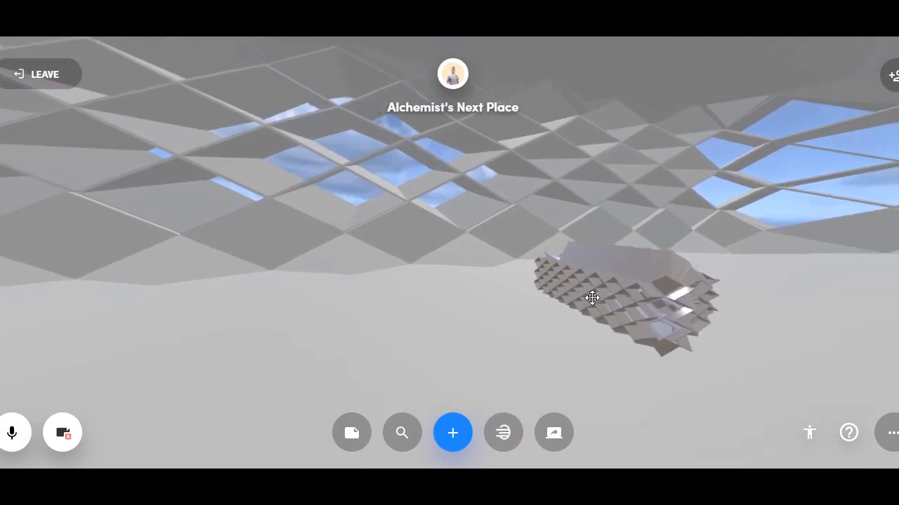